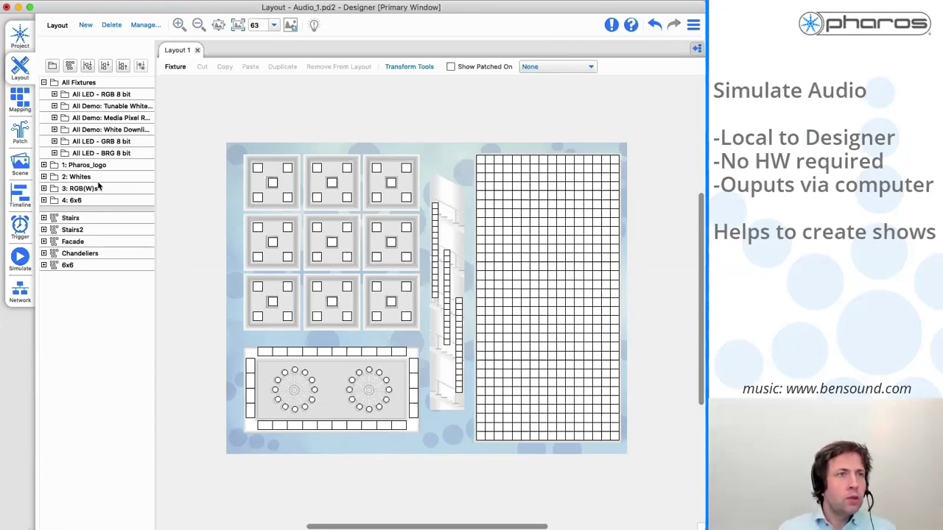
Step: Enable simulation audio for Timeline 1 in the simulation settings
{"action": "left_click", "coordinate": [20, 196]}
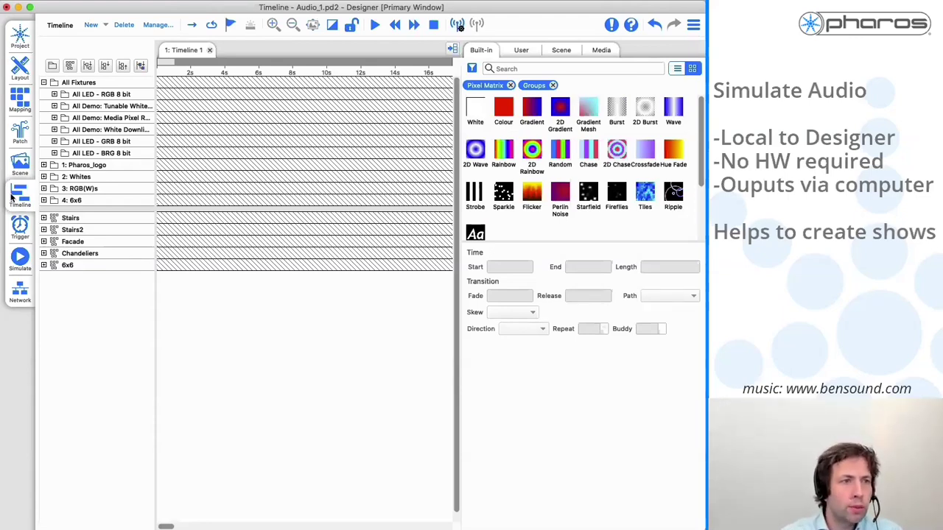
{"action": "left_click", "coordinate": [22, 257]}
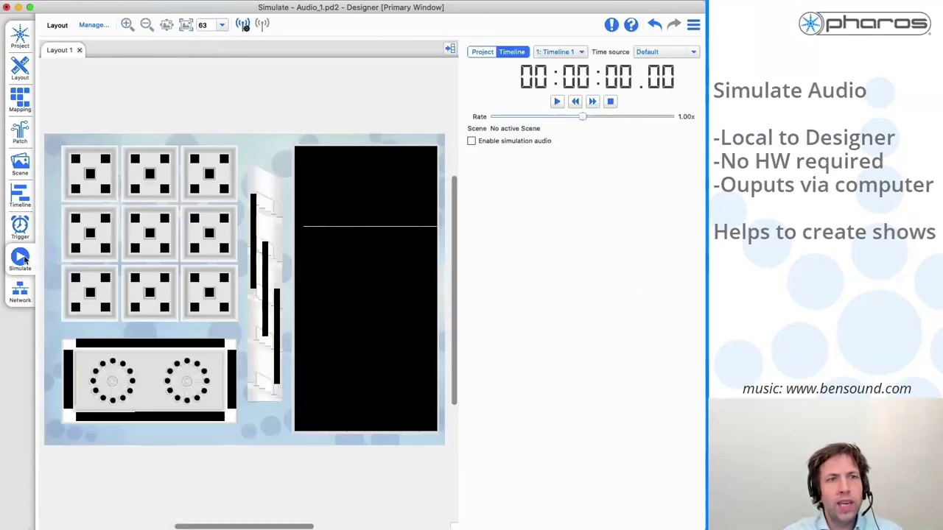
{"action": "left_click", "coordinate": [471, 141]}
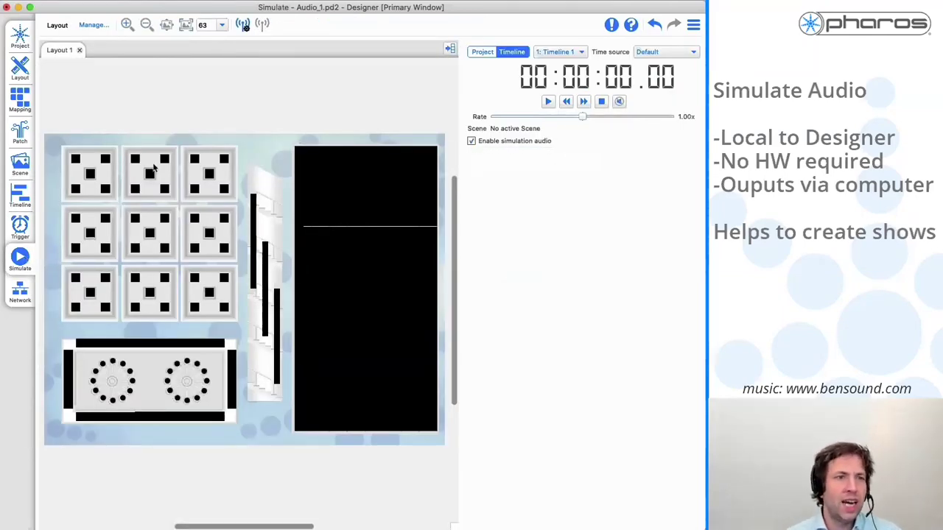
Step: Import song.mp3 from the songs folder as media and place it at the start of Timeline 1's Simulation Audio row
{"action": "left_click", "coordinate": [20, 195]}
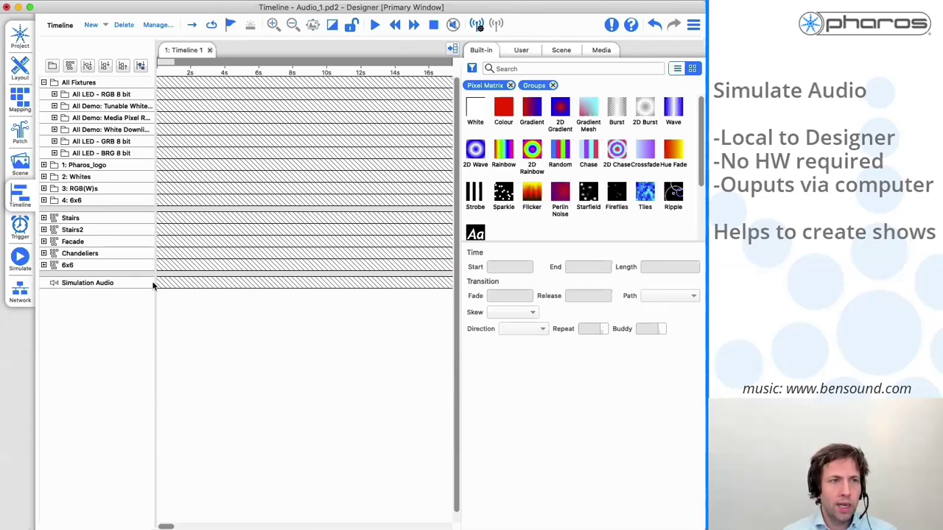
{"action": "left_click", "coordinate": [610, 52]}
{"action": "left_click", "coordinate": [558, 68]}
{"action": "left_click", "coordinate": [293, 140]}
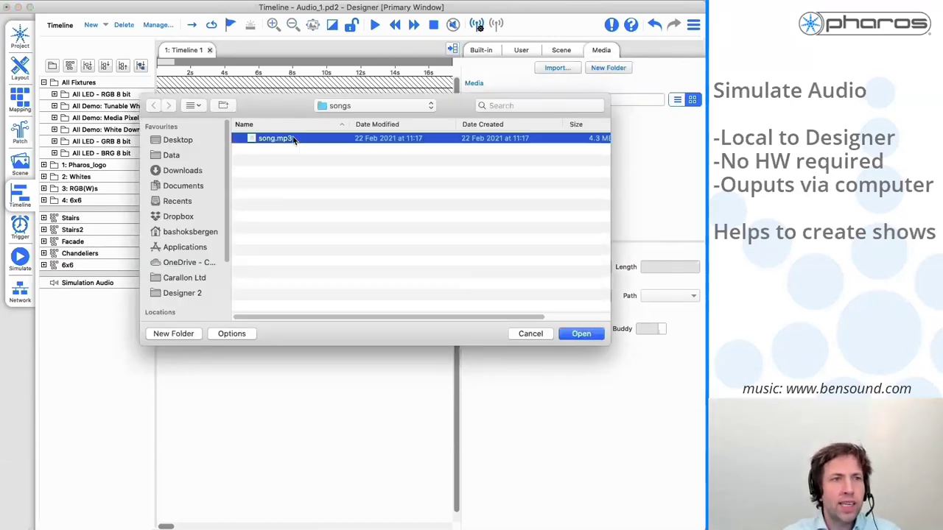
{"action": "left_click", "coordinate": [581, 333]}
{"action": "left_click_drag", "start_coordinate": [477, 126], "coordinate": [199, 283]}
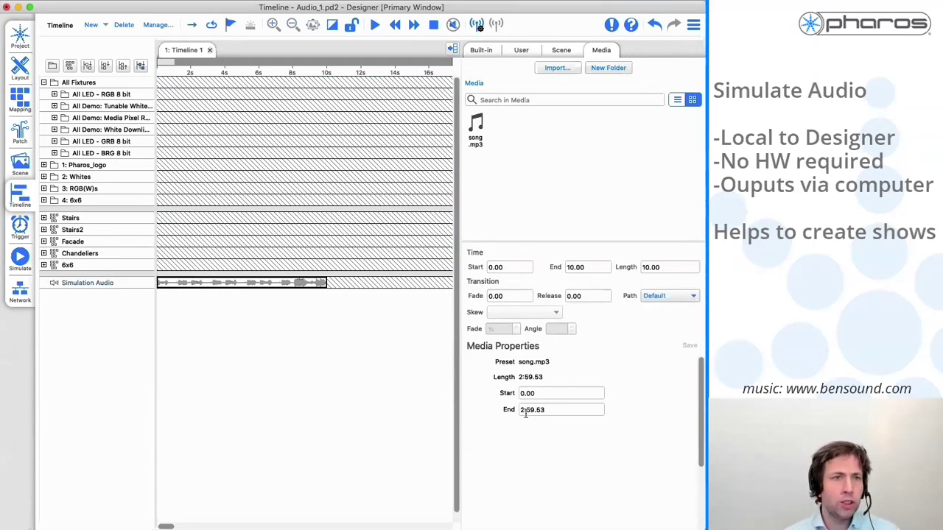
Step: Set the audio clip's timeline length to the full song length of 2:59.53
{"action": "left_click_drag", "start_coordinate": [550, 409], "coordinate": [519, 410]}
{"action": "key", "text": "cmd+c"}
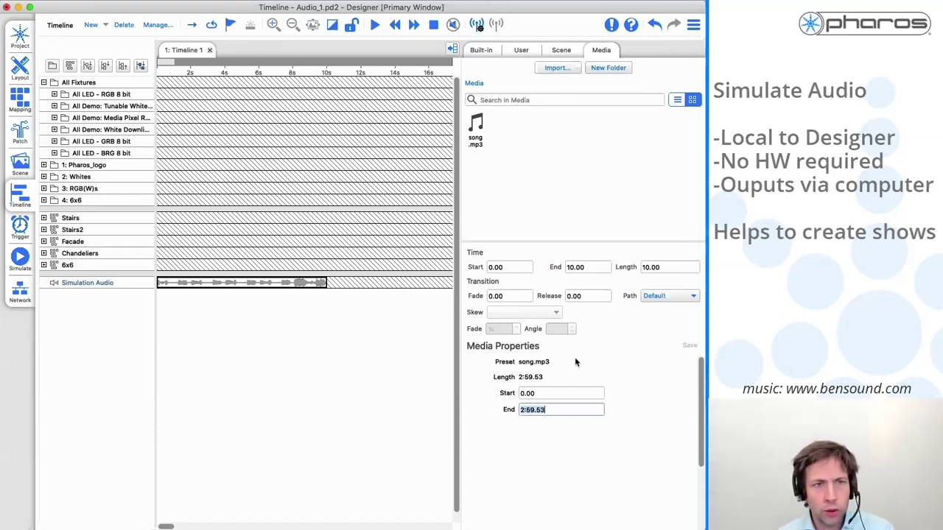
{"action": "triple_click", "coordinate": [661, 268]}
{"action": "key", "text": "cmd+v"}
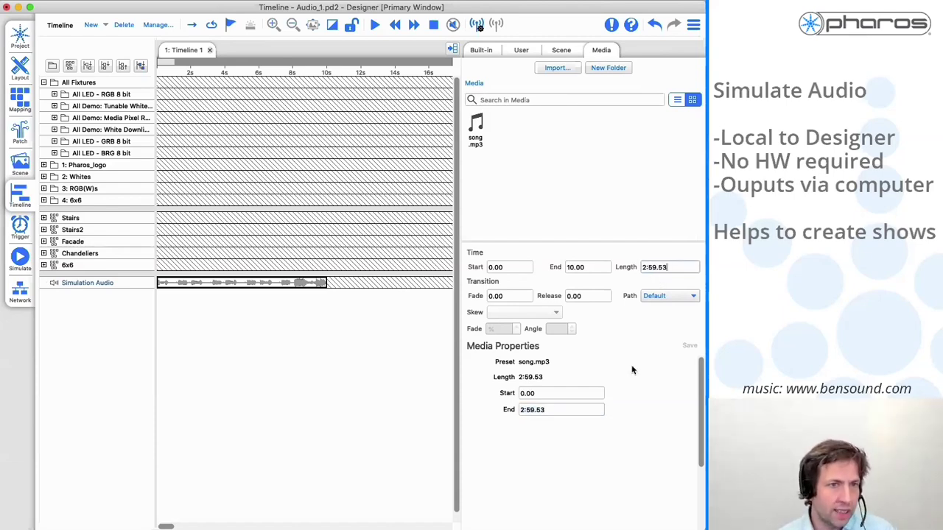
{"action": "key", "text": "Return"}
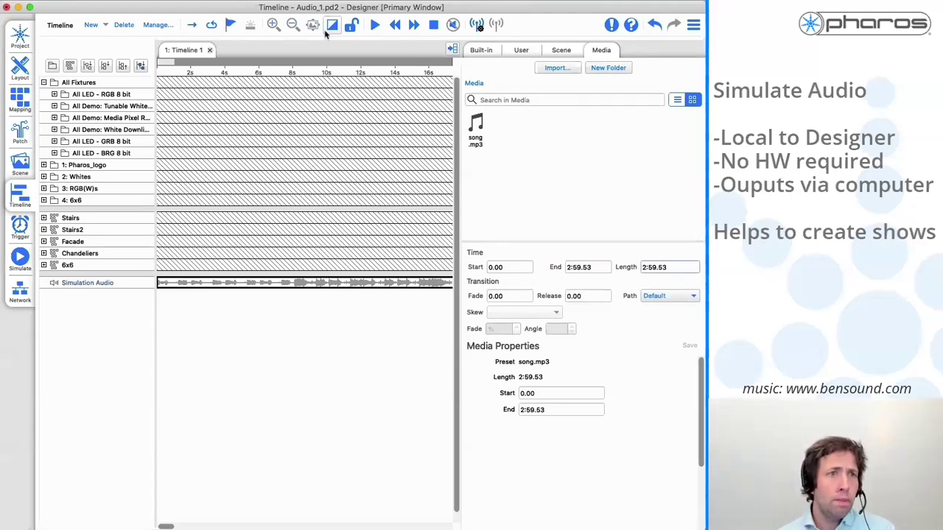
Step: Play the song on the timeline, replaying it from several points between about 2 and 5 seconds, and stop playback
{"action": "left_click", "coordinate": [374, 25]}
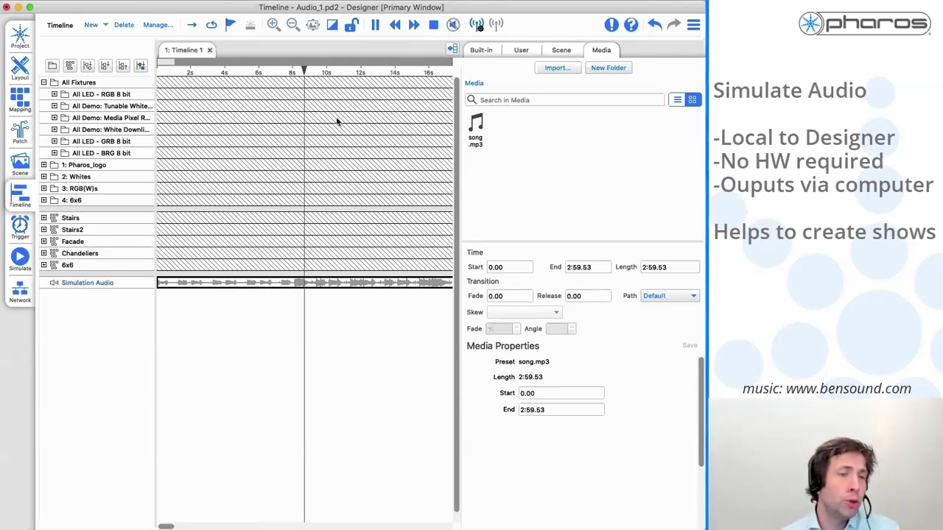
{"action": "left_click", "coordinate": [203, 72]}
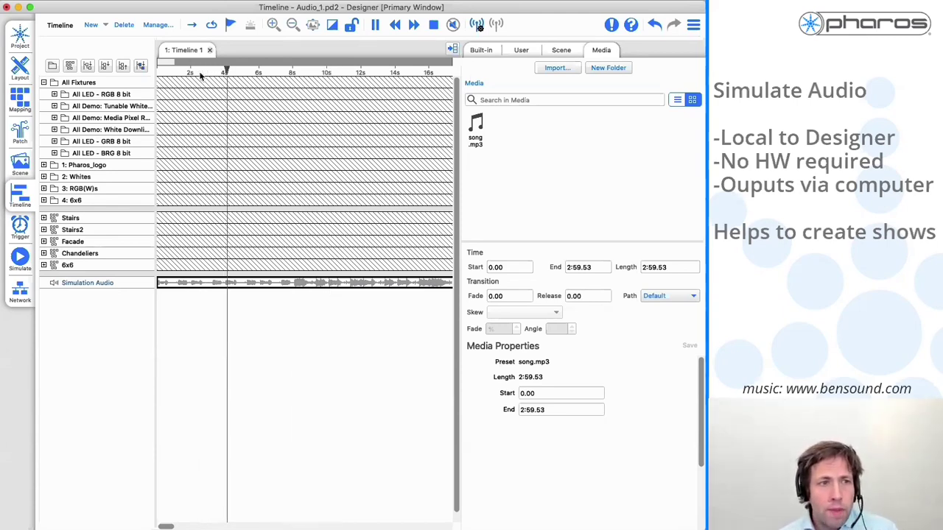
{"action": "left_click", "coordinate": [195, 72]}
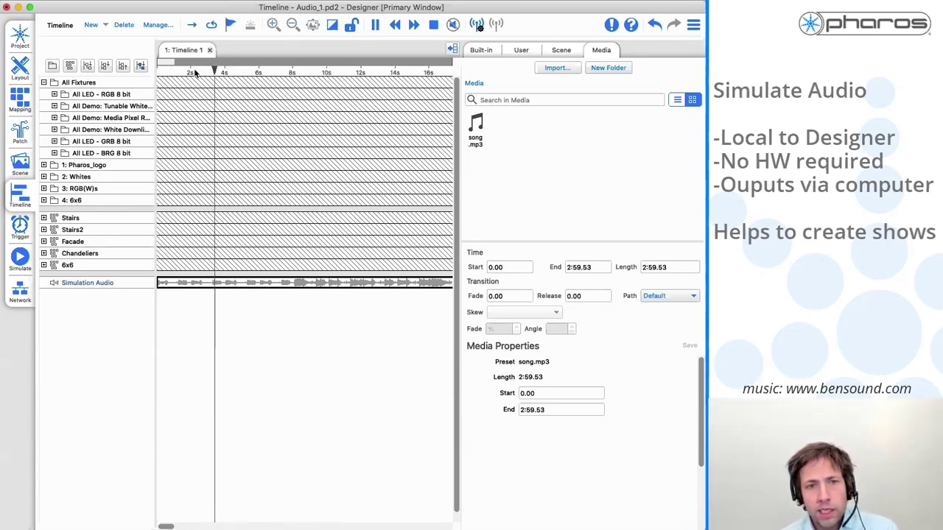
{"action": "left_click", "coordinate": [433, 24]}
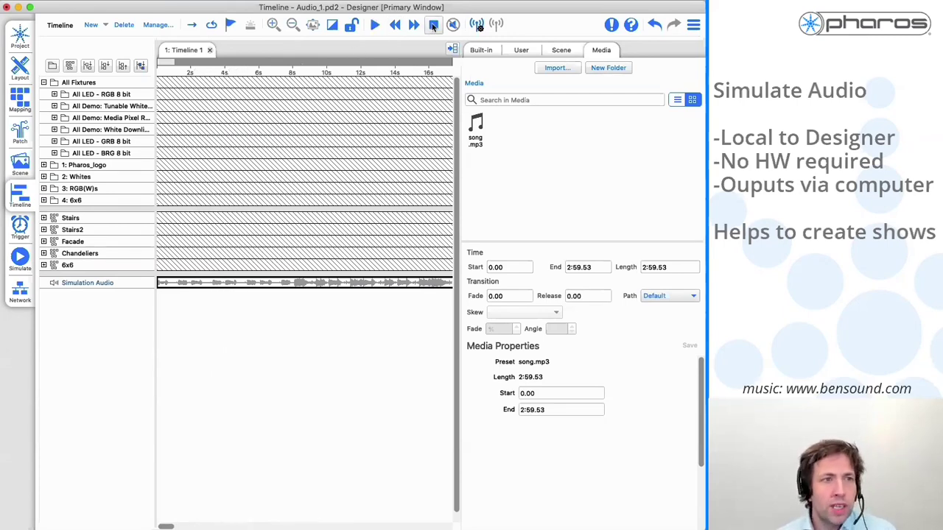
{"action": "left_click_drag", "start_coordinate": [244, 72], "coordinate": [212, 72]}
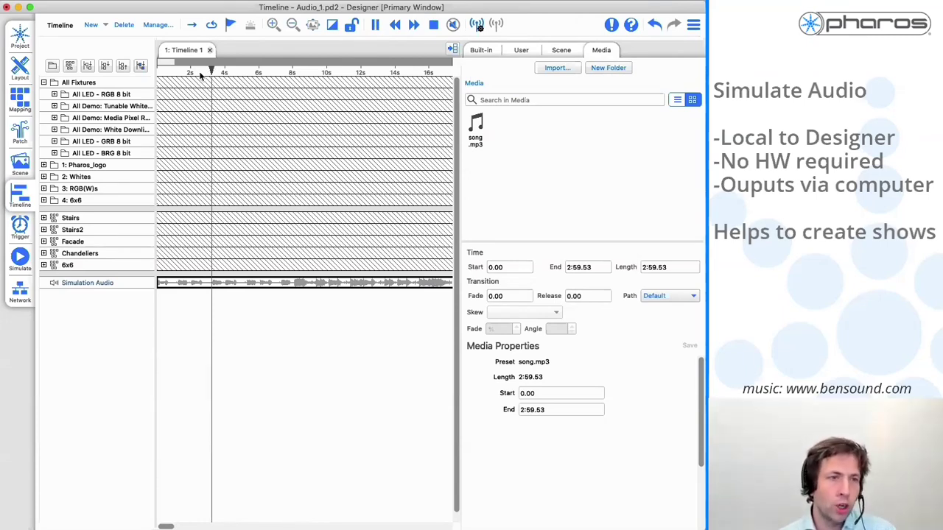
{"action": "left_click", "coordinate": [195, 71]}
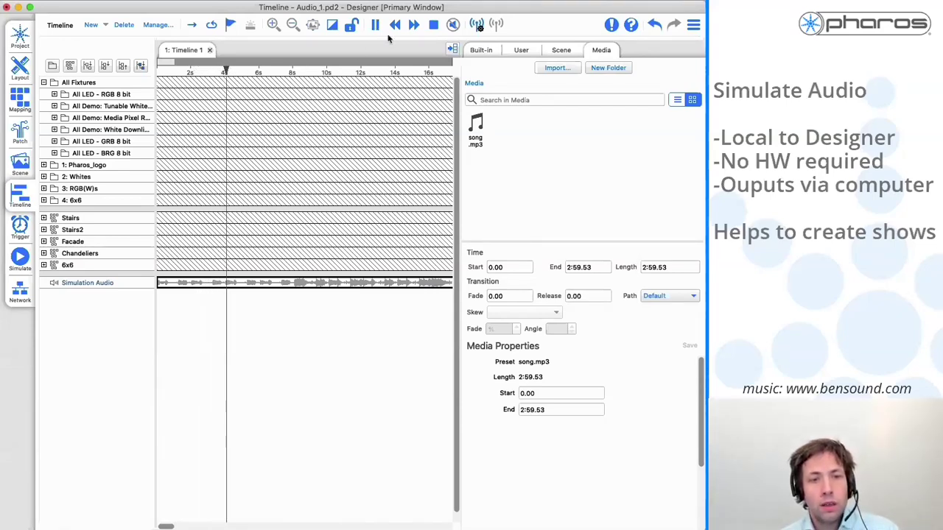
{"action": "left_click", "coordinate": [433, 24]}
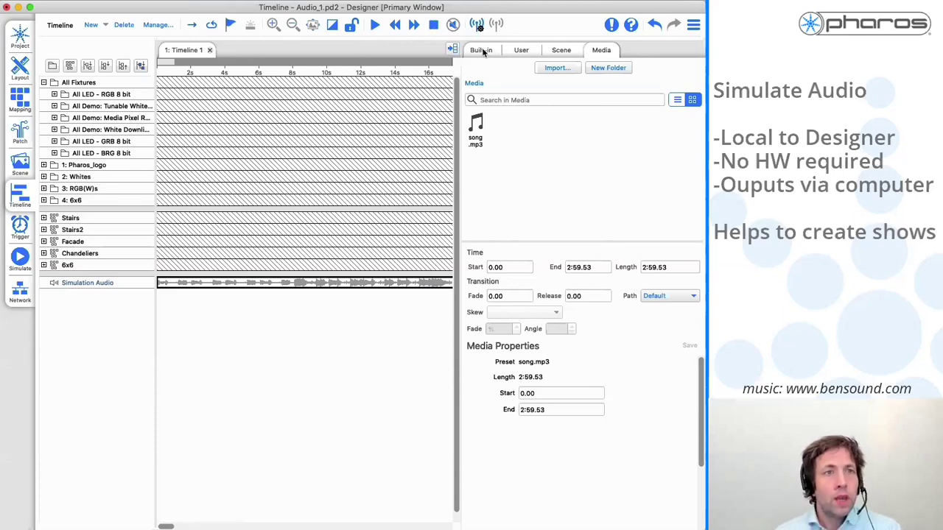
Step: Add a red Colour effect at the start of the 4: 6x6 group row and set its length to 0.5 seconds
{"action": "left_click", "coordinate": [480, 51]}
{"action": "left_click_drag", "start_coordinate": [504, 111], "coordinate": [166, 203]}
{"action": "double_click", "coordinate": [670, 267]}
{"action": "type", "text": "0.5"}
{"action": "key", "text": "Return"}
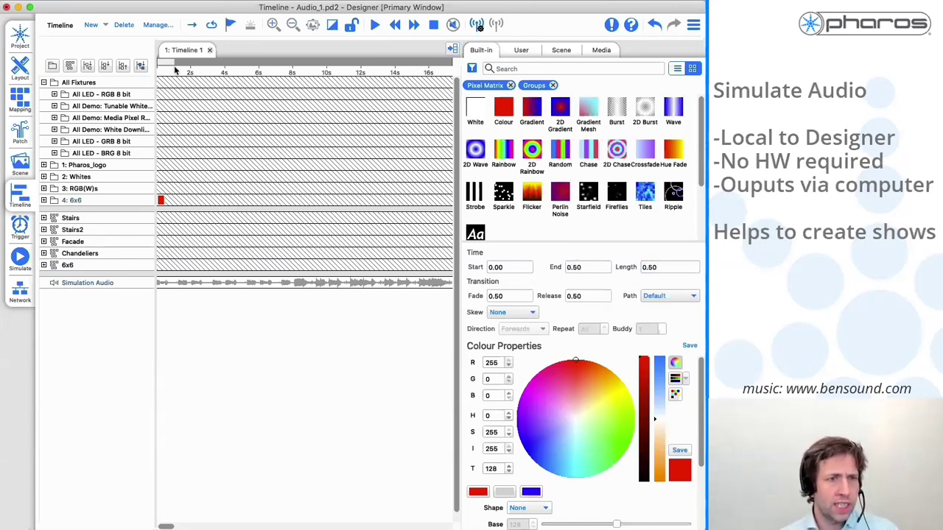
Step: Copy the red Colour block on the 4: 6x6 row and position the copy to start at 2.02 seconds
{"action": "scroll", "coordinate": [168, 66], "scroll_direction": "up", "scroll_amount": 2}
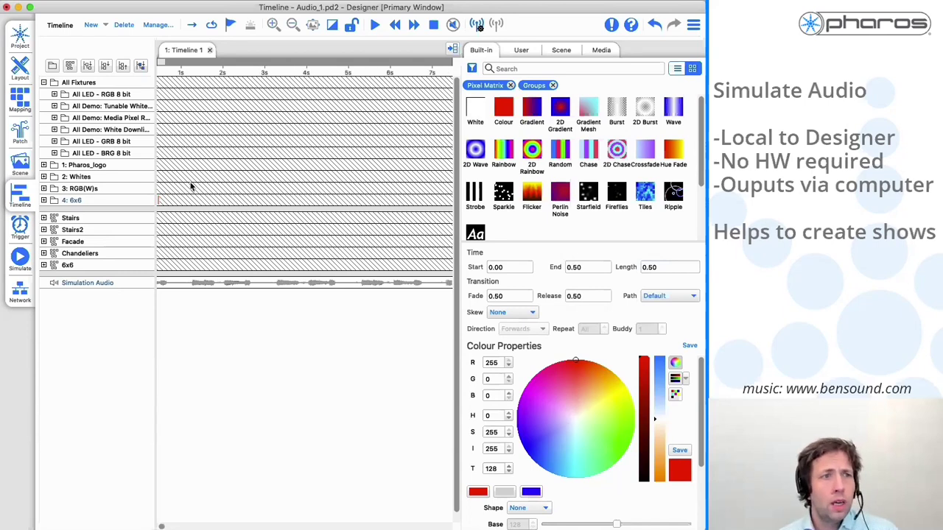
{"action": "scroll", "coordinate": [190, 186], "scroll_direction": "up", "scroll_amount": 2}
{"action": "scroll", "coordinate": [190, 186], "scroll_direction": "up", "scroll_amount": 3}
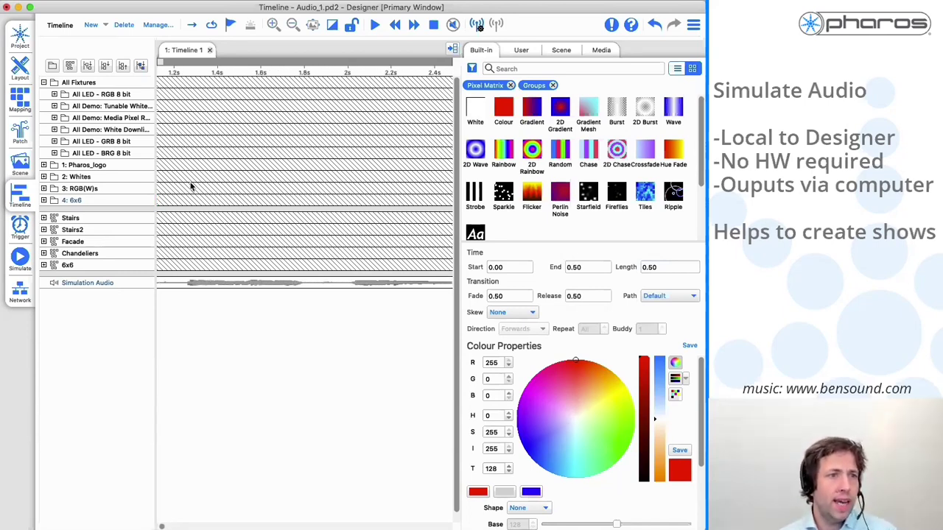
{"action": "scroll", "coordinate": [190, 186], "scroll_direction": "left", "scroll_amount": 5}
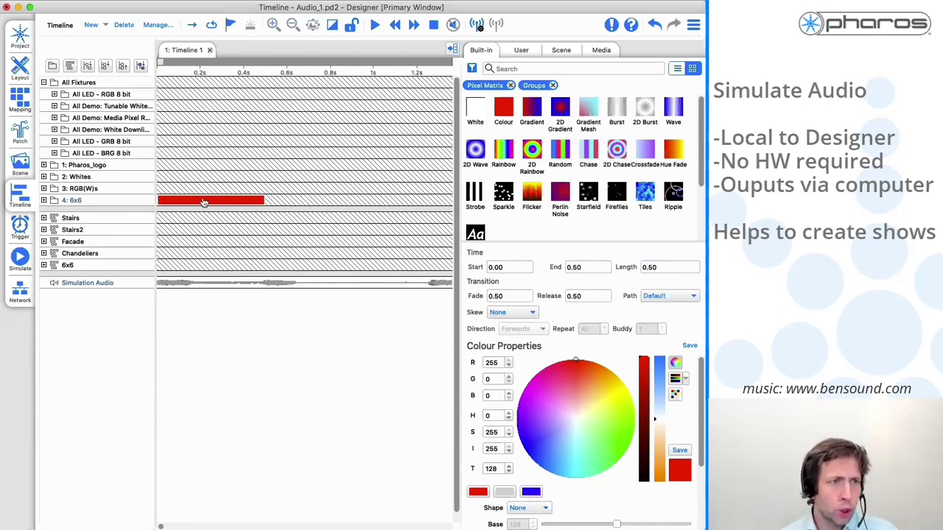
{"action": "scroll", "coordinate": [260, 185], "scroll_direction": "right", "scroll_amount": 3}
{"action": "scroll", "coordinate": [260, 186], "scroll_direction": "left", "scroll_amount": 3}
{"action": "scroll", "coordinate": [259, 186], "scroll_direction": "down", "scroll_amount": 1}
{"action": "right_click", "coordinate": [177, 198]}
{"action": "left_click", "coordinate": [195, 211]}
{"action": "right_click", "coordinate": [325, 201]}
{"action": "left_click", "coordinate": [349, 218]}
{"action": "left_click_drag", "start_coordinate": [282, 204], "coordinate": [418, 204]}
{"action": "scroll", "coordinate": [311, 202], "scroll_direction": "right", "scroll_amount": 5}
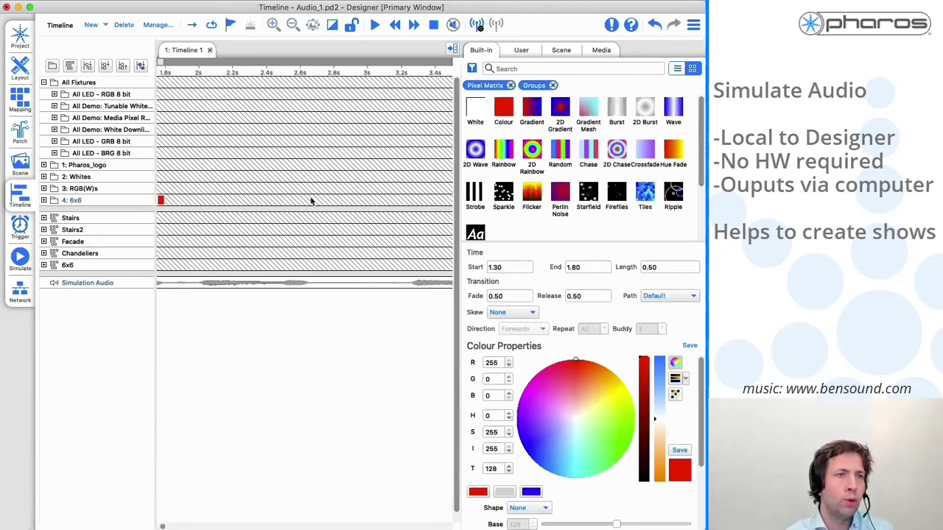
{"action": "mouse_move", "coordinate": [162, 204]}
{"action": "left_mouse_down"}
{"action": "mouse_move", "coordinate": [293, 204]}
{"action": "mouse_move", "coordinate": [262, 204]}
{"action": "left_mouse_up"}
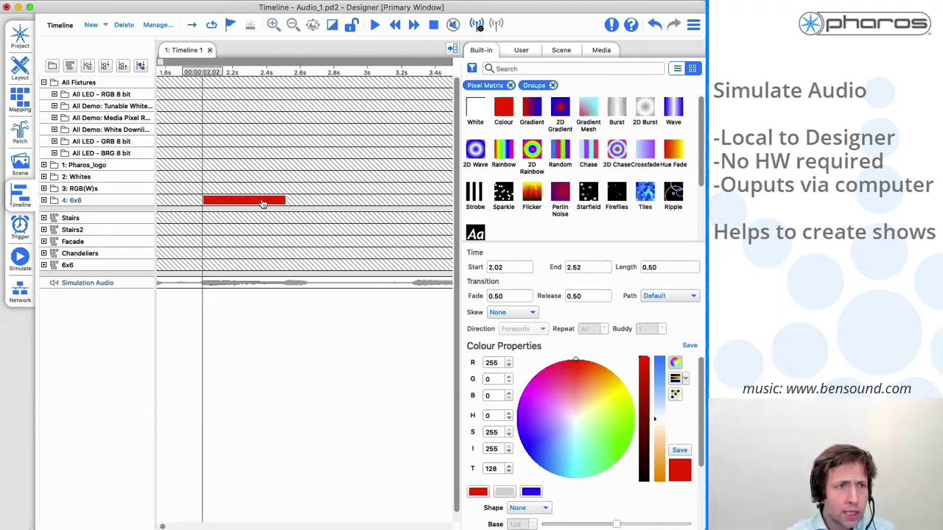
Step: Copy the second red block on the 4: 6x6 row and position the new copy to start at 4.03 seconds
{"action": "scroll", "coordinate": [167, 63], "scroll_direction": "down", "scroll_amount": 3}
{"action": "scroll", "coordinate": [168, 63], "scroll_direction": "down", "scroll_amount": 2}
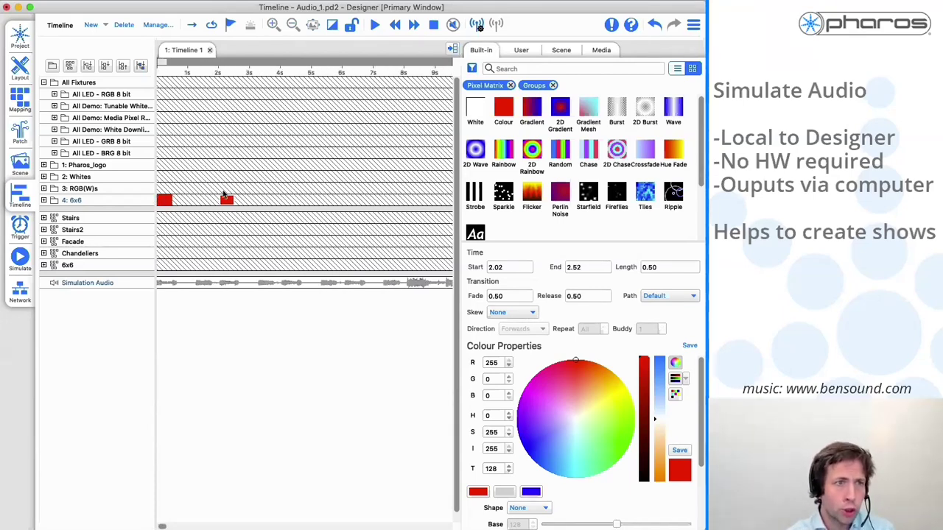
{"action": "right_click", "coordinate": [224, 198]}
{"action": "left_click", "coordinate": [244, 206]}
{"action": "right_click", "coordinate": [265, 203]}
{"action": "left_click", "coordinate": [283, 220]}
{"action": "left_click_drag", "start_coordinate": [258, 205], "coordinate": [290, 204]}
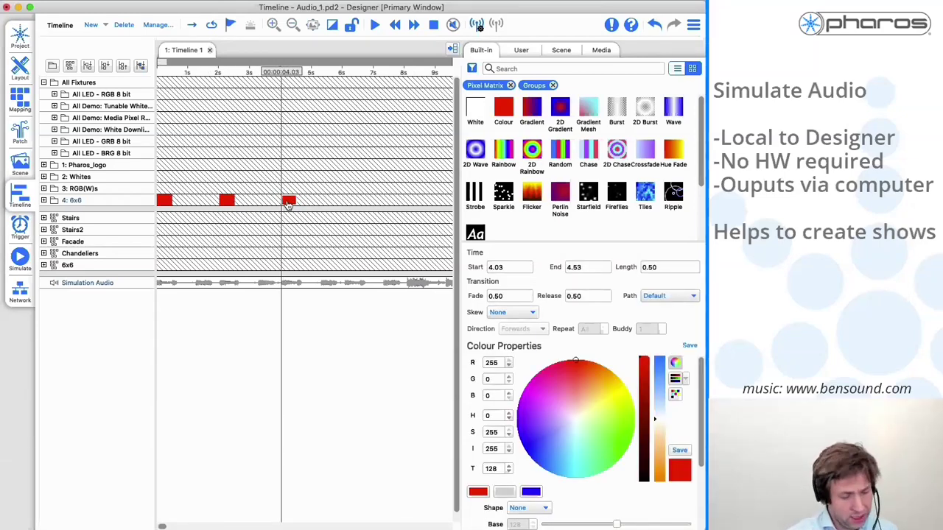
Step: Paste a fourth red block on the 4: 6x6 row and position it to start at 6.06 seconds
{"action": "right_click", "coordinate": [320, 201]}
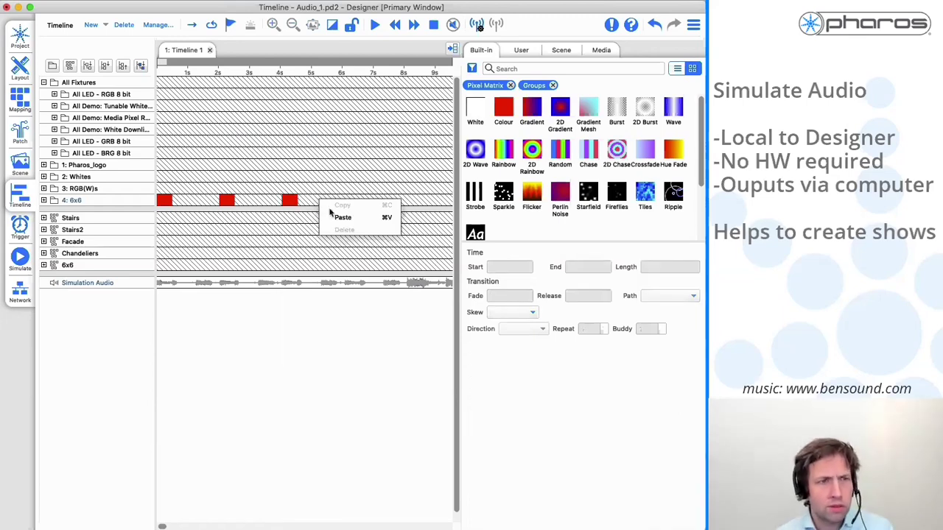
{"action": "left_click", "coordinate": [336, 218]}
{"action": "left_click_drag", "start_coordinate": [327, 203], "coordinate": [351, 205]}
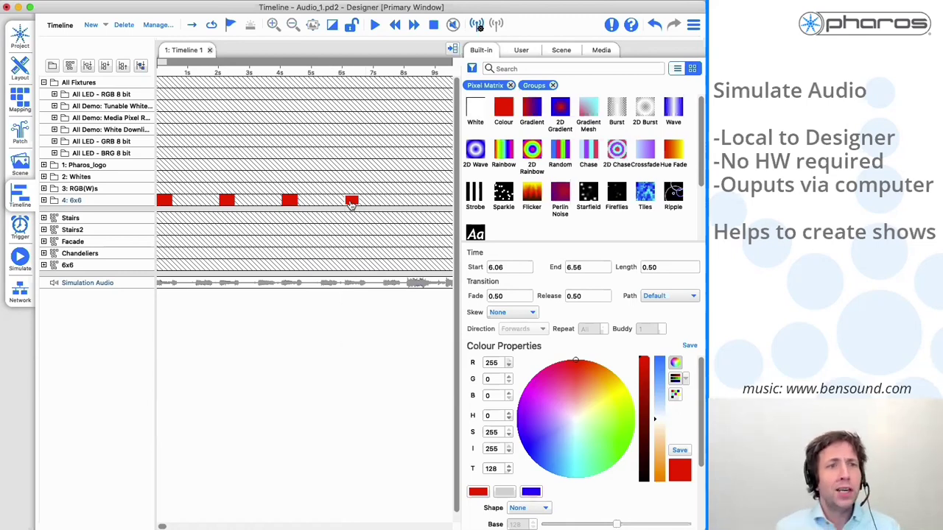
Step: Play Timeline 1 with its audio, replay it in the layout simulation, and pause just before 6 seconds
{"action": "left_click", "coordinate": [375, 25]}
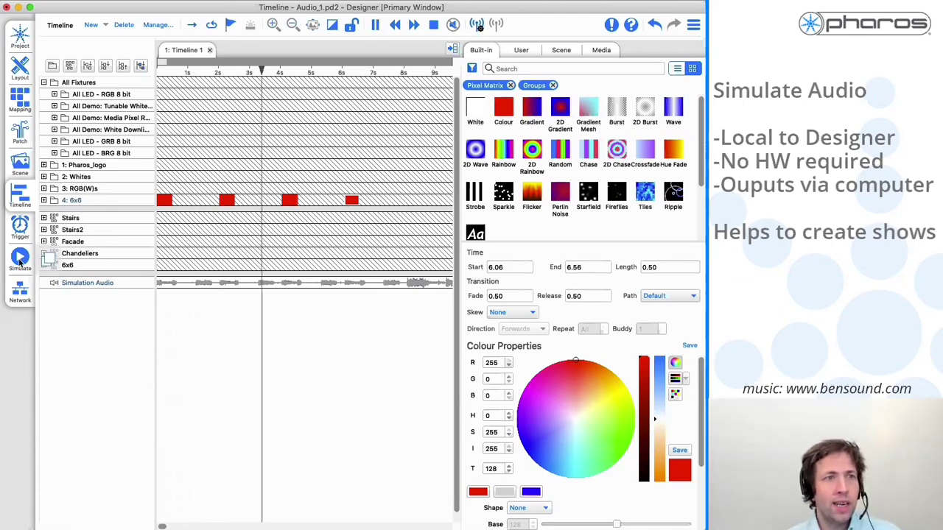
{"action": "left_click", "coordinate": [434, 25]}
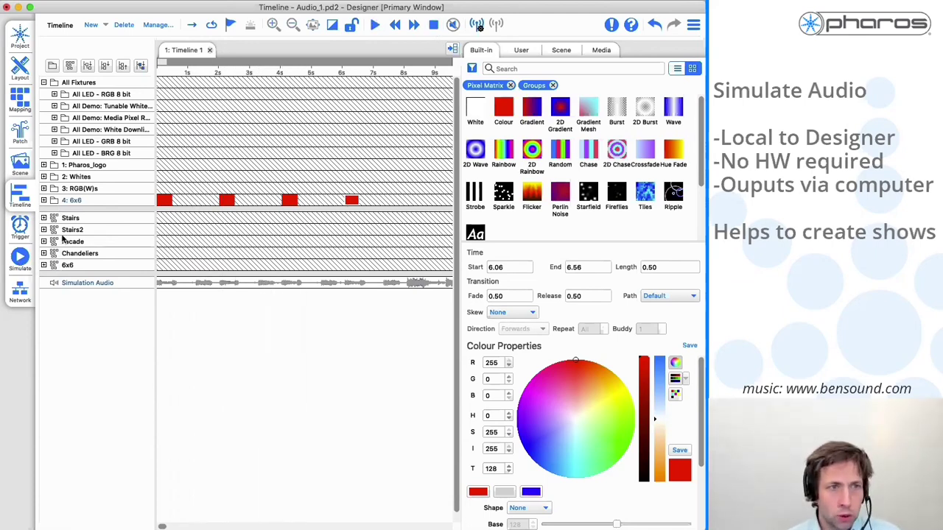
{"action": "left_click", "coordinate": [16, 267]}
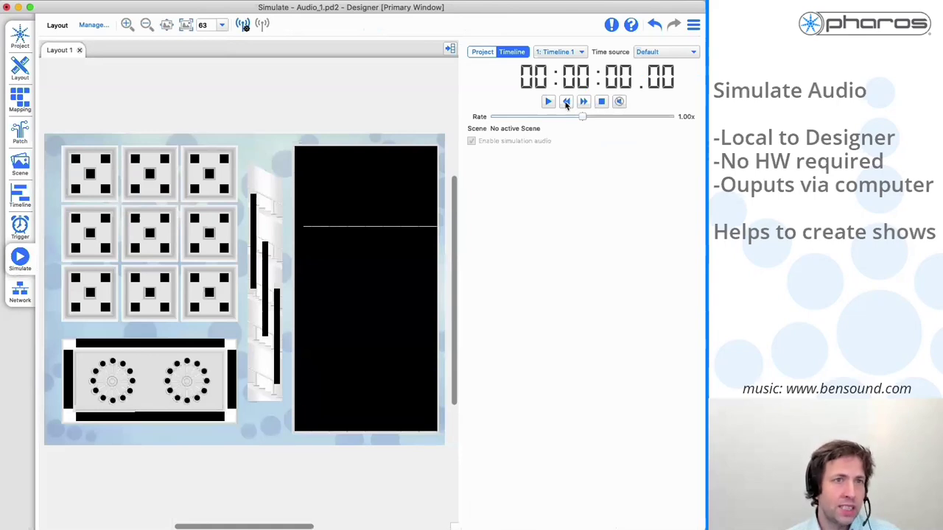
{"action": "left_click", "coordinate": [549, 101]}
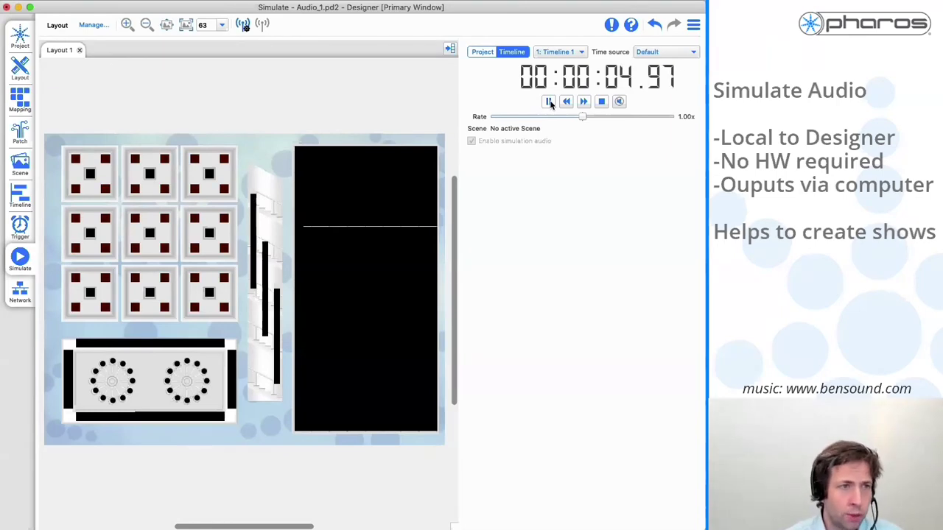
{"action": "left_click", "coordinate": [549, 101]}
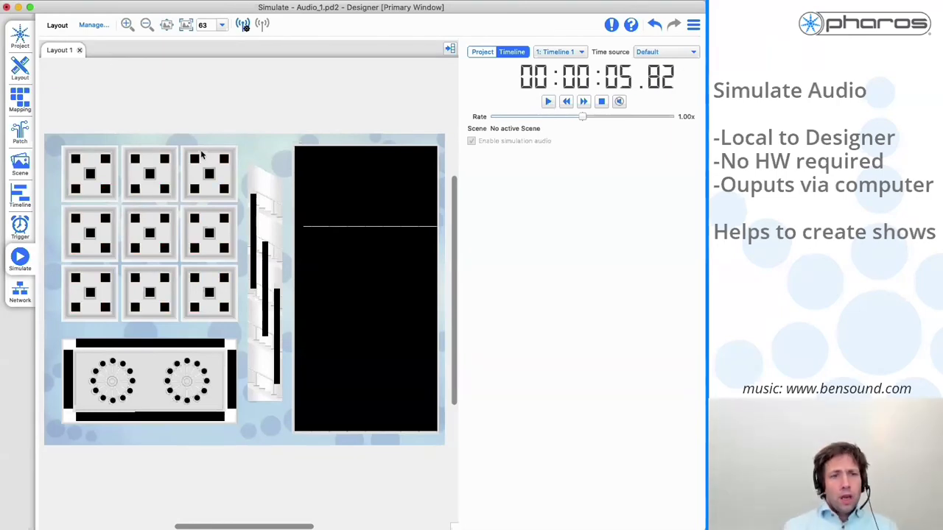
Step: Add a Wave effect to the 4: 6x6 row starting at 8 seconds and set its shape to Ramp Down
{"action": "left_click", "coordinate": [23, 197]}
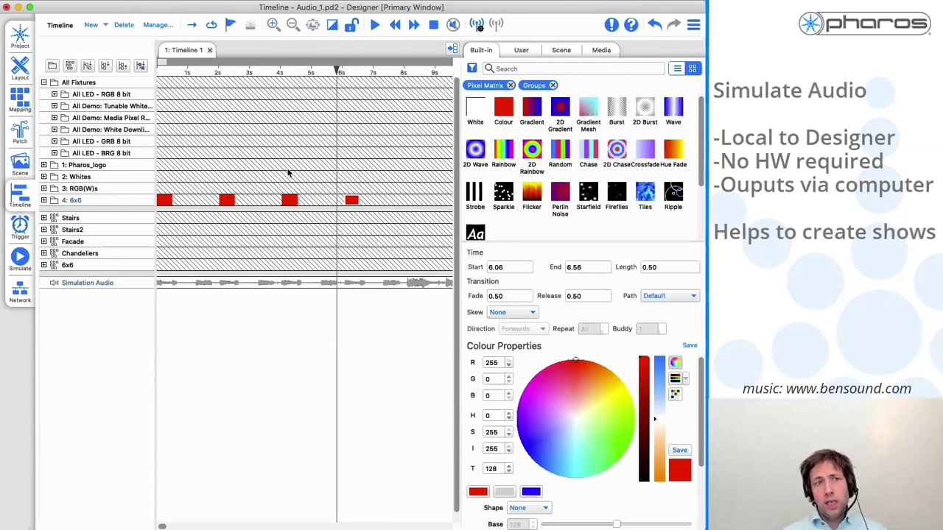
{"action": "scroll", "coordinate": [166, 64], "scroll_direction": "down", "scroll_amount": 3}
{"action": "scroll", "coordinate": [166, 67], "scroll_direction": "right", "scroll_amount": 3}
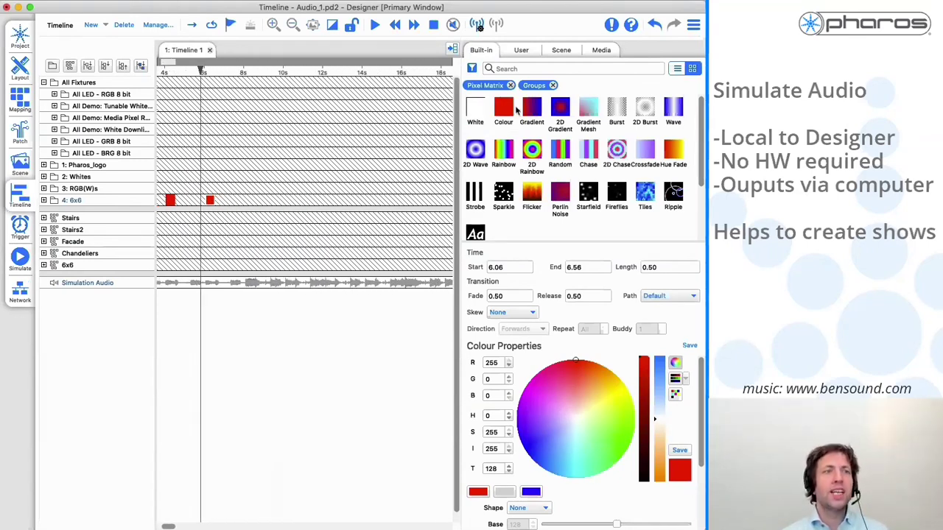
{"action": "left_click_drag", "start_coordinate": [675, 110], "coordinate": [261, 203]}
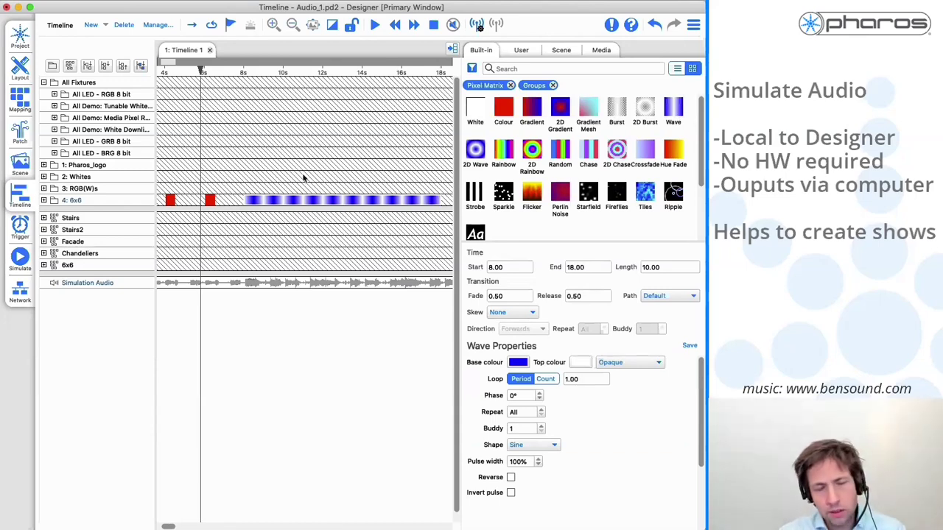
{"action": "left_click", "coordinate": [529, 445]}
{"action": "left_click", "coordinate": [532, 494]}
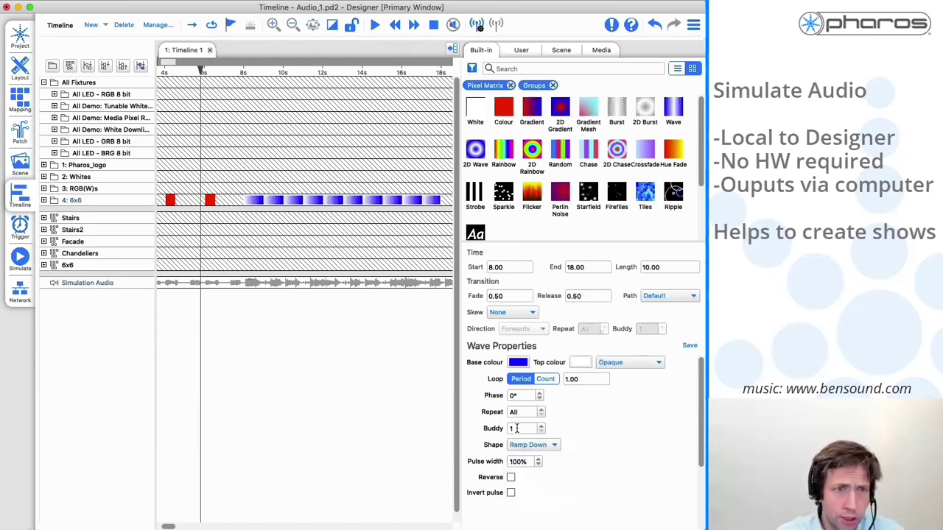
Step: Set the Wave effect's Buddy value to 36 and keep its loop defined by Period
{"action": "double_click", "coordinate": [515, 428]}
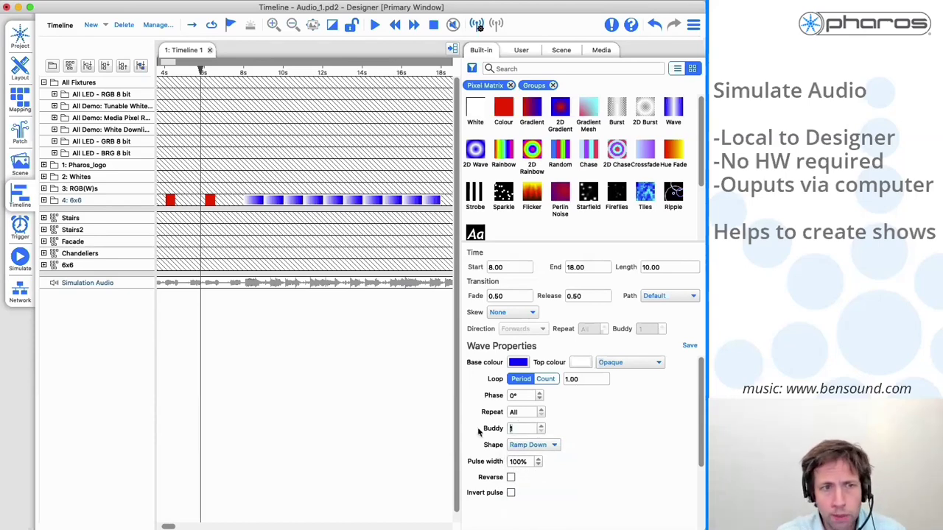
{"action": "left_click", "coordinate": [545, 378]}
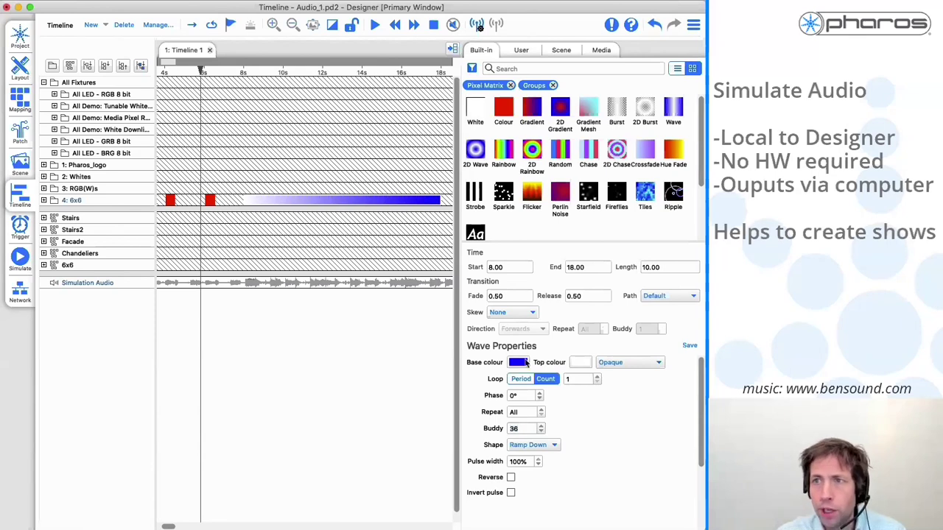
{"action": "left_click", "coordinate": [521, 379]}
Step: Play the timeline from just before 8 seconds, pause, and shift the Wave effect to start at 8.09 seconds
{"action": "left_click_drag", "start_coordinate": [201, 70], "coordinate": [234, 70]}
{"action": "left_click", "coordinate": [373, 25]}
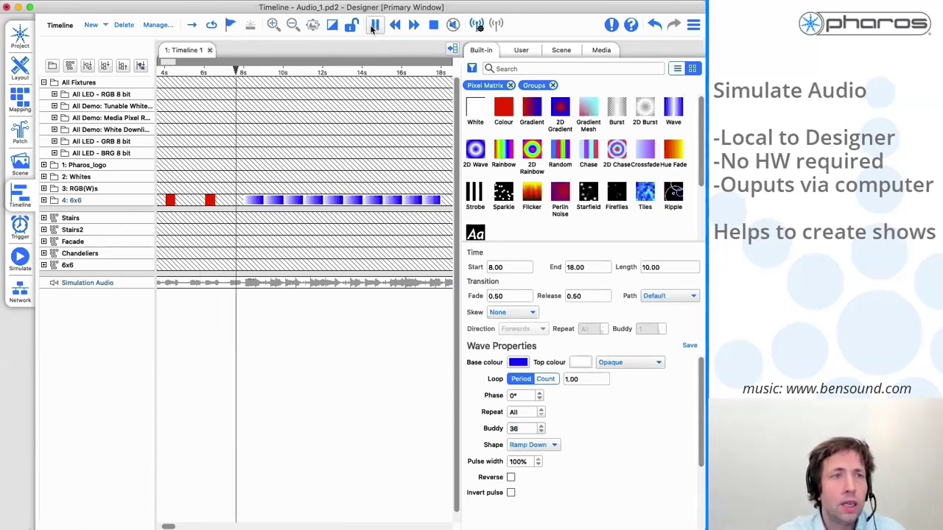
{"action": "left_click", "coordinate": [373, 24]}
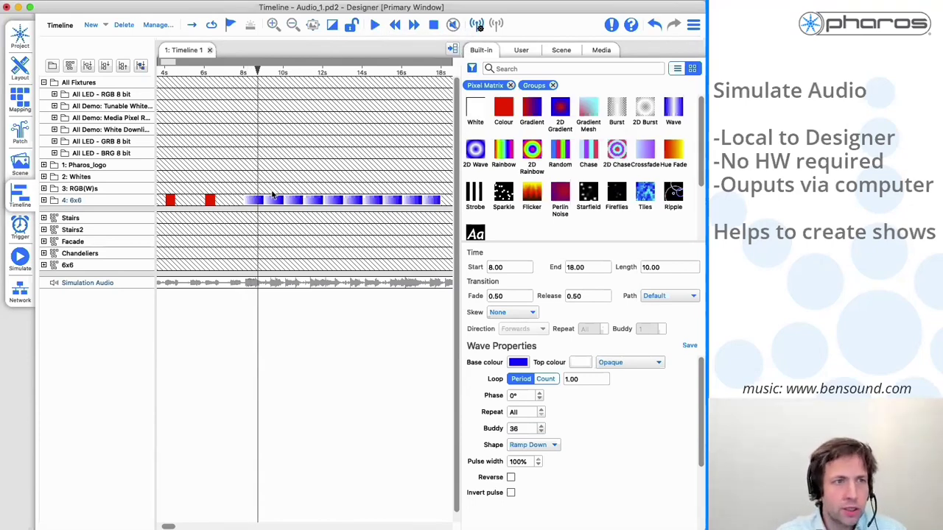
{"action": "left_click_drag", "start_coordinate": [277, 199], "coordinate": [279, 199]}
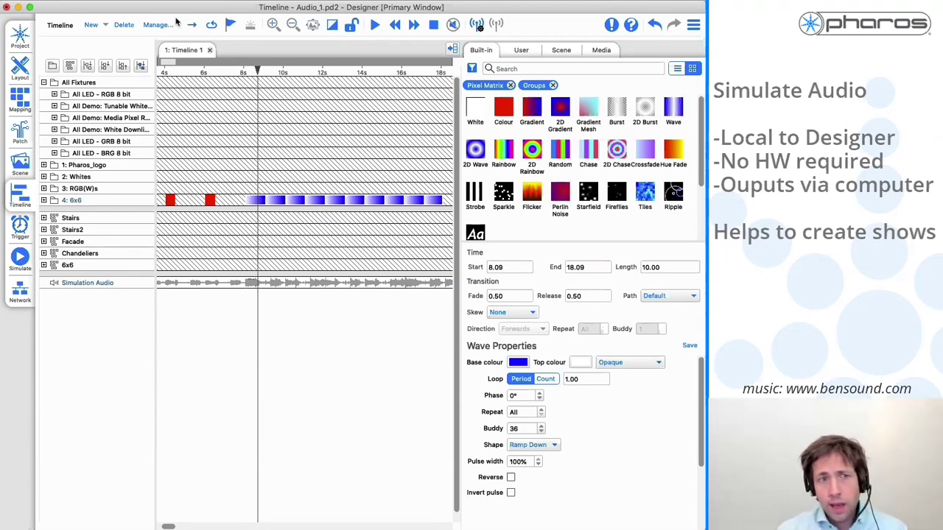
Step: Set the Wave's loop period to 2.00 during playback and extend the effect to end at 26.20 seconds
{"action": "scroll", "coordinate": [173, 64], "scroll_direction": "down", "scroll_amount": 3}
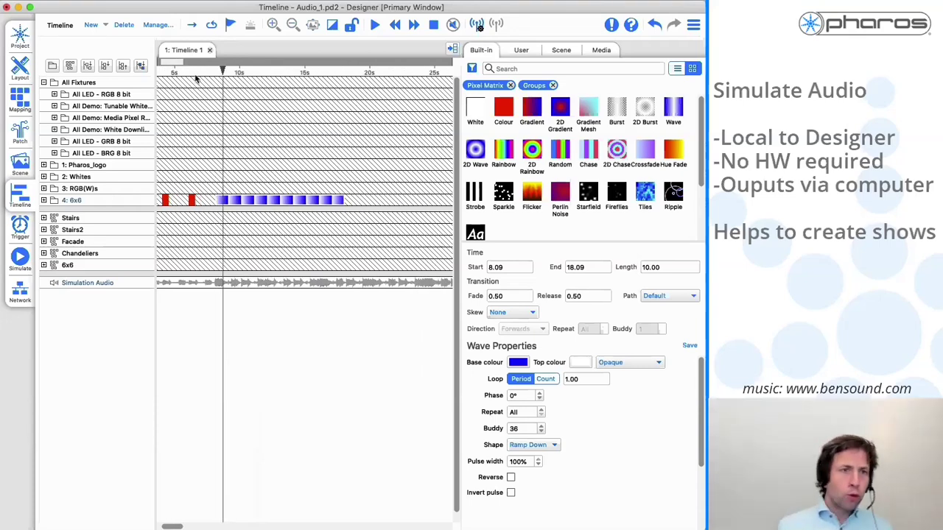
{"action": "key", "text": "space"}
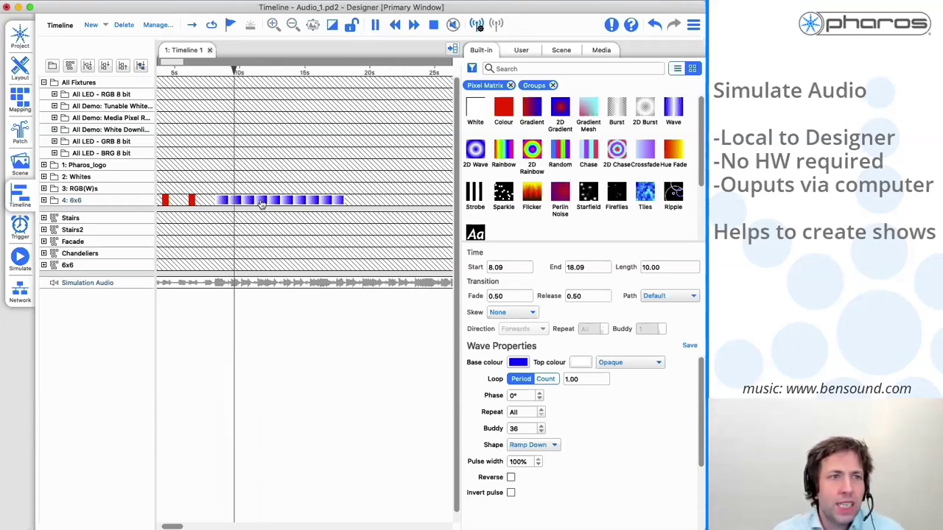
{"action": "left_click", "coordinate": [528, 380]}
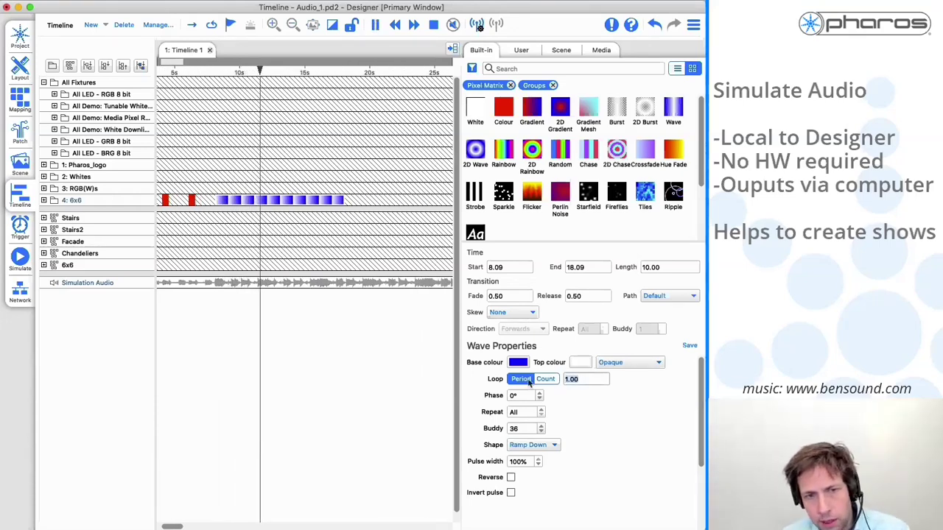
{"action": "type", "text": "2.00"}
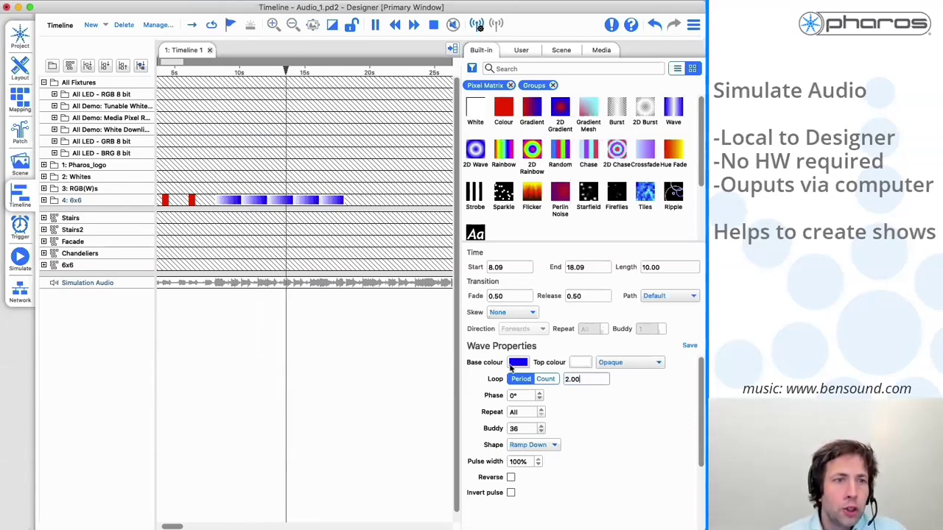
{"action": "left_click", "coordinate": [374, 27]}
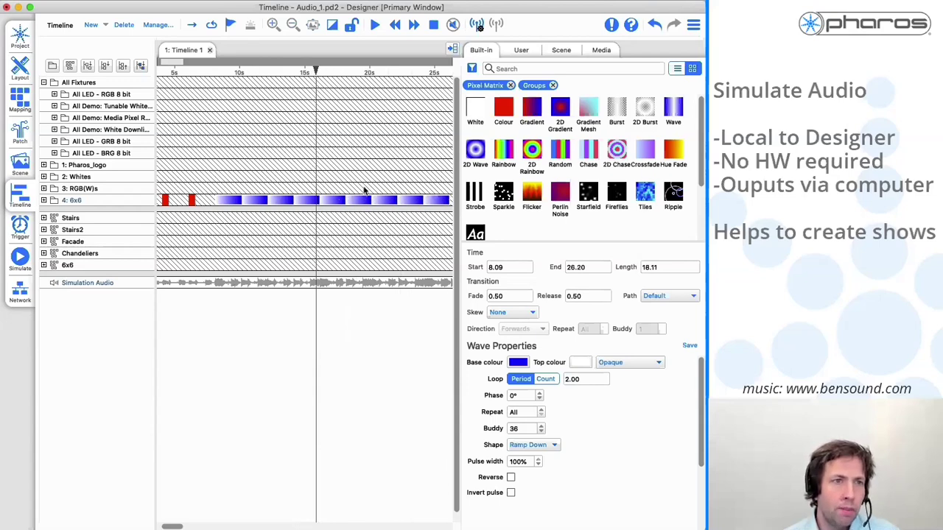
Step: Compare the Wave's cycles with the audio beat near 20 seconds and fine-tune its loop period to 2.02
{"action": "scroll", "coordinate": [401, 227], "scroll_direction": "up", "scroll_amount": 5, "text": "ctrl"}
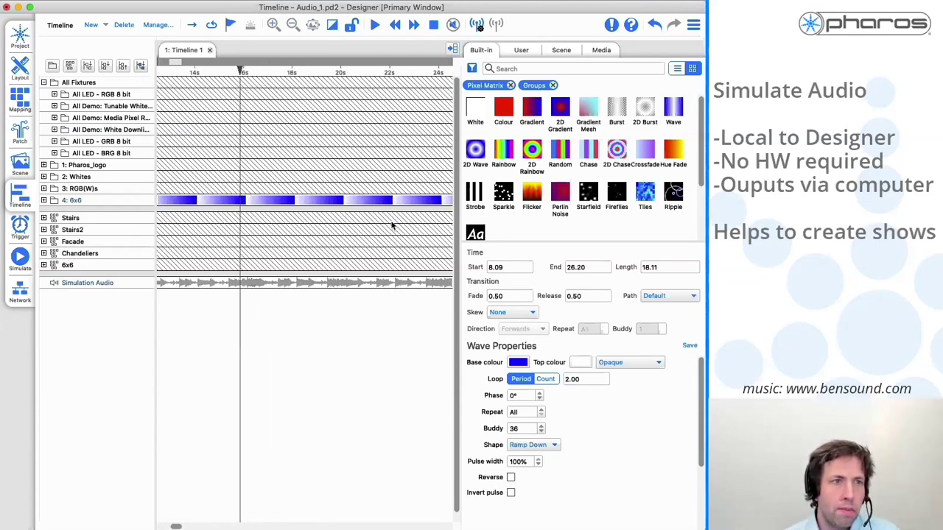
{"action": "scroll", "coordinate": [383, 214], "scroll_direction": "up", "scroll_amount": 3, "text": "ctrl"}
{"action": "left_click_drag", "start_coordinate": [246, 75], "coordinate": [338, 73]}
{"action": "left_click", "coordinate": [593, 379]}
{"action": "key", "text": "BackSpace"}
{"action": "key", "text": "BackSpace"}
{"action": "key", "text": "BackSpace"}
{"action": "type", "text": ".02"}
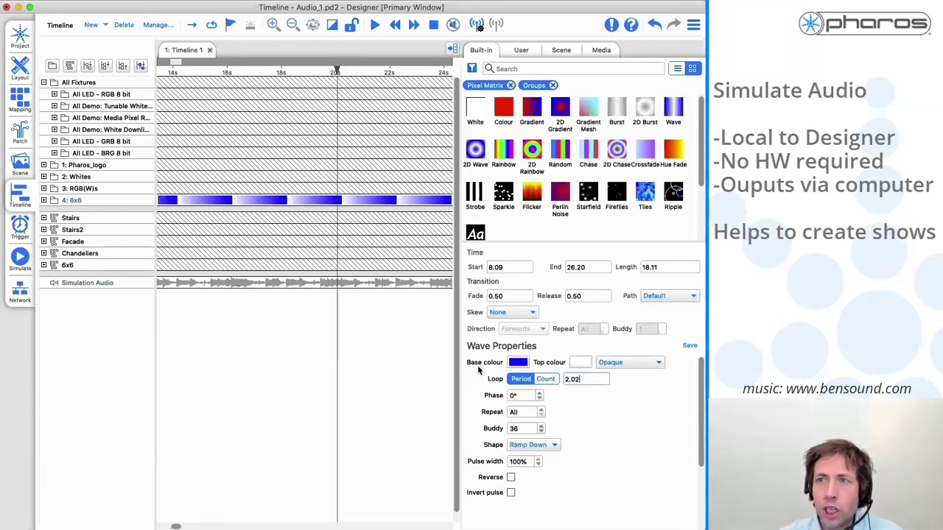
Step: Play the timeline past 22 seconds to check the timing, and extend the Wave effect to end at 38.70 seconds
{"action": "left_click_drag", "start_coordinate": [400, 73], "coordinate": [339, 76]}
{"action": "left_click", "coordinate": [375, 24]}
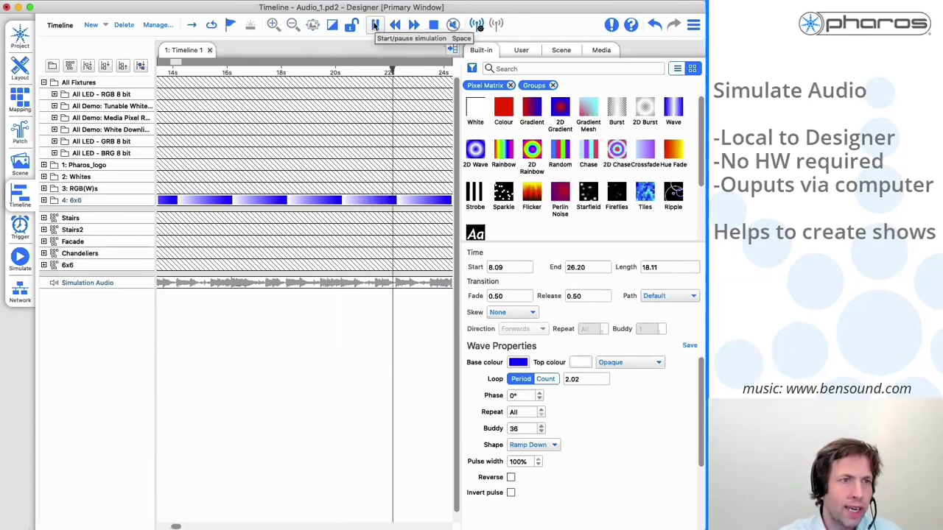
{"action": "left_click", "coordinate": [374, 24]}
{"action": "left_click", "coordinate": [139, 64]}
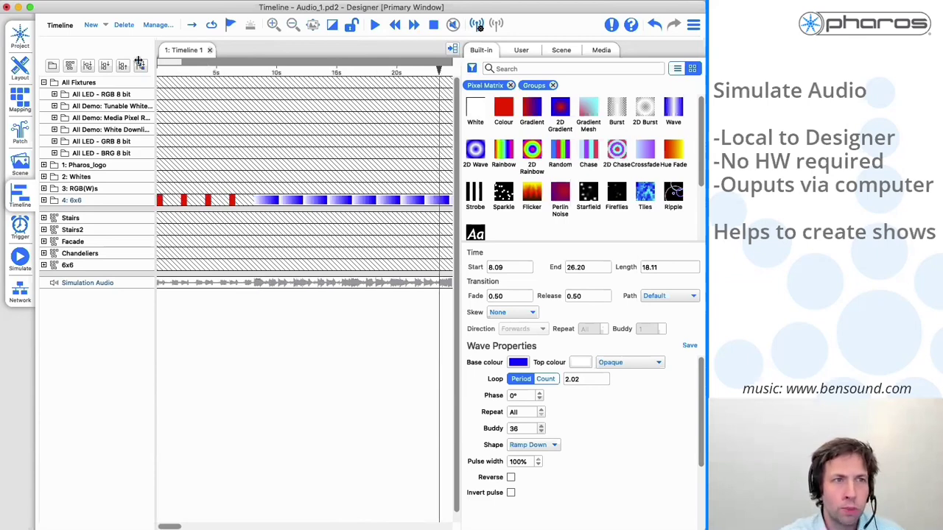
{"action": "scroll", "coordinate": [193, 62], "scroll_direction": "down", "scroll_amount": 5}
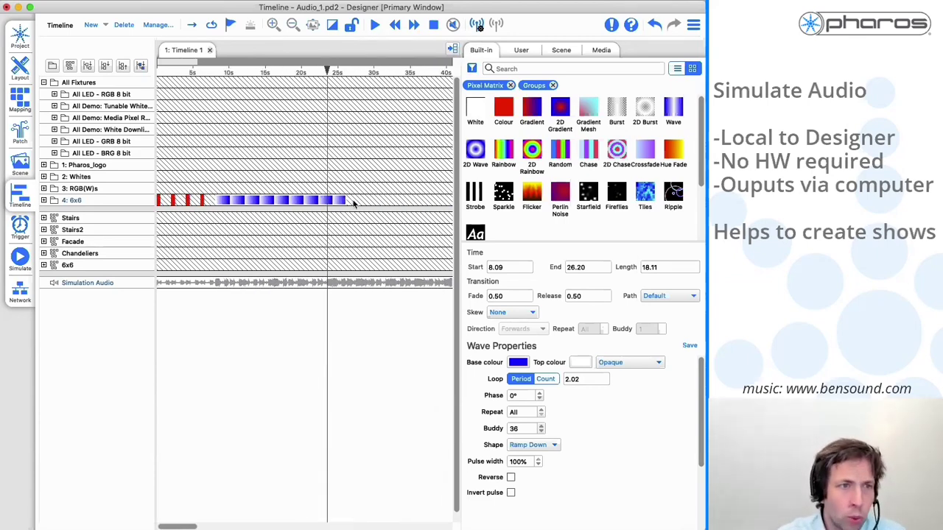
{"action": "left_click_drag", "start_coordinate": [345, 201], "coordinate": [436, 201]}
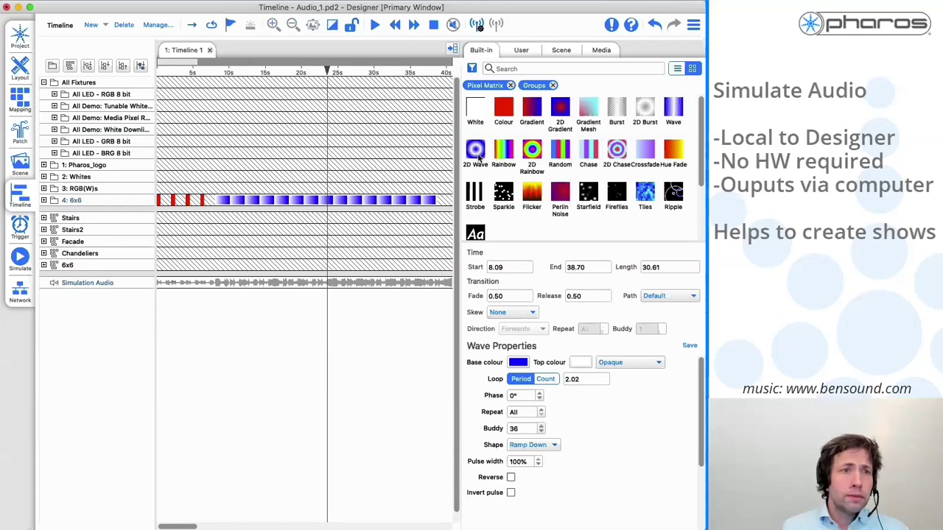
Step: Add a 2D Burst effect to the Facade row at 23 seconds with a 2.02 loop period and 50% pulse width
{"action": "left_click_drag", "start_coordinate": [476, 151], "coordinate": [530, 151]}
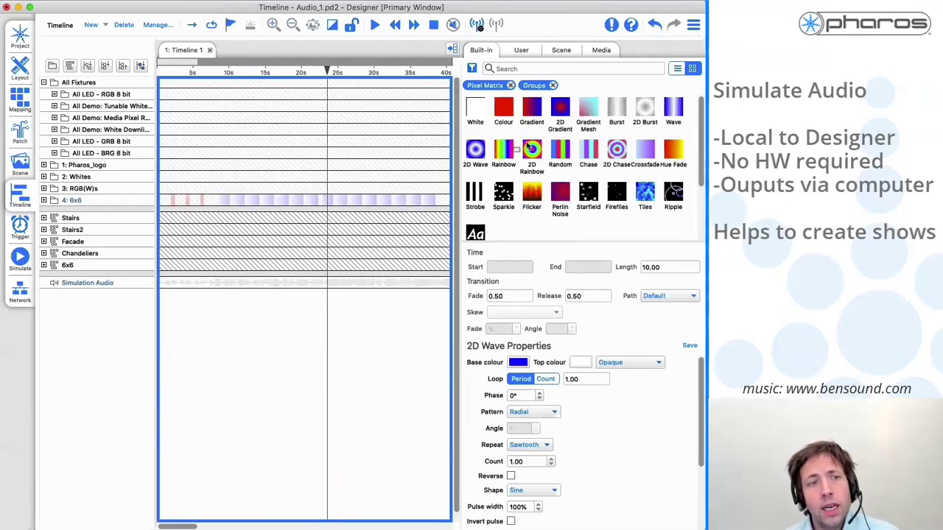
{"action": "mouse_move", "coordinate": [647, 116]}
{"action": "left_mouse_down"}
{"action": "mouse_move", "coordinate": [351, 251]}
{"action": "mouse_move", "coordinate": [327, 248]}
{"action": "left_mouse_up"}
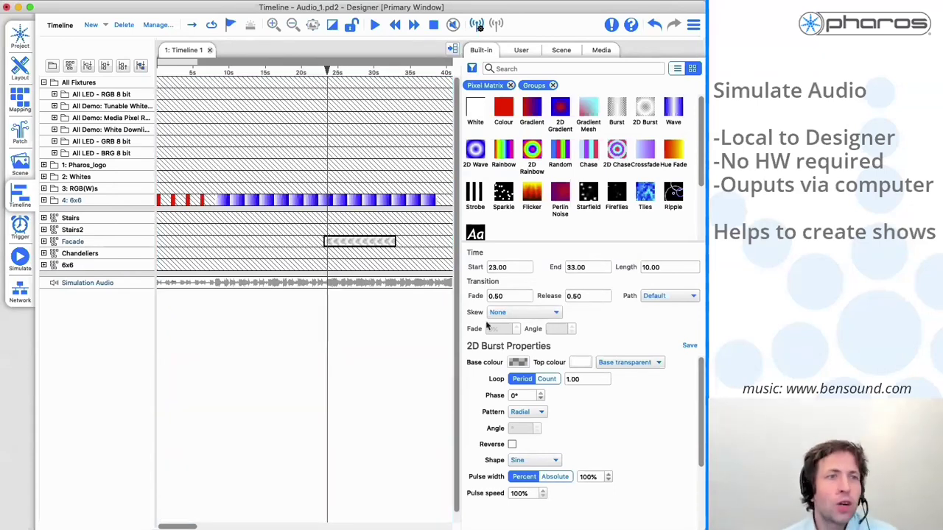
{"action": "double_click", "coordinate": [582, 378]}
{"action": "type", "text": "2.02"}
{"action": "double_click", "coordinate": [589, 477]}
{"action": "type", "text": "50"}
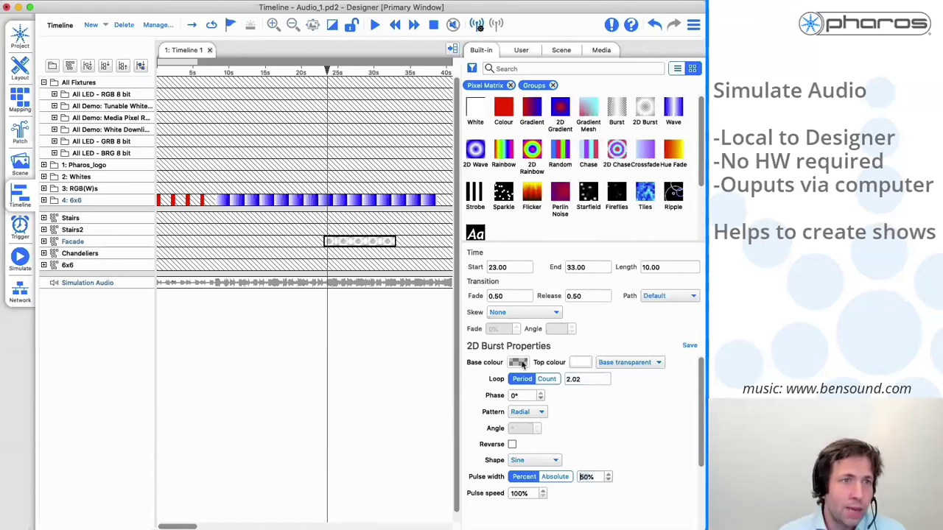
Step: Make the 2D Burst opaque with a light orange top colour and a 200% pulse speed
{"action": "left_click", "coordinate": [610, 363]}
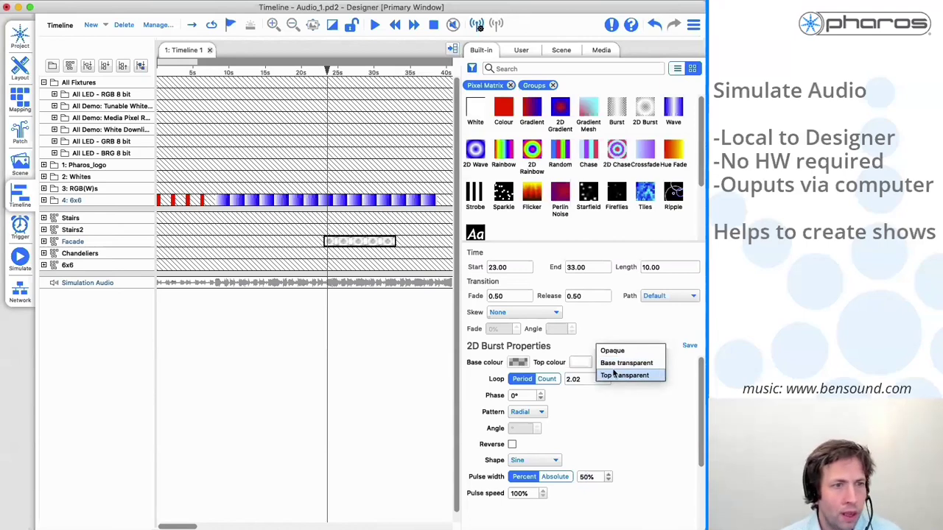
{"action": "left_click", "coordinate": [612, 351]}
{"action": "left_click", "coordinate": [581, 363]}
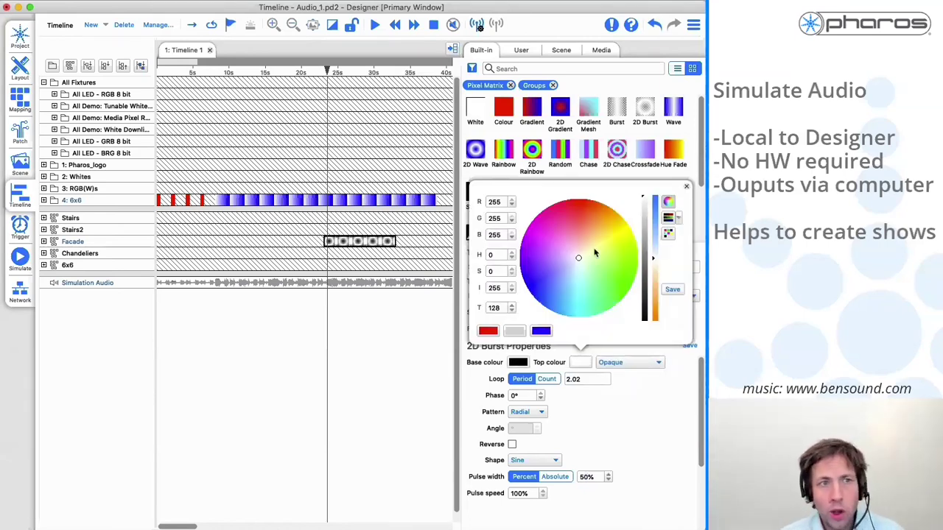
{"action": "left_click_drag", "start_coordinate": [578, 208], "coordinate": [593, 228]}
{"action": "left_click", "coordinate": [630, 389]}
{"action": "left_click_drag", "start_coordinate": [524, 494], "coordinate": [467, 479]}
{"action": "type", "text": "200"}
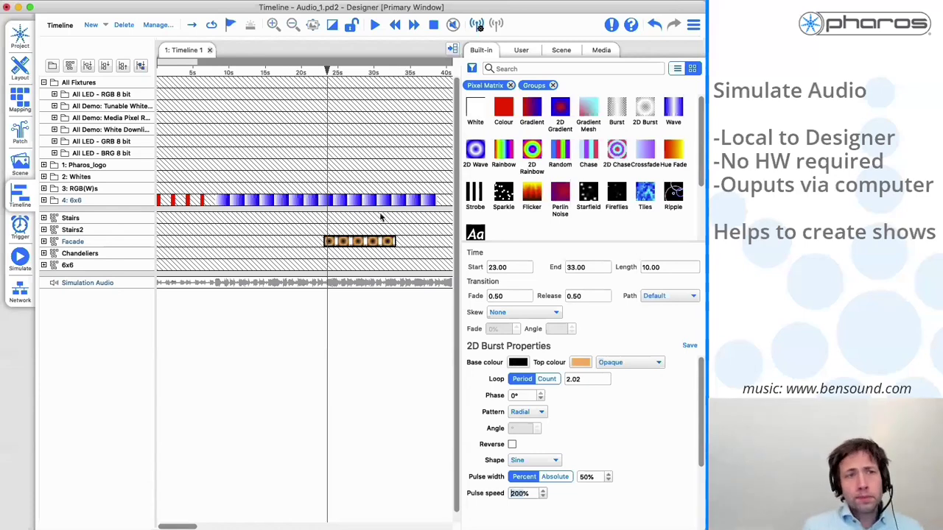
Step: Place the playhead on the audio beat just after 24 seconds and move the 2D Burst to start at 24.27 seconds
{"action": "scroll", "coordinate": [367, 207], "scroll_direction": "up", "scroll_amount": 5}
{"action": "scroll", "coordinate": [367, 207], "scroll_direction": "up", "scroll_amount": 1}
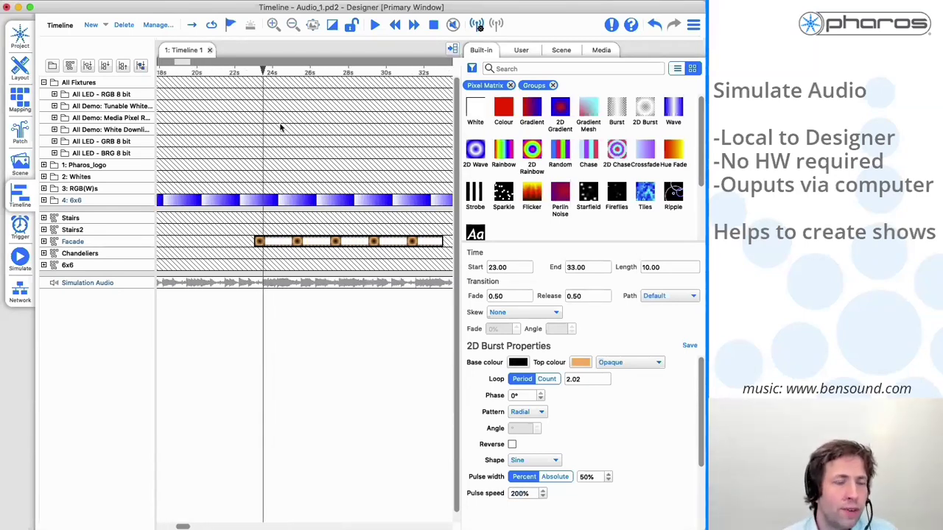
{"action": "left_click_drag", "start_coordinate": [262, 71], "coordinate": [276, 70]}
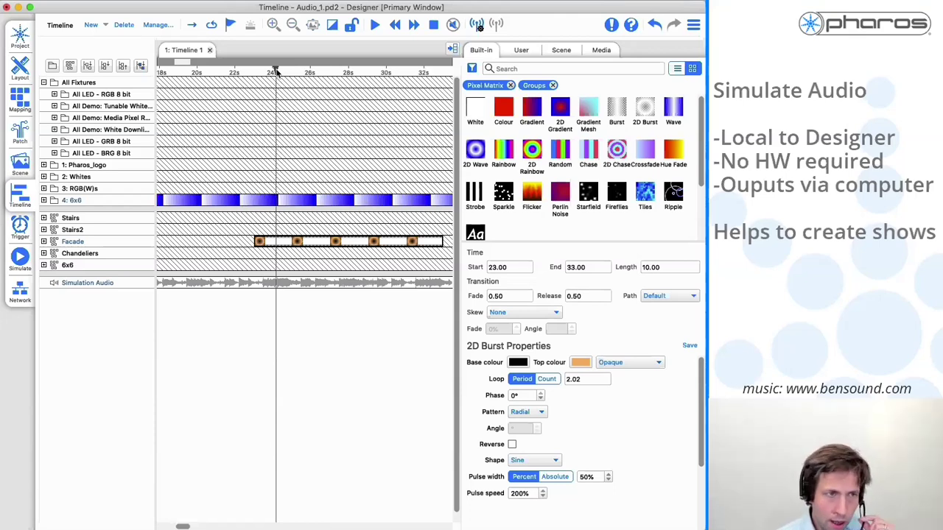
{"action": "left_click_drag", "start_coordinate": [276, 70], "coordinate": [278, 71]}
{"action": "left_click_drag", "start_coordinate": [301, 242], "coordinate": [326, 244]}
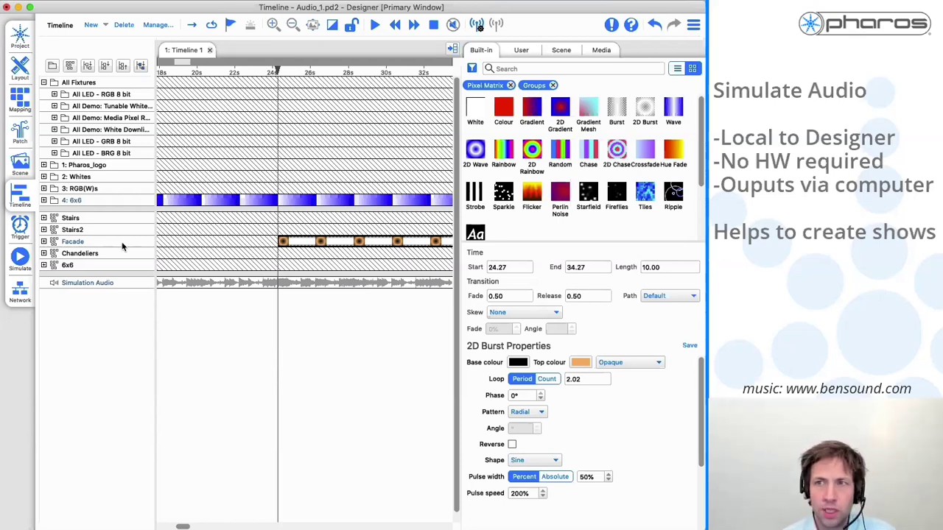
Step: Play Timeline 1 from the beginning in the layout simulation until just past 30 seconds and stop it
{"action": "left_click", "coordinate": [24, 261]}
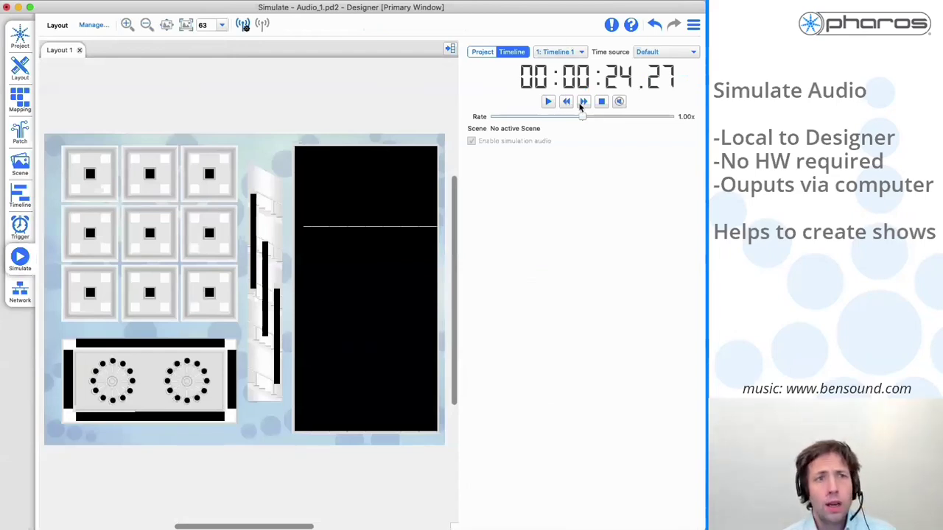
{"action": "left_click", "coordinate": [565, 102]}
{"action": "left_click", "coordinate": [549, 101]}
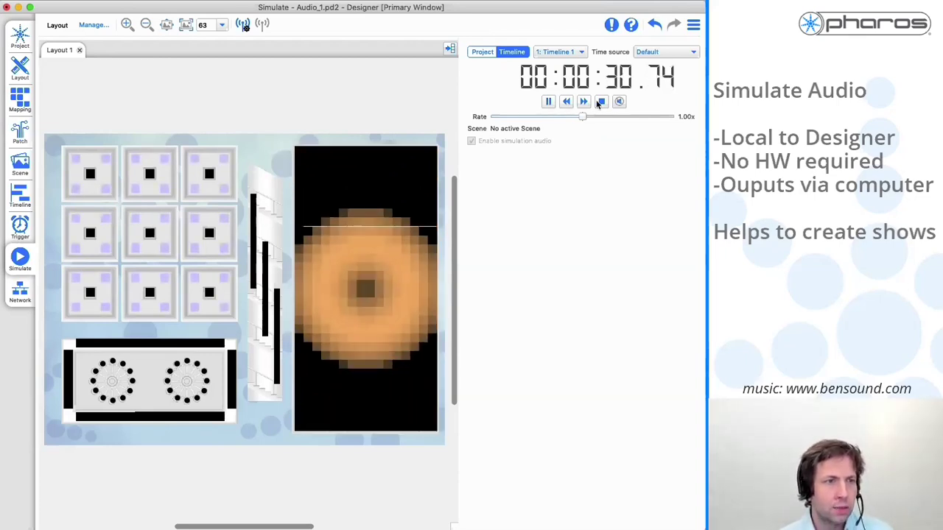
{"action": "left_click", "coordinate": [602, 103]}
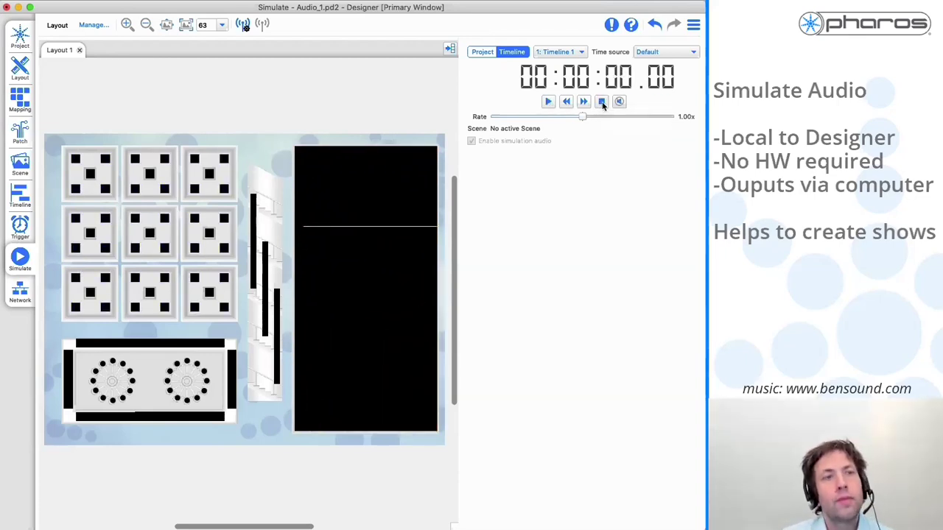
Step: Create a new timeline and import song 2.mp3 through song 6.mp3 into the media library
{"action": "left_click", "coordinate": [19, 195]}
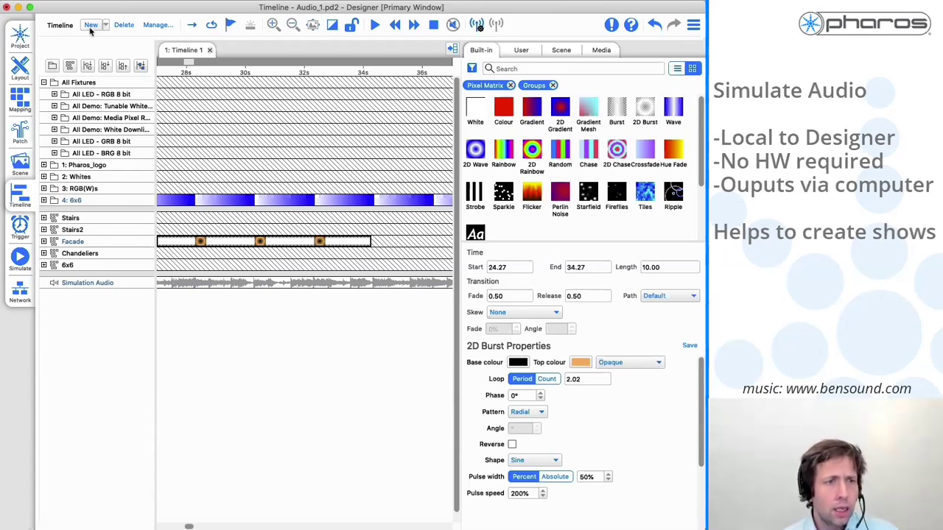
{"action": "left_click", "coordinate": [90, 25]}
{"action": "left_click", "coordinate": [608, 51]}
{"action": "left_click", "coordinate": [558, 67]}
{"action": "left_click", "coordinate": [278, 139]}
{"action": "left_click", "coordinate": [280, 182], "text": "shift"}
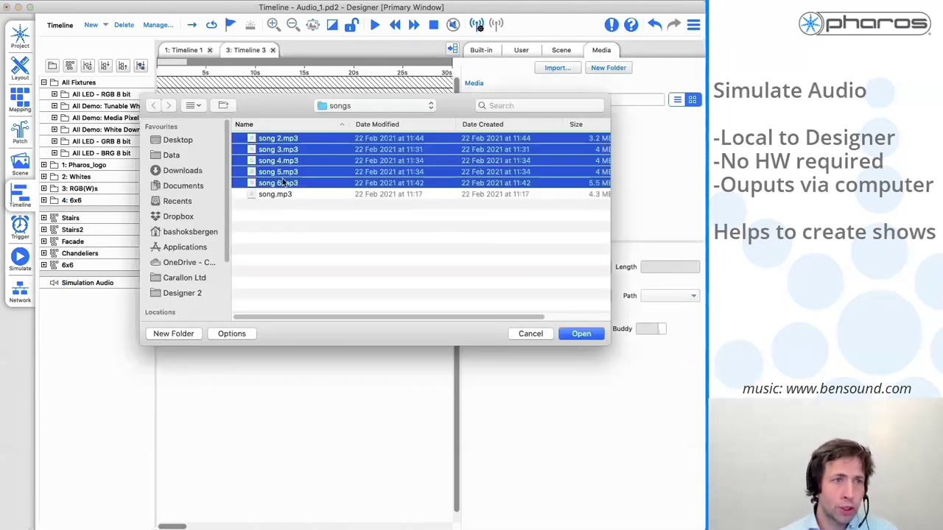
{"action": "left_click", "coordinate": [581, 335]}
Step: Place song 5.mp3 on the new timeline's Simulation Audio row, and song 6.mp3 on the same row of another new timeline
{"action": "left_click_drag", "start_coordinate": [561, 129], "coordinate": [177, 290]}
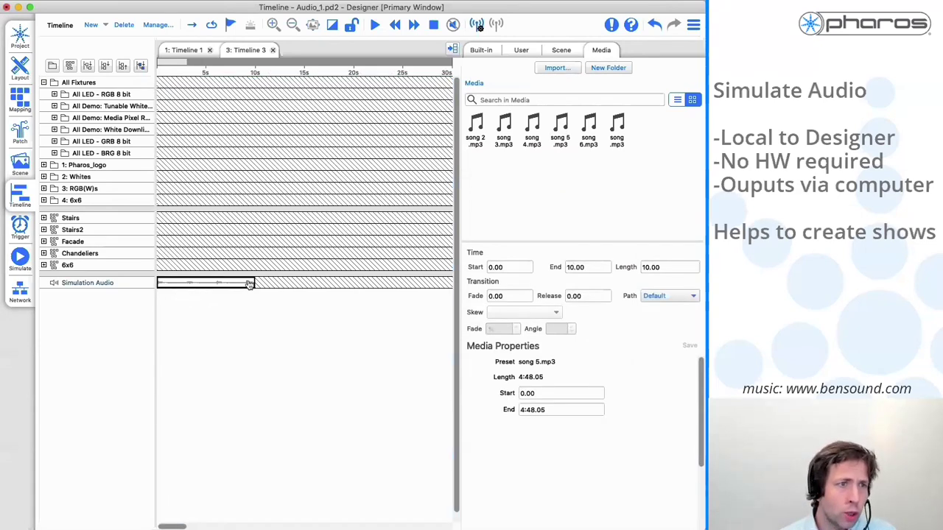
{"action": "left_click", "coordinate": [91, 24]}
{"action": "left_click_drag", "start_coordinate": [587, 129], "coordinate": [170, 287]}
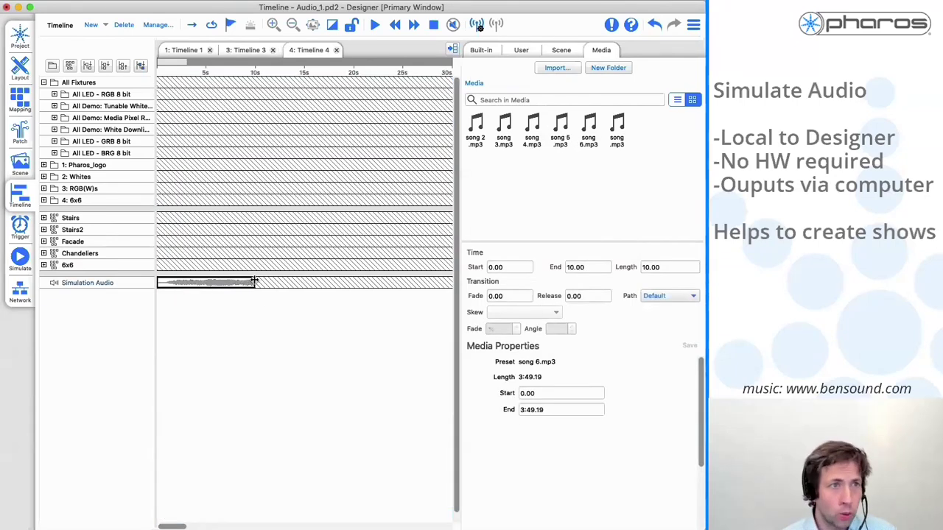
Step: Extend the song 6.mp3 audio on Timeline 4 to 56.90 seconds and examine its waveform at different zoom levels
{"action": "scroll", "coordinate": [372, 288], "scroll_direction": "up", "scroll_amount": 10}
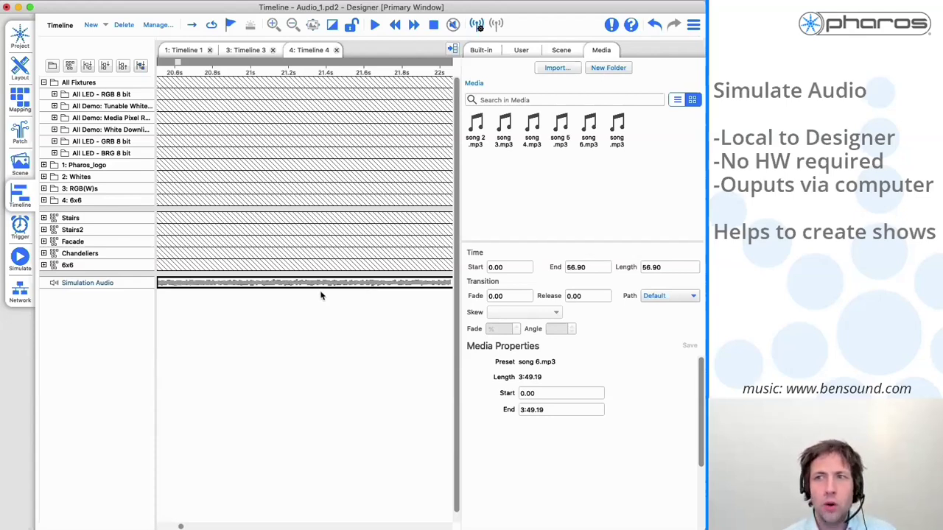
{"action": "scroll", "coordinate": [326, 290], "scroll_direction": "left", "scroll_amount": 15}
{"action": "scroll", "coordinate": [326, 290], "scroll_direction": "down", "scroll_amount": 8}
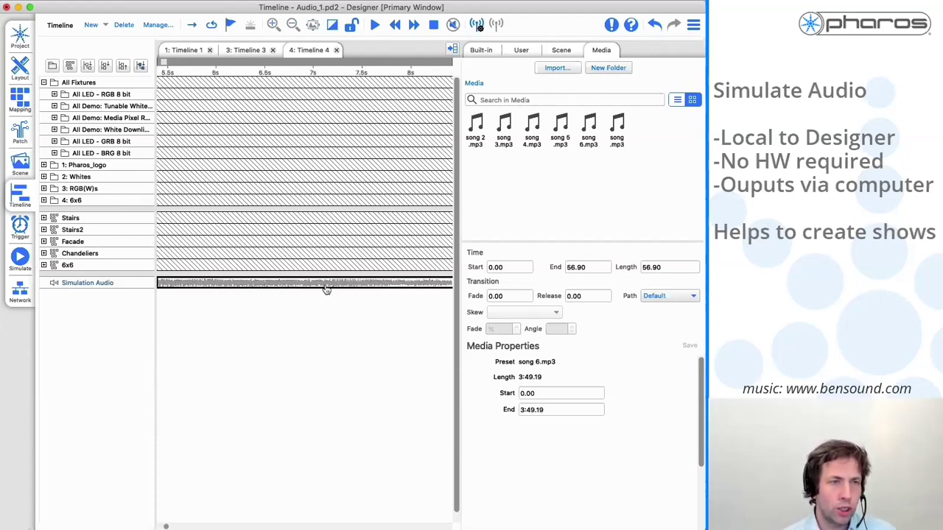
{"action": "scroll", "coordinate": [326, 290], "scroll_direction": "right", "scroll_amount": 5}
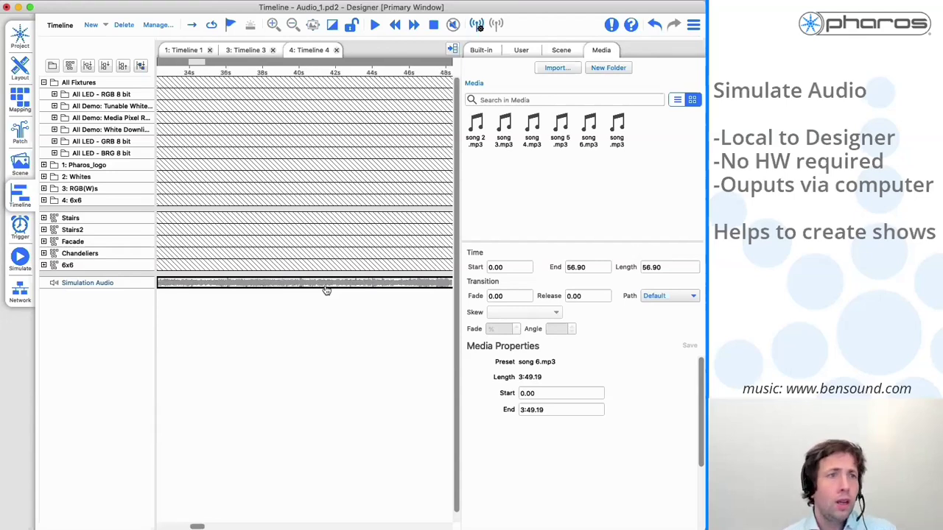
Step: Stop the Timeline 4 playback and switch to Timeline 1 to view its effects at a closer time scale
{"action": "scroll", "coordinate": [327, 290], "scroll_direction": "right", "scroll_amount": 5}
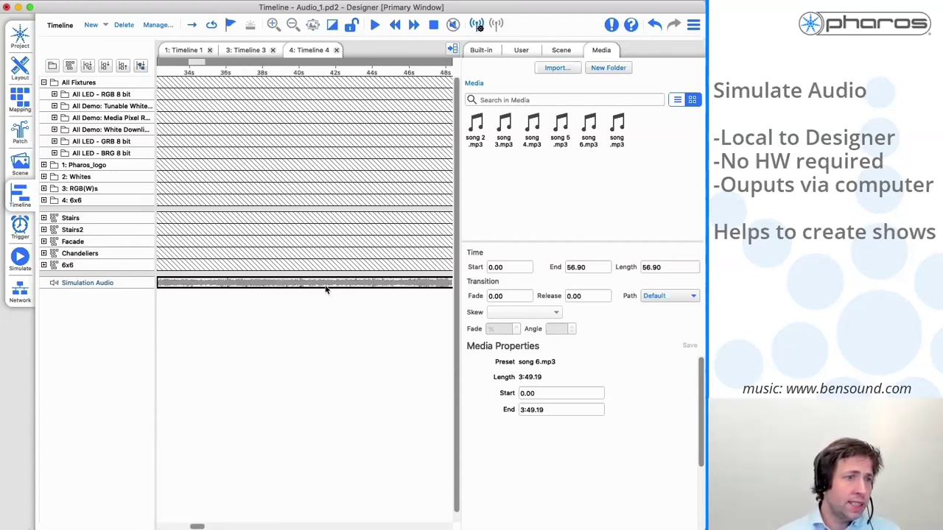
{"action": "left_click", "coordinate": [434, 26]}
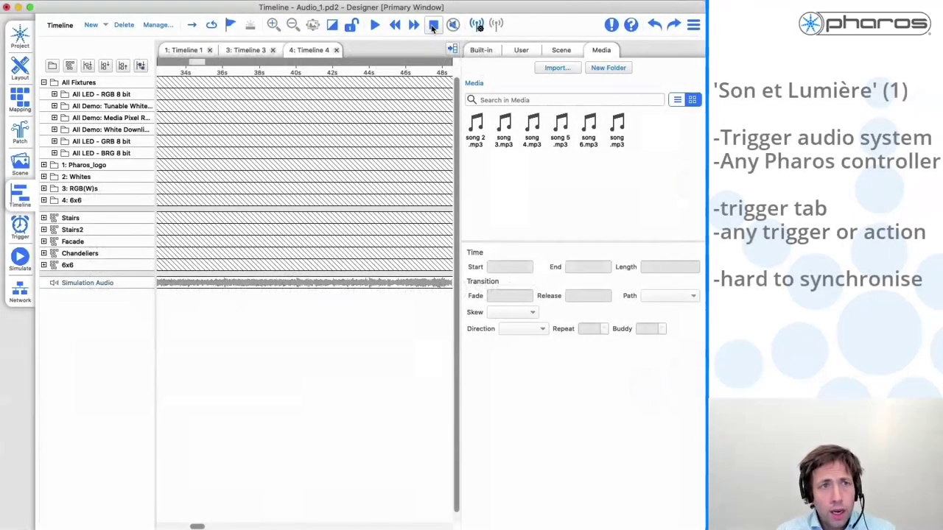
{"action": "left_click", "coordinate": [189, 50]}
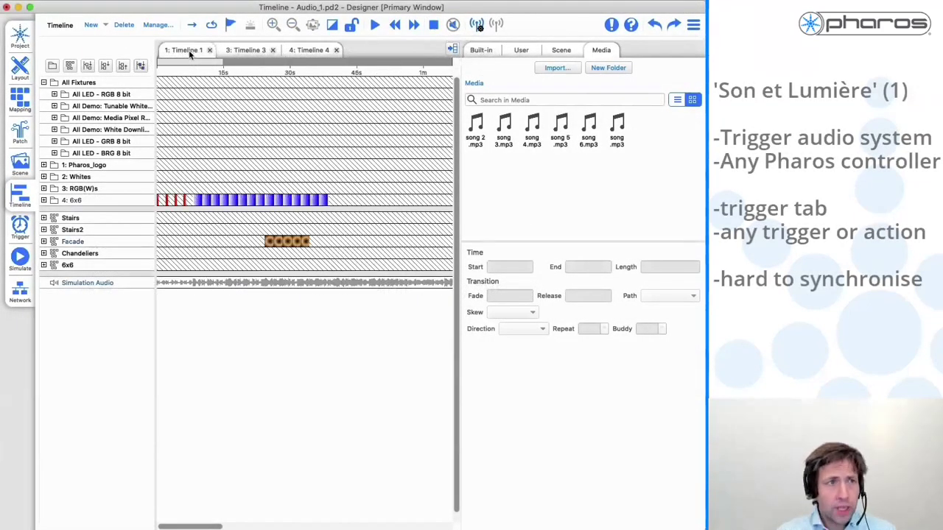
{"action": "left_click_drag", "start_coordinate": [222, 63], "coordinate": [243, 61]}
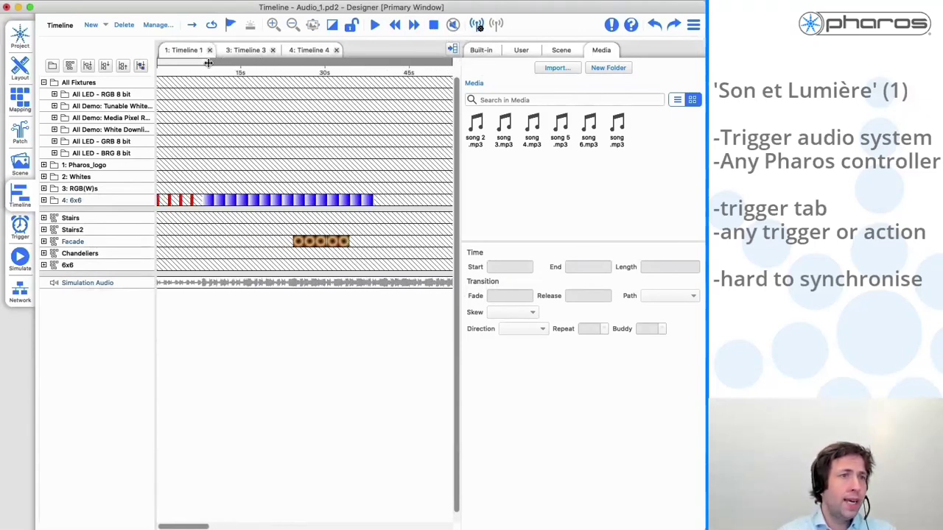
Step: Create a Soft trigger with a Start Timeline action that starts Timeline 1
{"action": "left_click", "coordinate": [20, 228]}
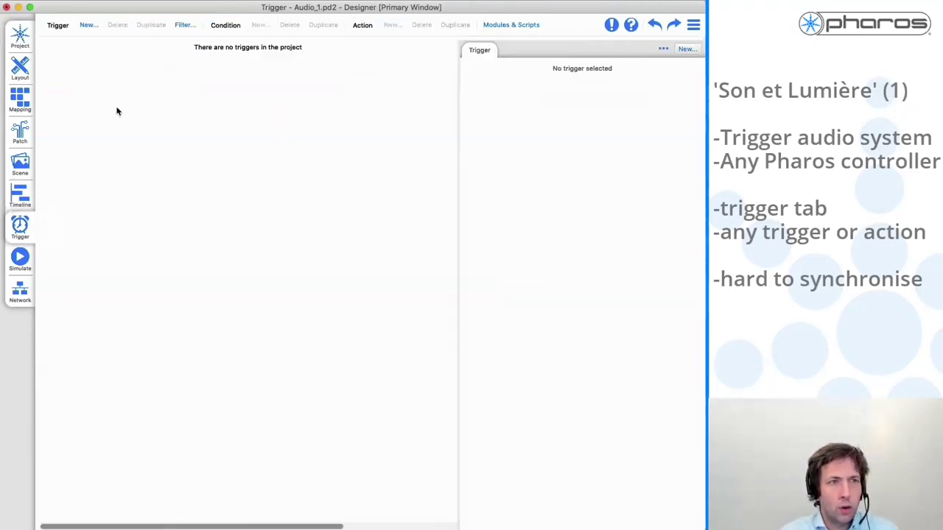
{"action": "left_click", "coordinate": [87, 26]}
{"action": "left_click", "coordinate": [77, 90]}
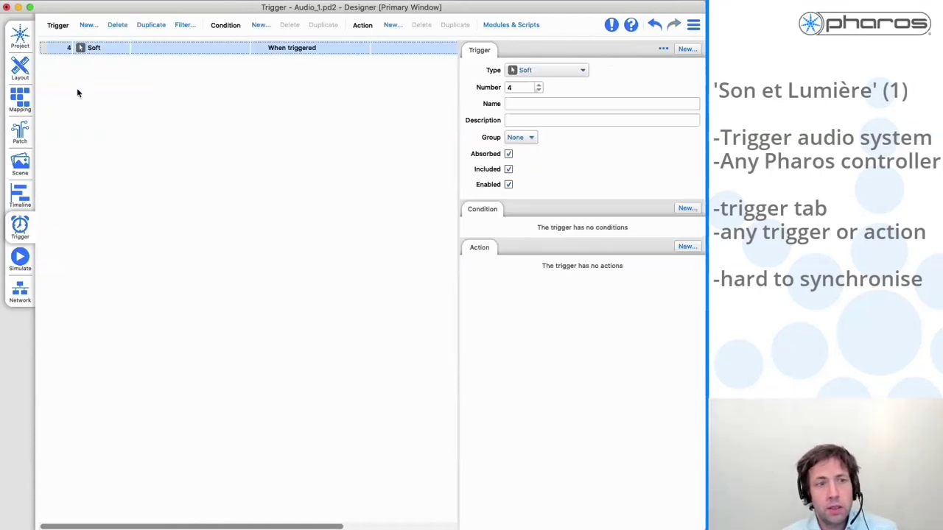
{"action": "left_click", "coordinate": [391, 25]}
{"action": "left_click", "coordinate": [383, 81]}
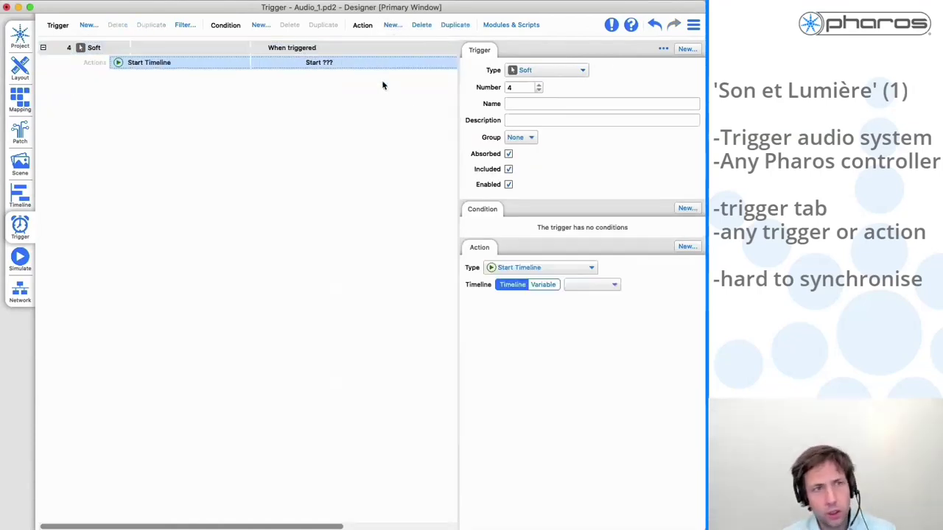
{"action": "left_click", "coordinate": [577, 284]}
{"action": "left_click", "coordinate": [589, 297]}
{"action": "left_click", "coordinate": [588, 286]}
{"action": "left_click", "coordinate": [598, 274]}
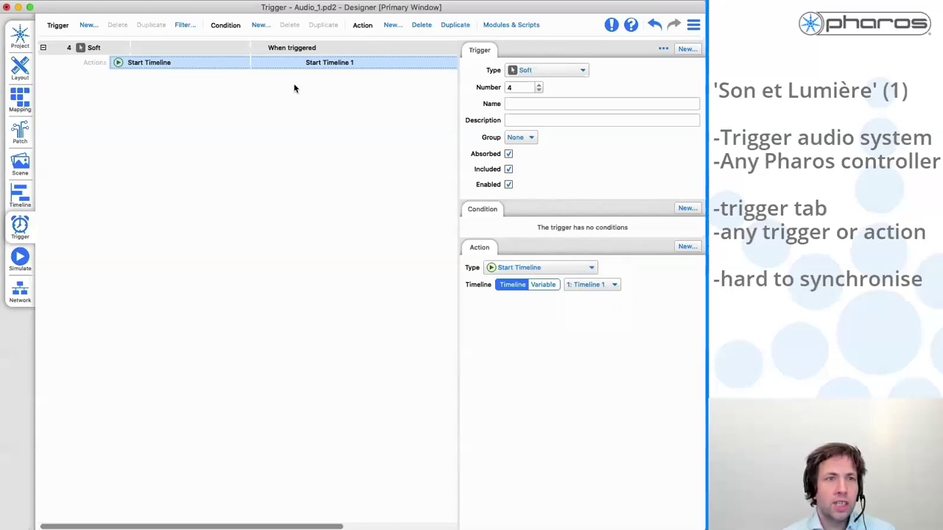
Step: Try the Serial Input and Ethernet Input types on the trigger, and return its type to Soft
{"action": "left_click", "coordinate": [271, 48]}
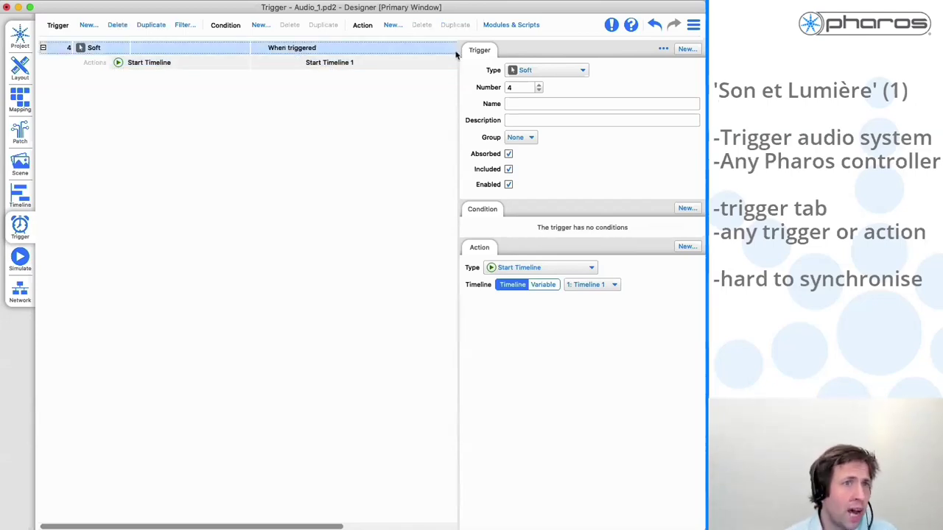
{"action": "left_click", "coordinate": [527, 70]}
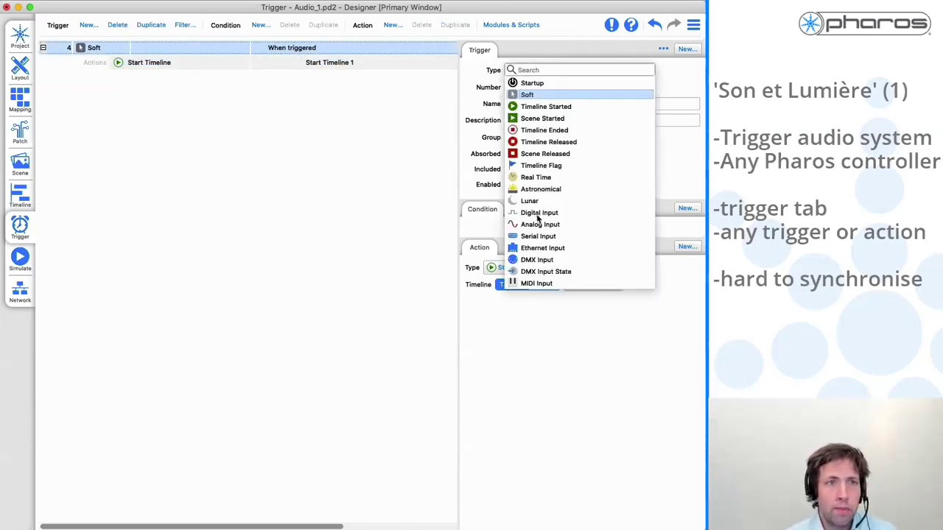
{"action": "left_click", "coordinate": [537, 236]}
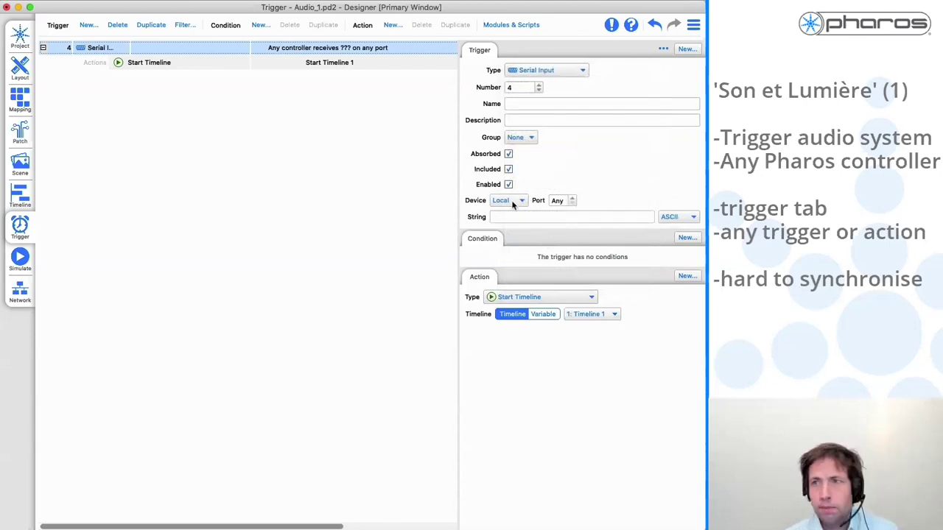
{"action": "left_click", "coordinate": [545, 70]}
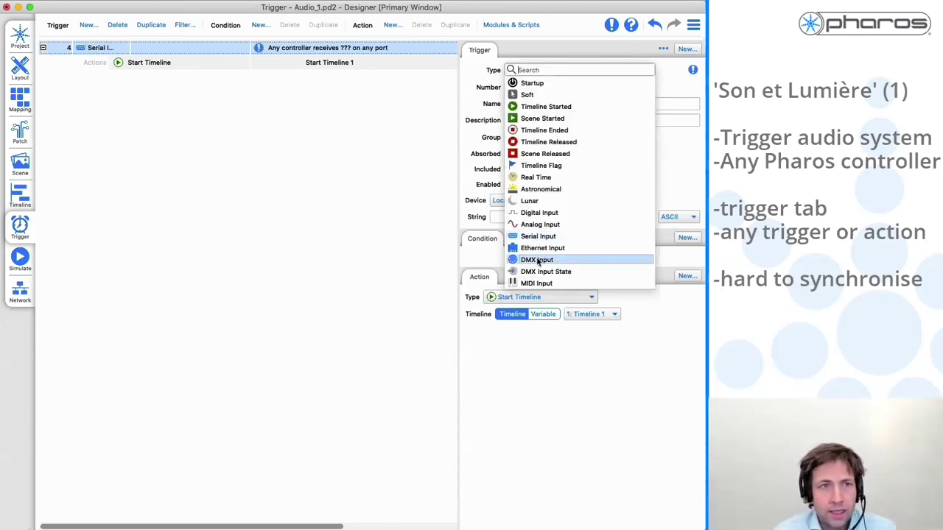
{"action": "left_click", "coordinate": [542, 248]}
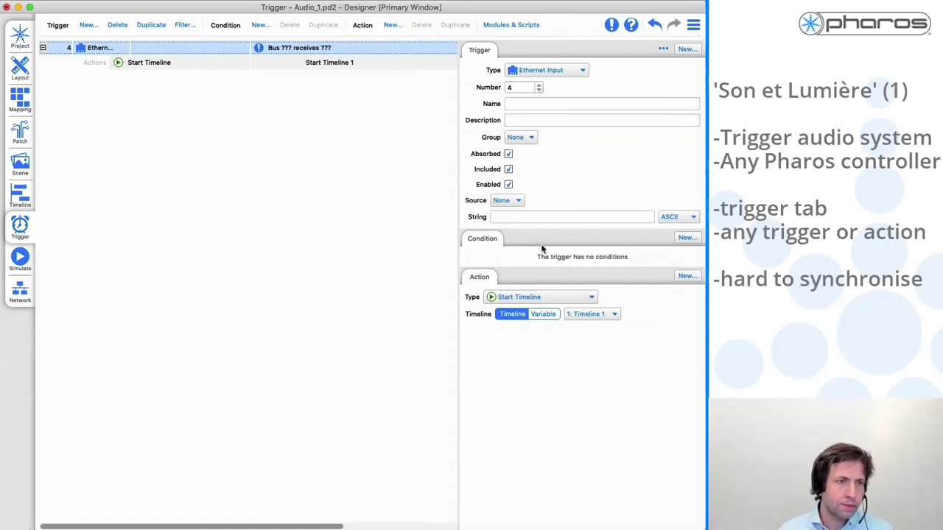
{"action": "left_click", "coordinate": [567, 70]}
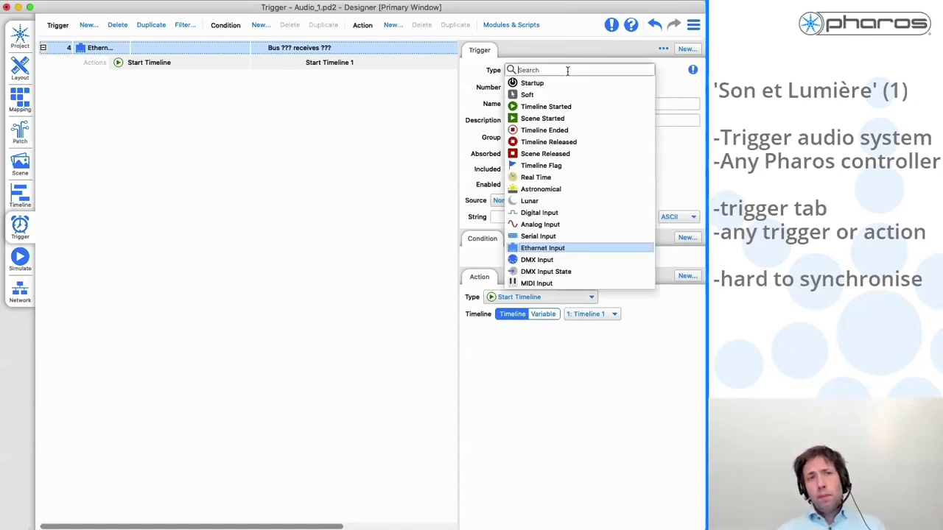
{"action": "left_click", "coordinate": [535, 94]}
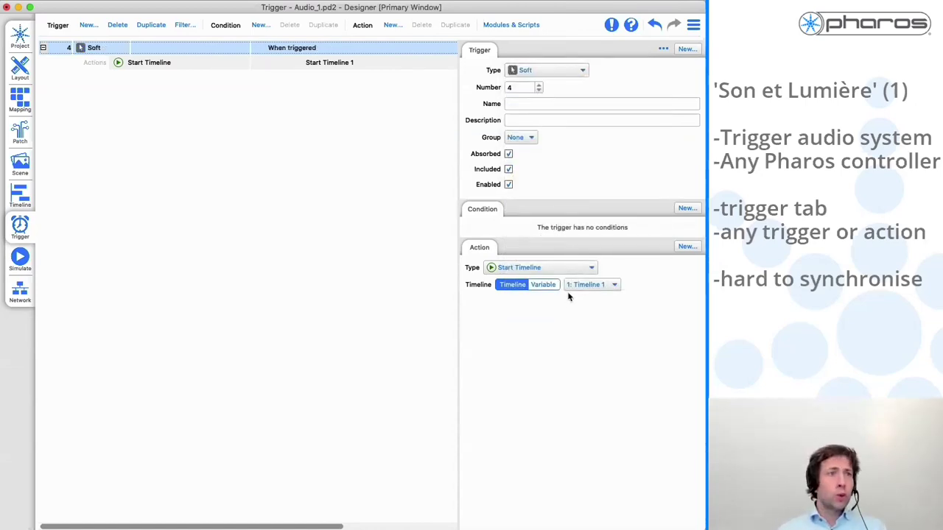
Step: Add an Output Serial action to the Soft trigger that sends the string go_audio_01 on port 1
{"action": "left_click", "coordinate": [684, 247]}
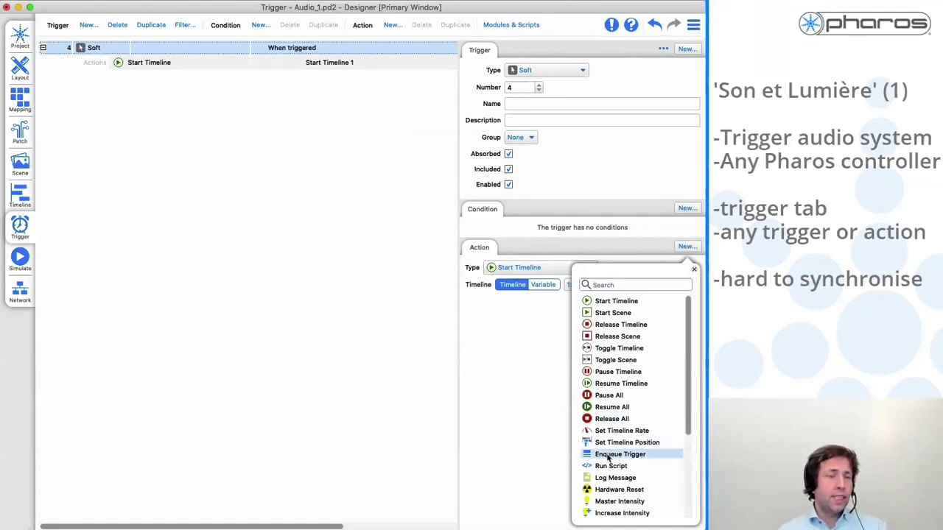
{"action": "scroll", "coordinate": [612, 459], "scroll_direction": "down", "scroll_amount": 5}
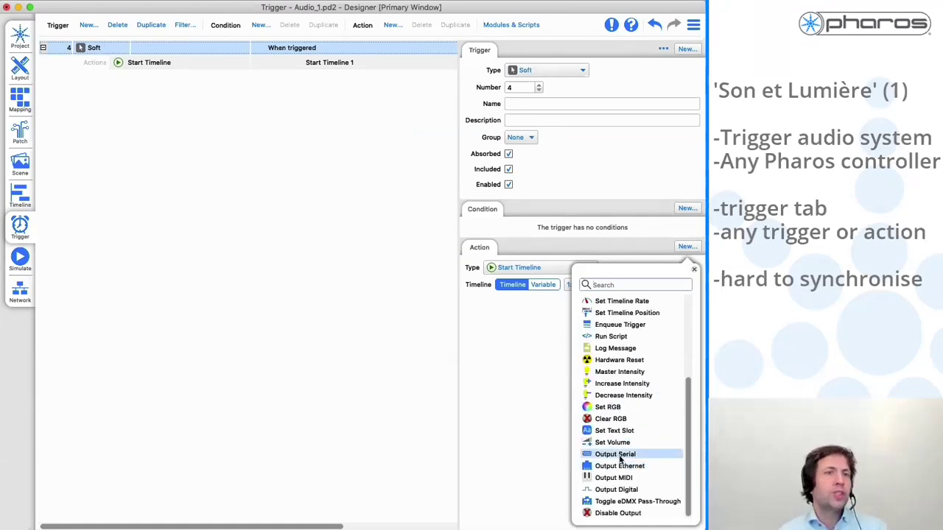
{"action": "left_click", "coordinate": [617, 454]}
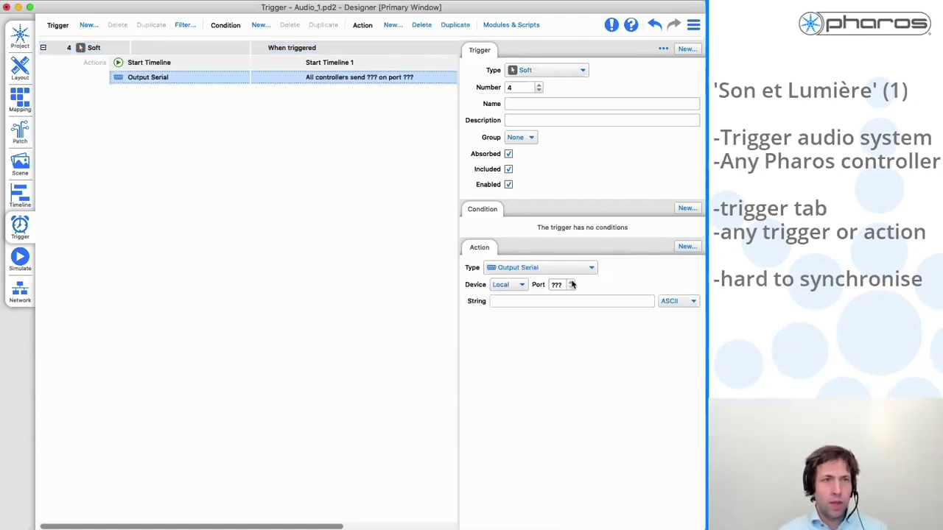
{"action": "left_click", "coordinate": [567, 301]}
{"action": "type", "text": "go"}
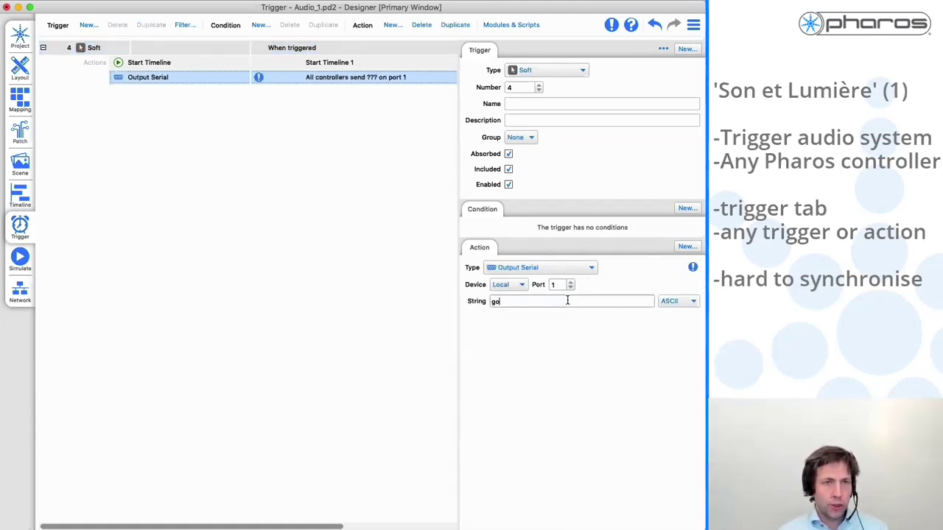
{"action": "type", "text": "_audio_01"}
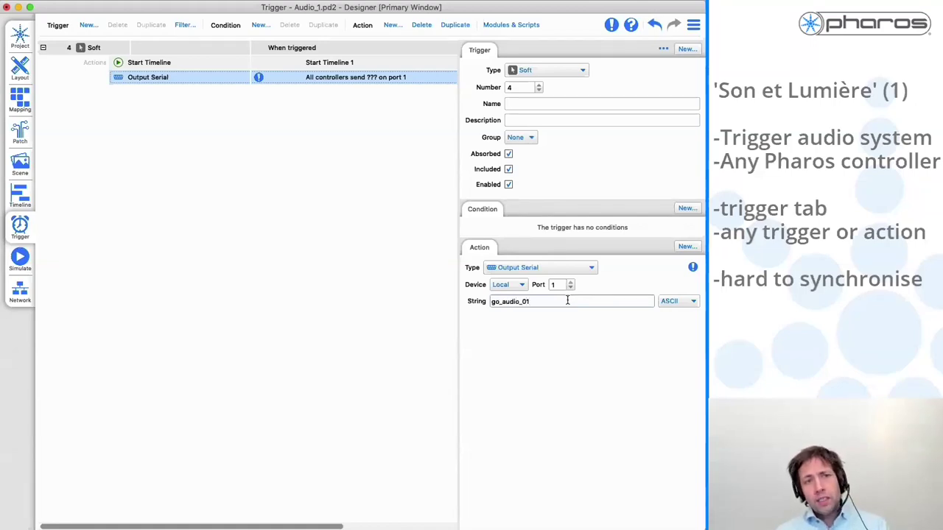
{"action": "key", "text": "Return"}
{"action": "left_click", "coordinate": [312, 305]}
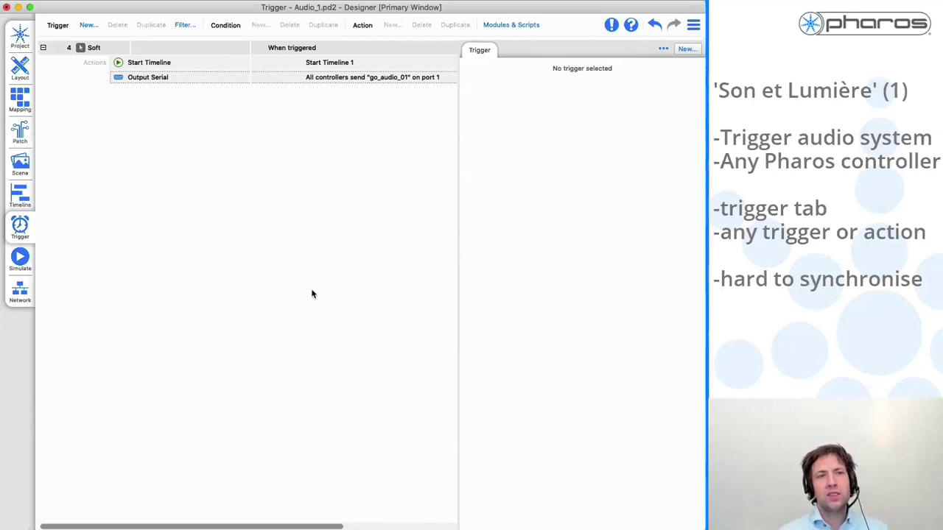
Step: Set the time offset of Timeline 1 to 1.00 in the timeline properties
{"action": "left_click", "coordinate": [20, 196]}
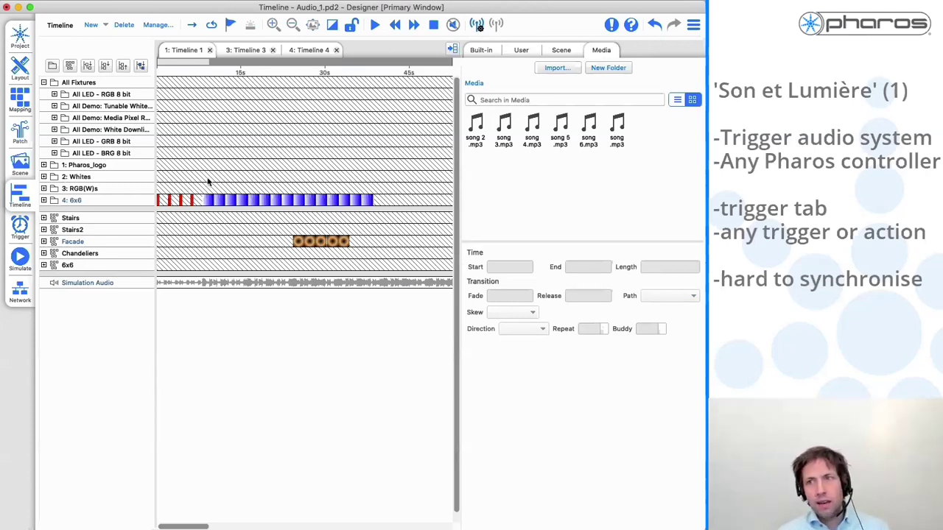
{"action": "left_click", "coordinate": [157, 25]}
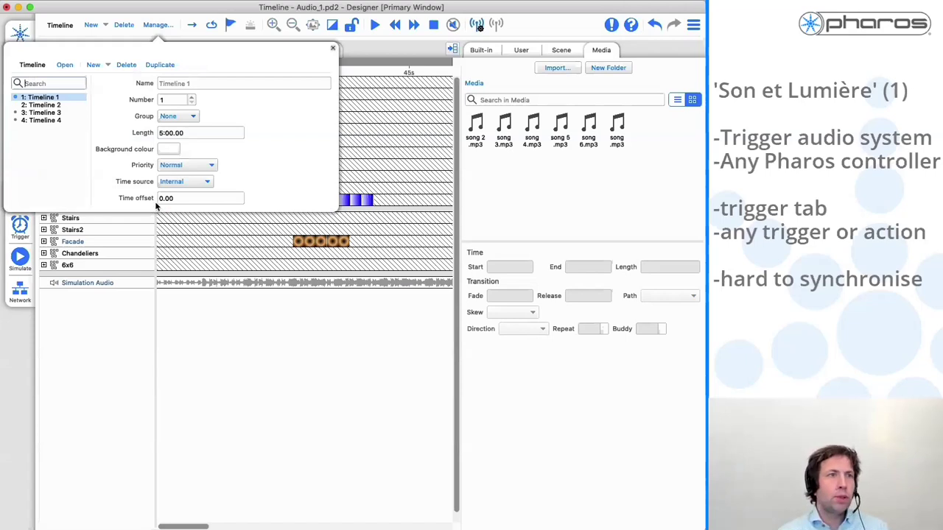
{"action": "left_click", "coordinate": [194, 198]}
{"action": "type", "text": "1.00"}
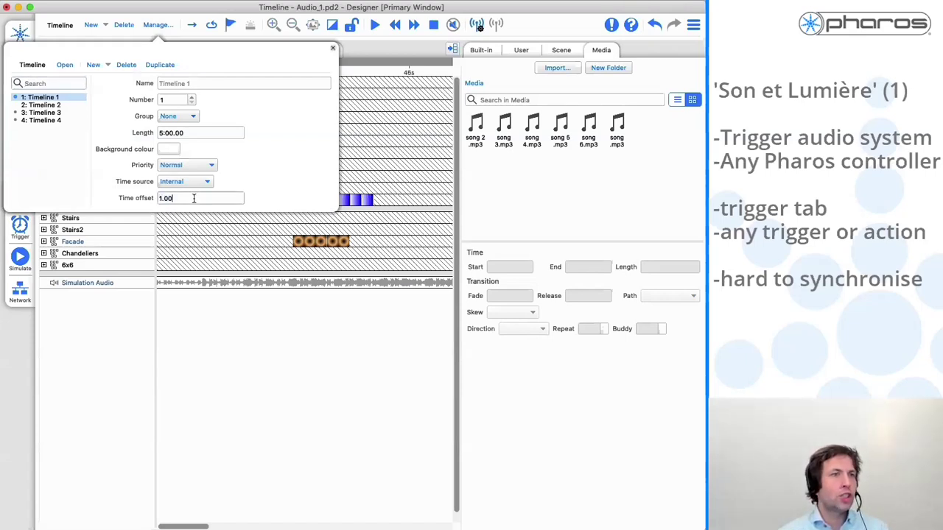
{"action": "left_click", "coordinate": [195, 253]}
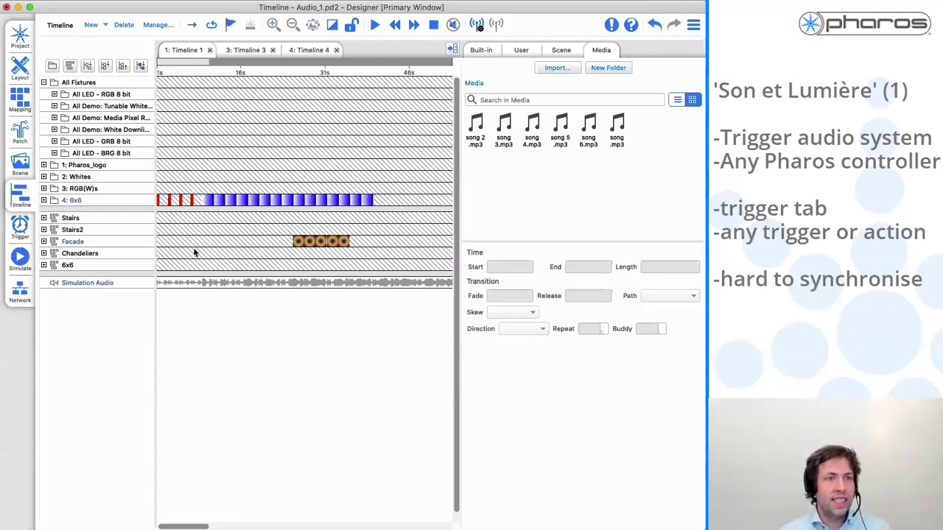
Step: Reset the time offset of Timeline 1 to 0.00
{"action": "left_click", "coordinate": [157, 24]}
{"action": "double_click", "coordinate": [174, 197]}
{"action": "type", "text": "0.00"}
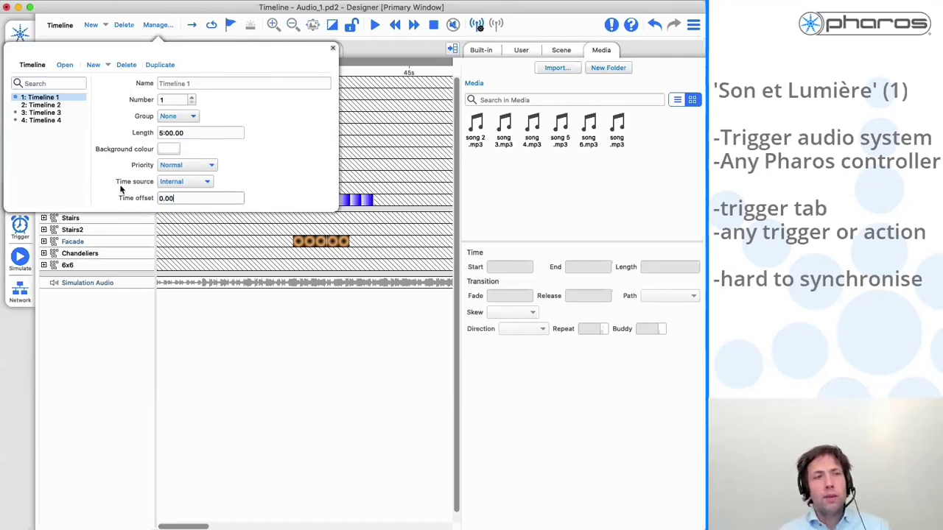
{"action": "left_click", "coordinate": [174, 231]}
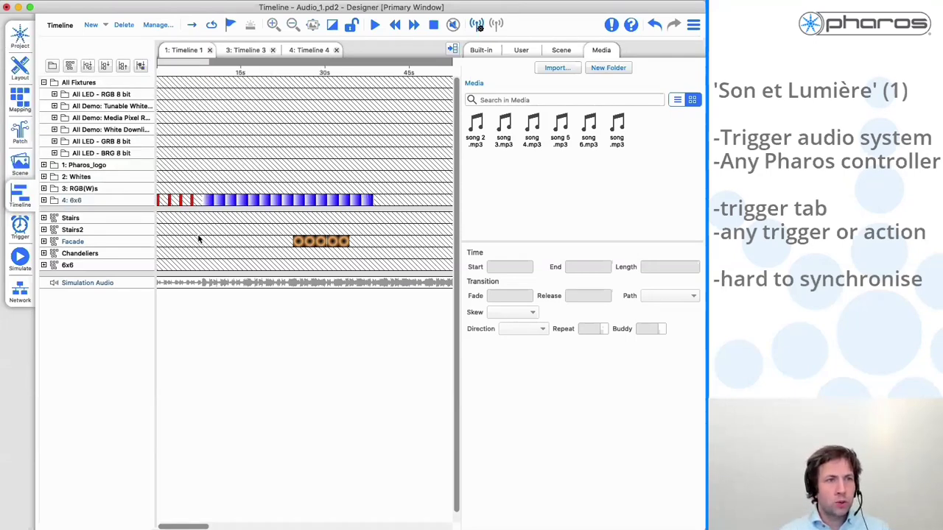
Step: In the Audio_2 project, review Timeline 1's rows and the properties of the LPC X controller
{"action": "left_click", "coordinate": [20, 229]}
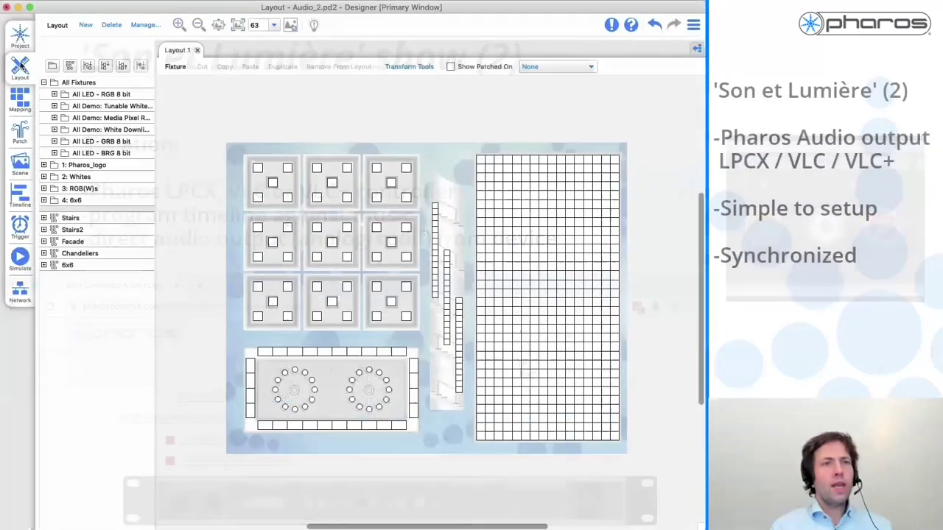
{"action": "left_click", "coordinate": [20, 196]}
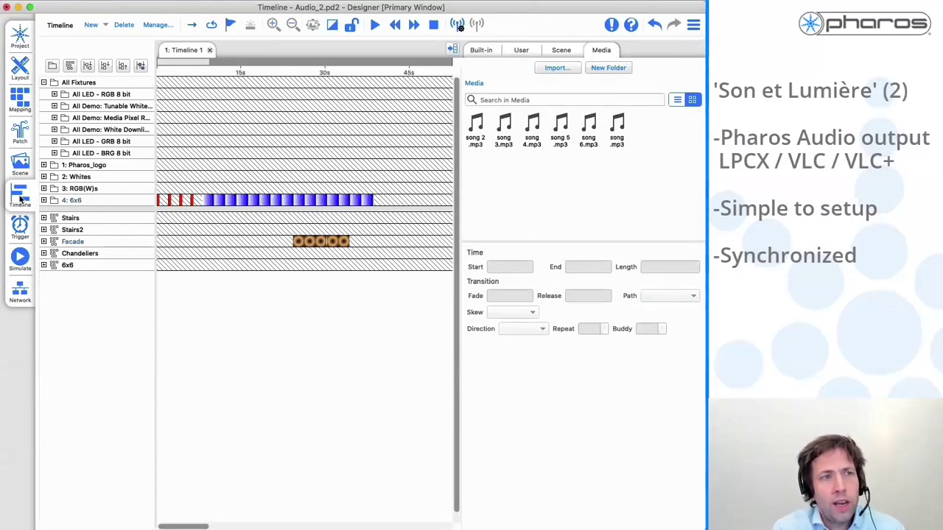
{"action": "left_click", "coordinate": [20, 292]}
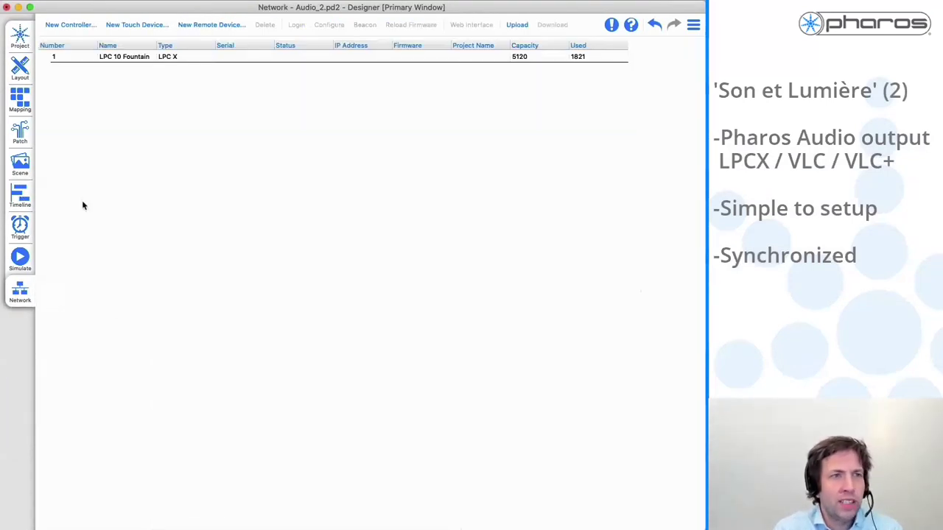
{"action": "left_click", "coordinate": [204, 59]}
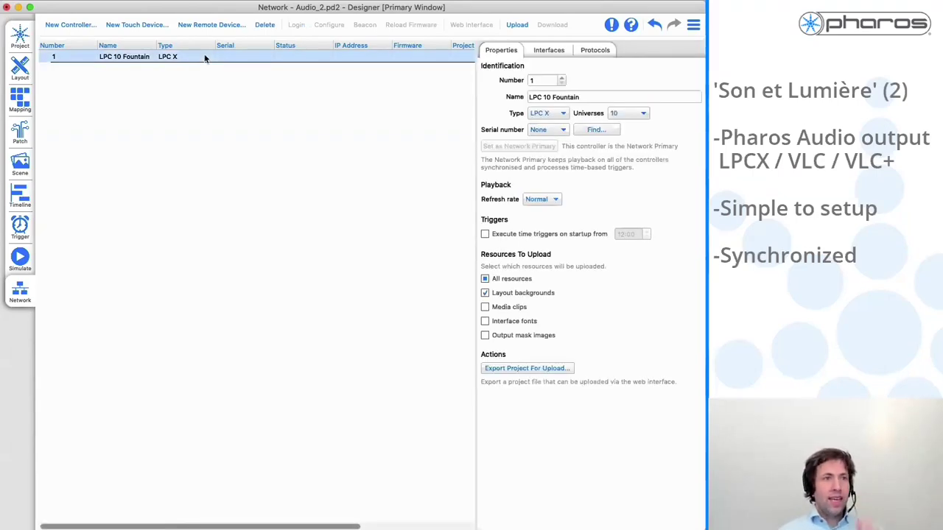
Step: Enable Timeline audio in the project features and place song.mp3 on Timeline 1's LPC 10 Fountain audio row, starting at 0.00
{"action": "left_click", "coordinate": [26, 43]}
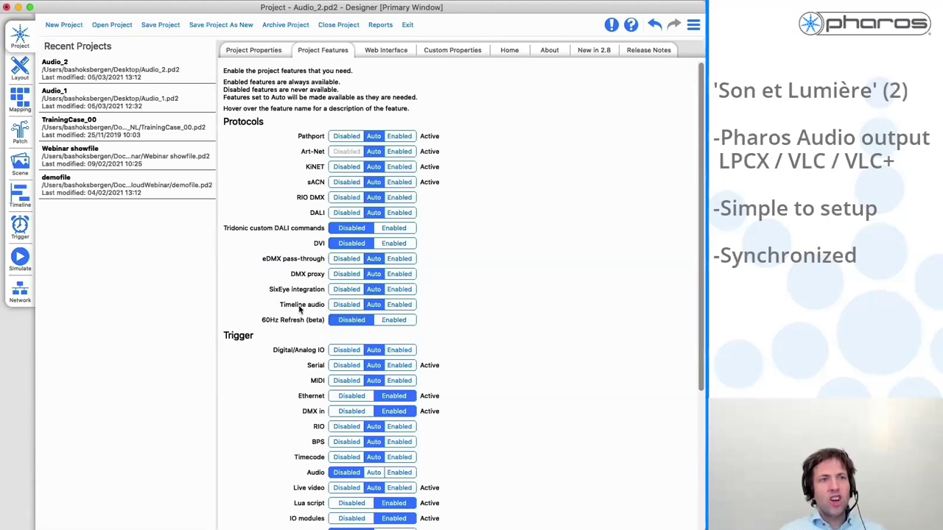
{"action": "left_click", "coordinate": [399, 305]}
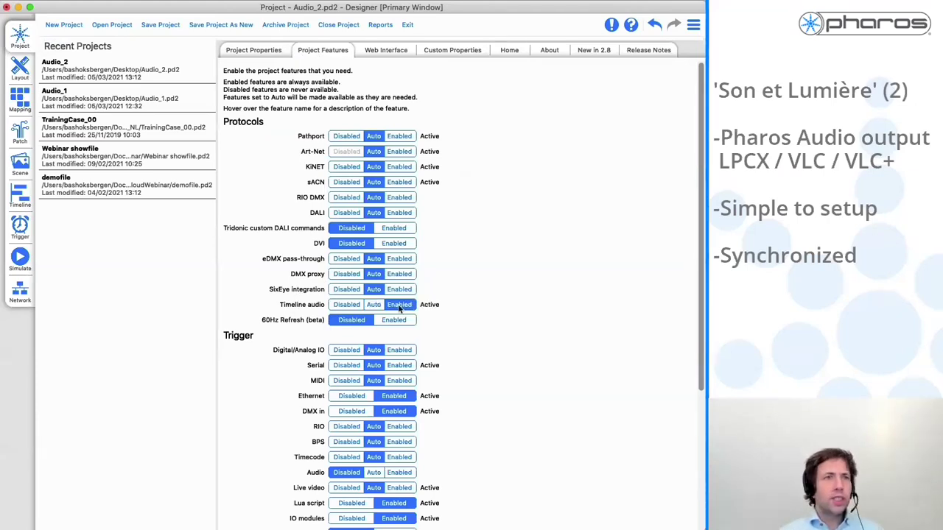
{"action": "left_click", "coordinate": [24, 205]}
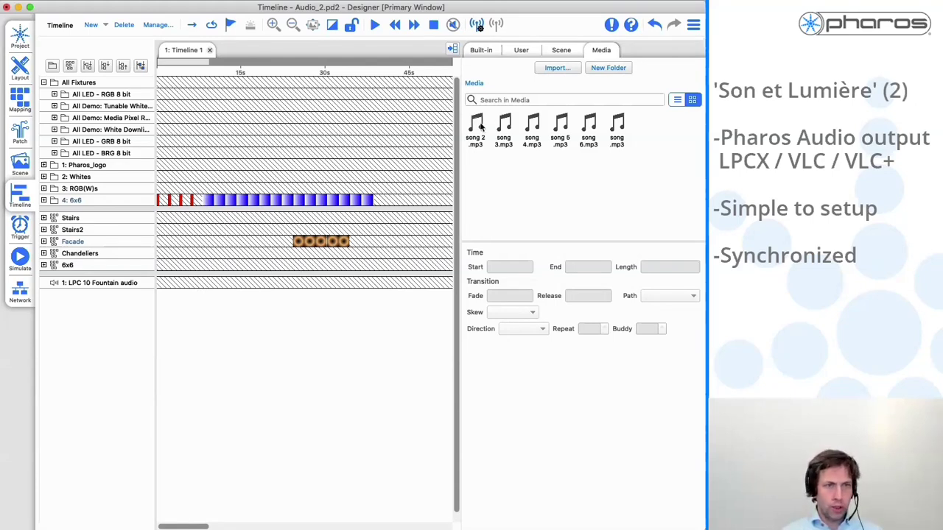
{"action": "left_click_drag", "start_coordinate": [617, 126], "coordinate": [476, 284]}
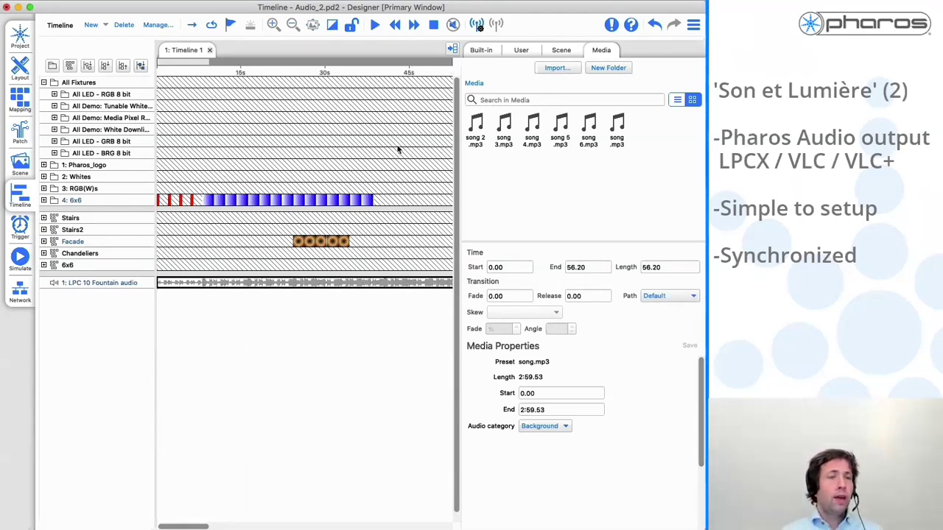
Step: Play Timeline 1 in the simulation, enable simulation audio, and stop the playback
{"action": "left_click", "coordinate": [374, 24]}
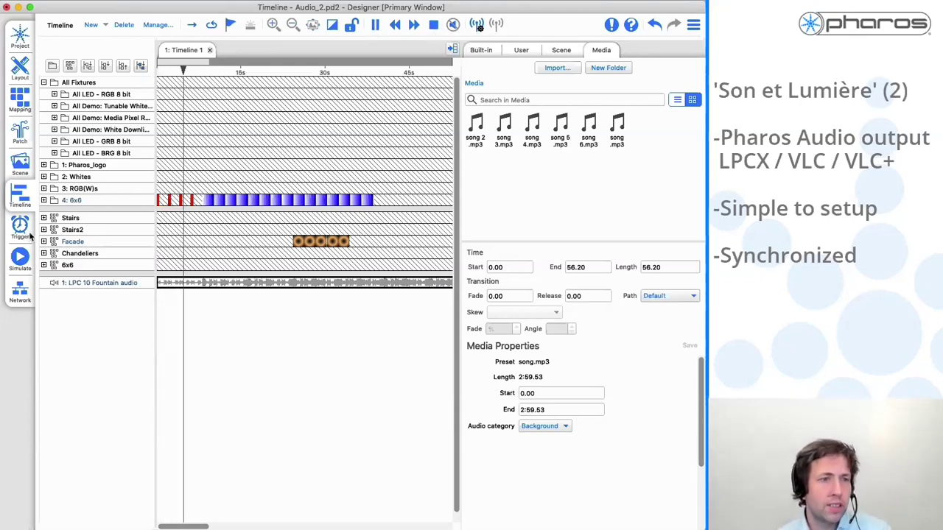
{"action": "left_click", "coordinate": [20, 257]}
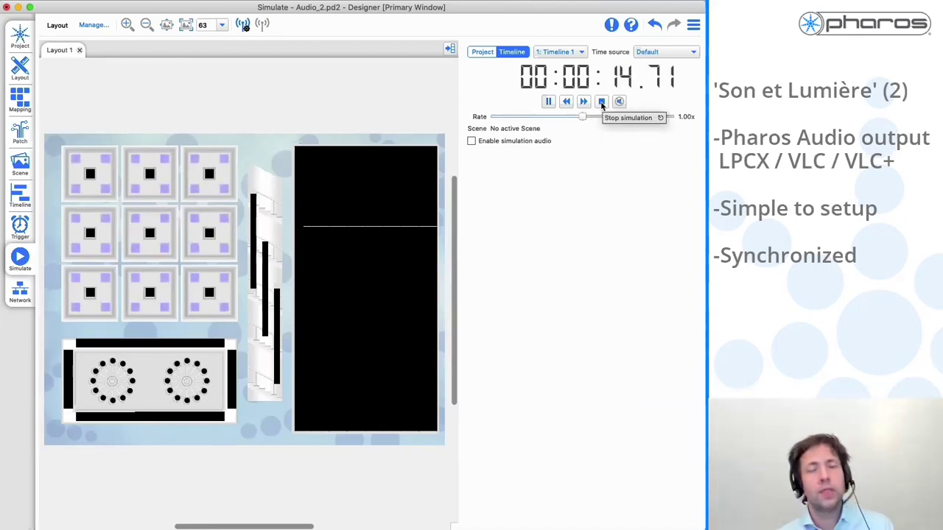
{"action": "left_click", "coordinate": [472, 141]}
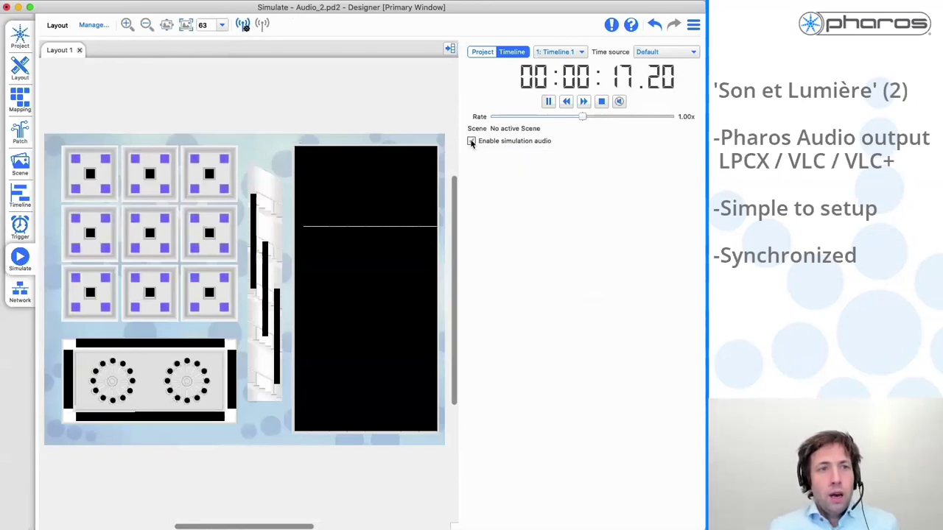
{"action": "left_click", "coordinate": [19, 196]}
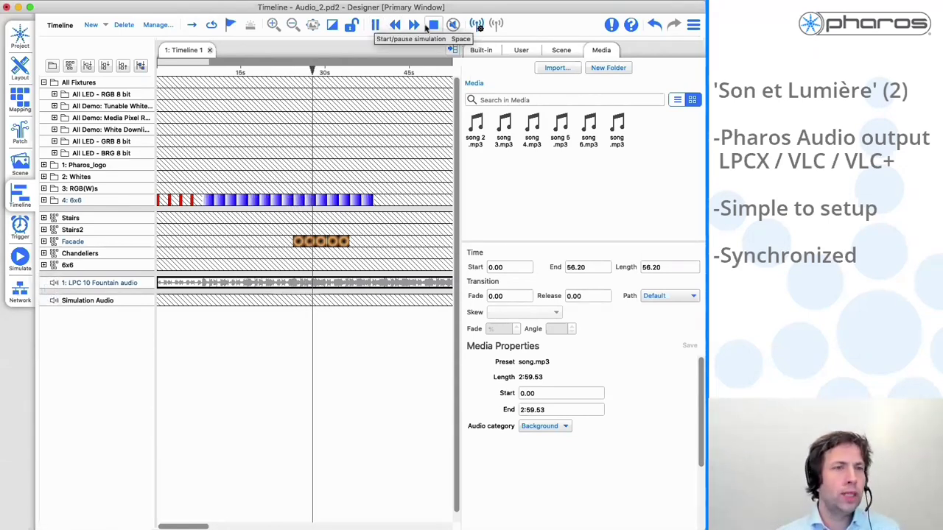
{"action": "left_click", "coordinate": [434, 25]}
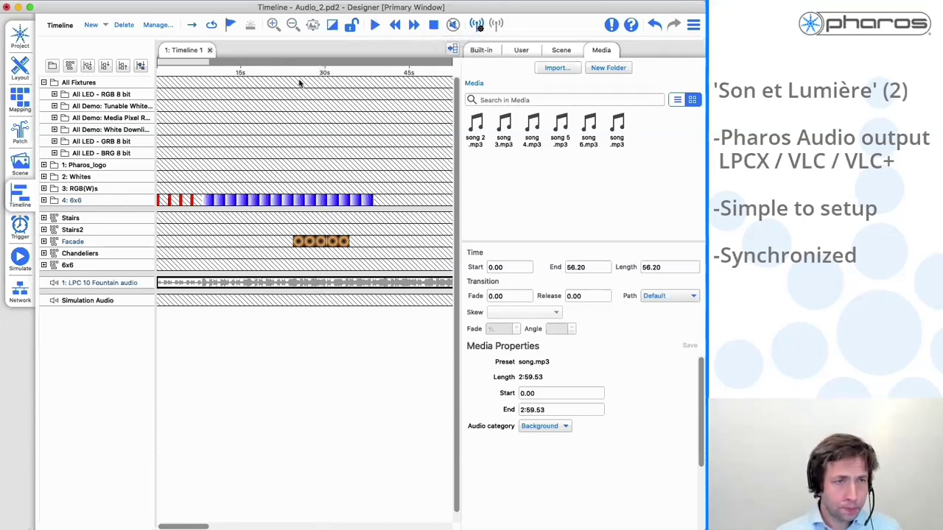
Step: Add a second LPC X controller with 10 universes and name it Facade
{"action": "left_click", "coordinate": [19, 290]}
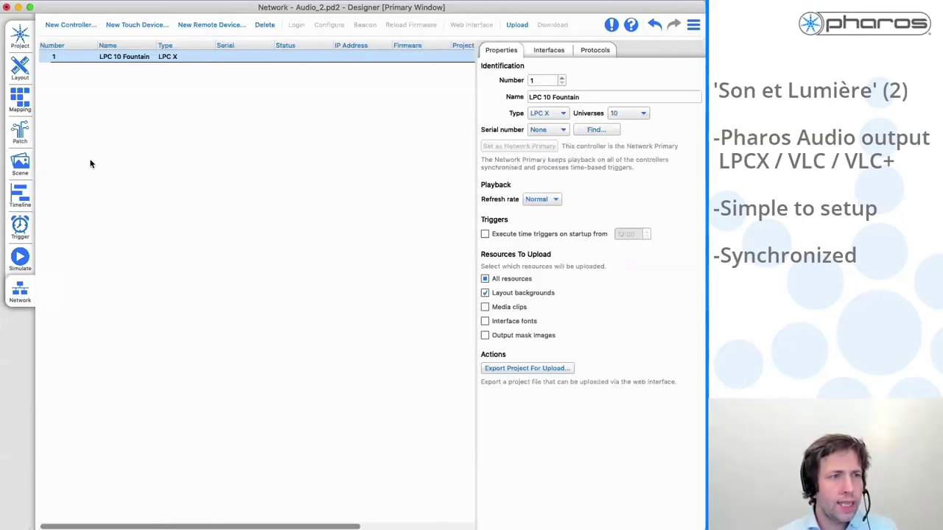
{"action": "left_click", "coordinate": [82, 26]}
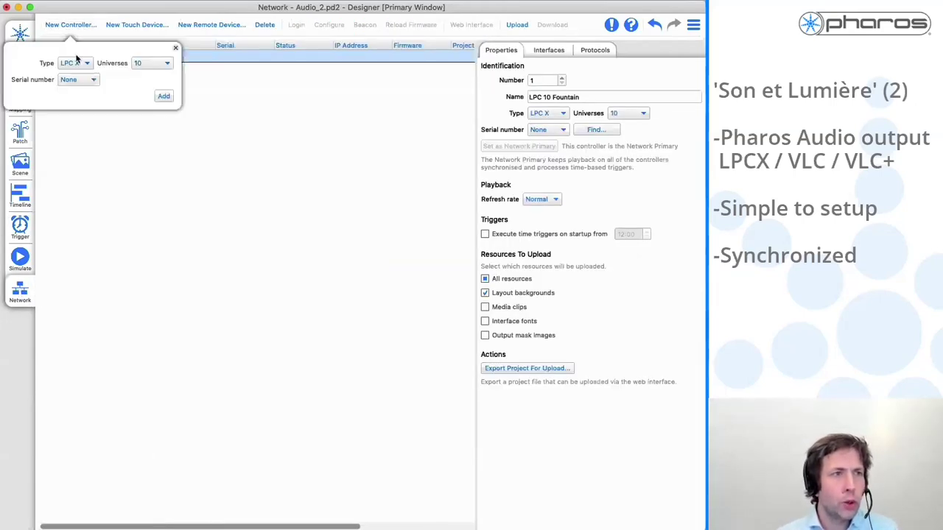
{"action": "left_click", "coordinate": [162, 98]}
{"action": "left_click", "coordinate": [564, 96]}
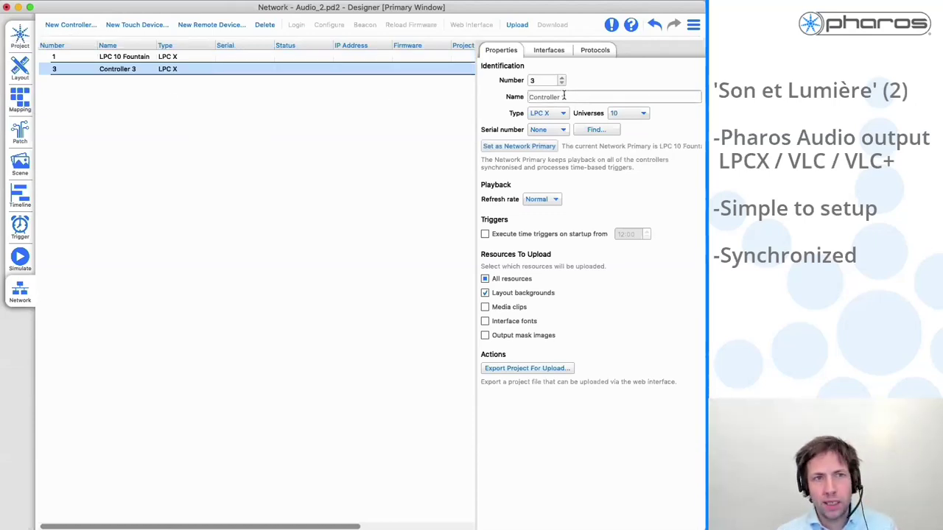
{"action": "type", "text": "Facade"}
{"action": "key", "text": "Return"}
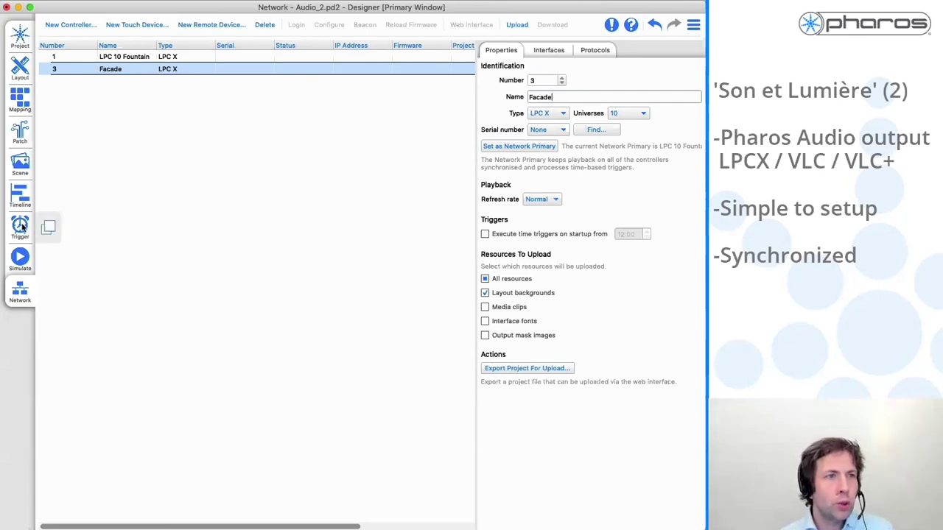
Step: Place song 6.mp3 on Timeline 1's Facade audio row, starting at 9.00
{"action": "left_click", "coordinate": [22, 197]}
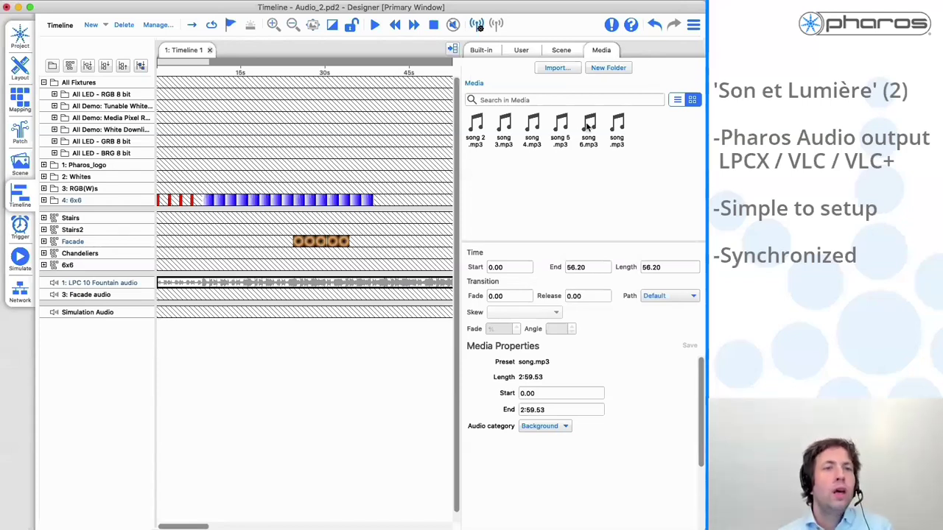
{"action": "left_click_drag", "start_coordinate": [617, 125], "coordinate": [406, 298]}
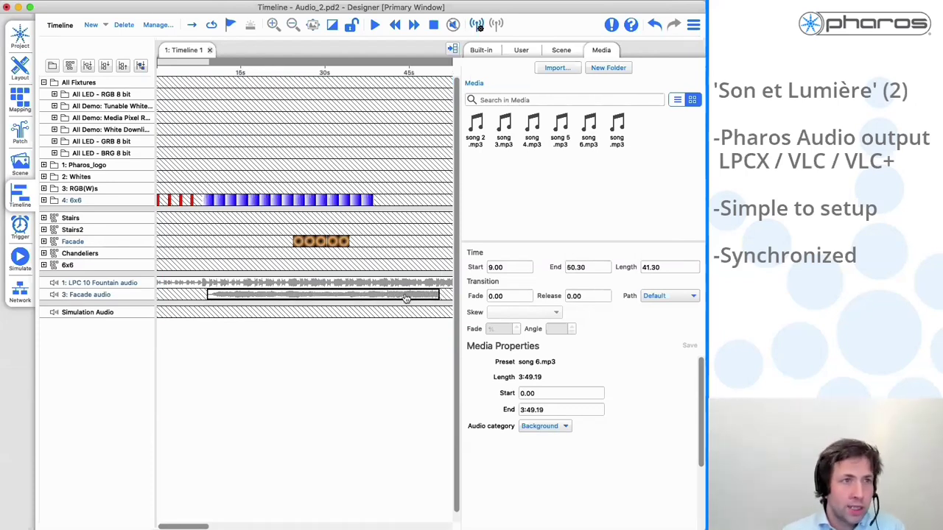
Step: Try song.mp3 on the Facade audio row of a new timeline, starting at 0.00, and delete that timeline
{"action": "left_click", "coordinate": [91, 25]}
{"action": "right_click", "coordinate": [182, 295]}
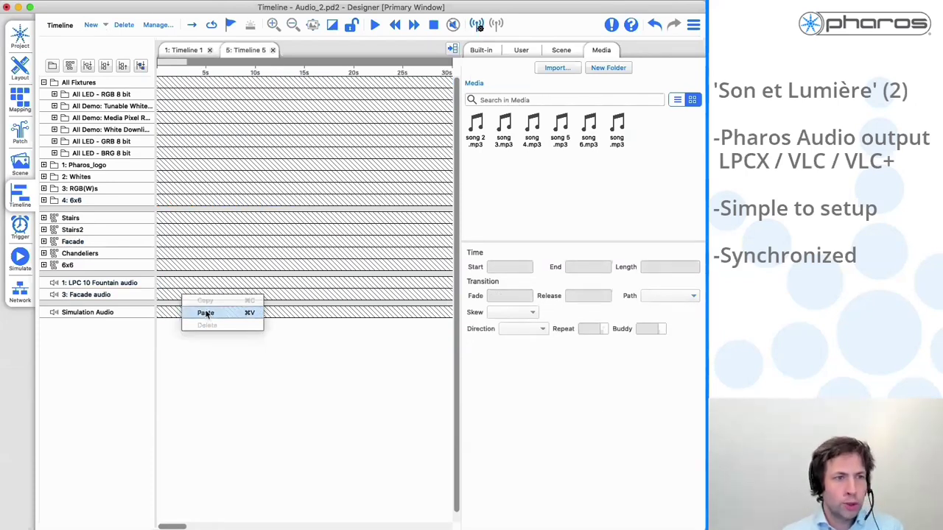
{"action": "left_click", "coordinate": [205, 313]}
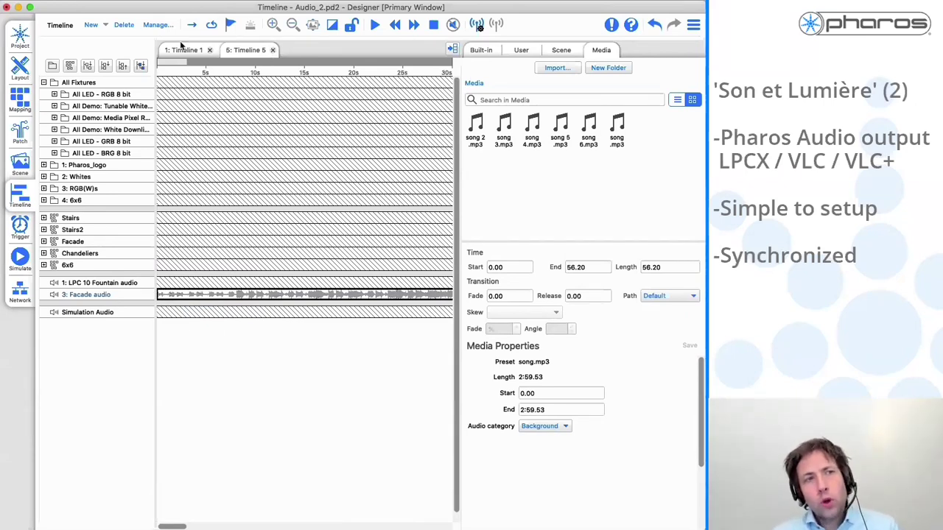
{"action": "left_click", "coordinate": [124, 24]}
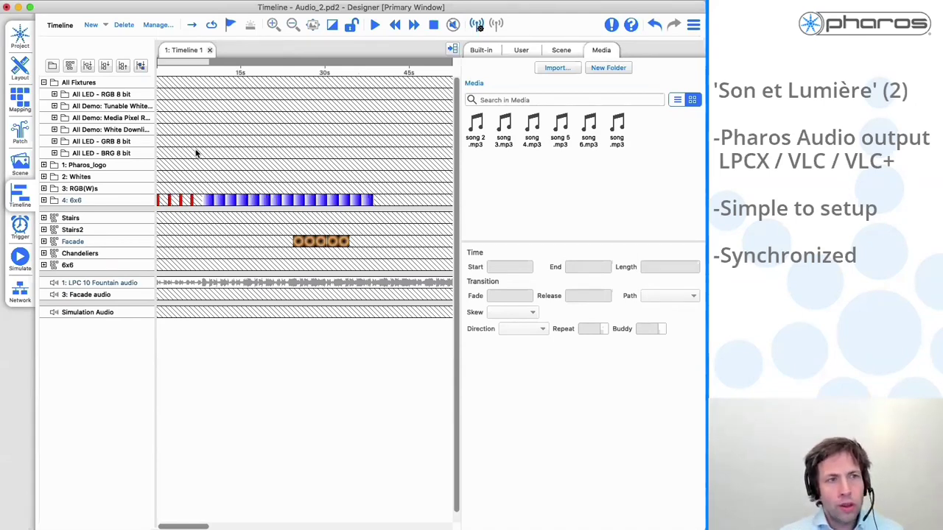
Step: Create a Soft trigger with a Start Timeline action for Timeline 1
{"action": "left_click", "coordinate": [27, 228]}
{"action": "left_click", "coordinate": [88, 24]}
{"action": "left_click", "coordinate": [76, 91]}
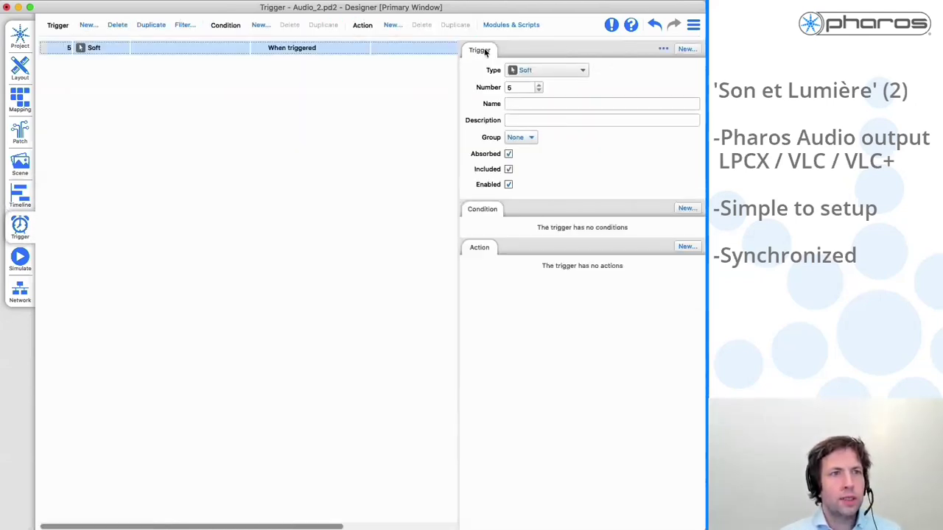
{"action": "left_click", "coordinate": [684, 247]}
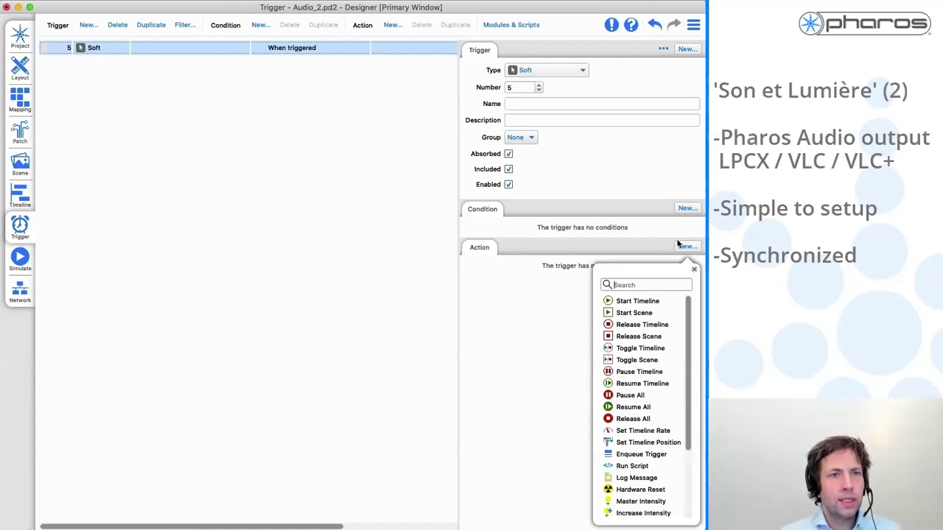
{"action": "left_click", "coordinate": [636, 301]}
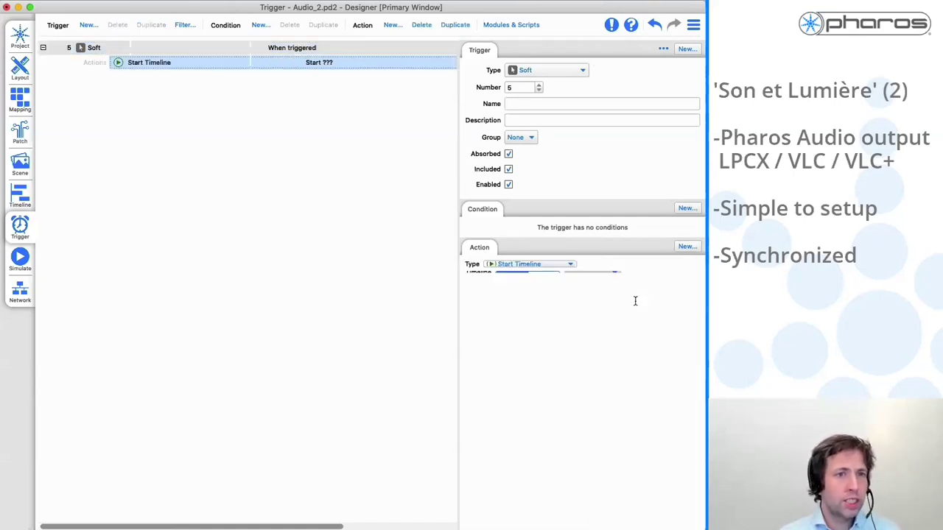
{"action": "left_click", "coordinate": [590, 286]}
{"action": "left_click", "coordinate": [593, 286]}
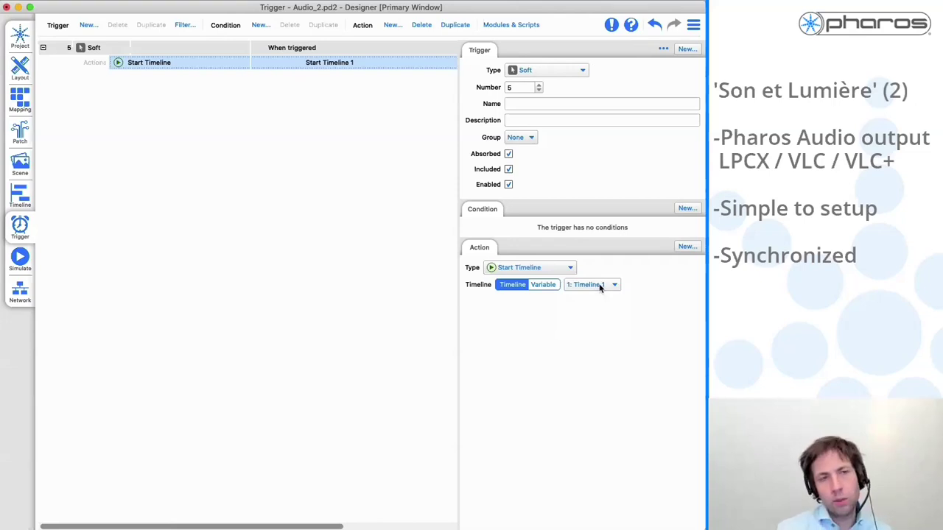
Step: Add a second Soft trigger with a Set Volume action, trying a 2% level and switching the level source to variable 1
{"action": "left_click", "coordinate": [86, 25]}
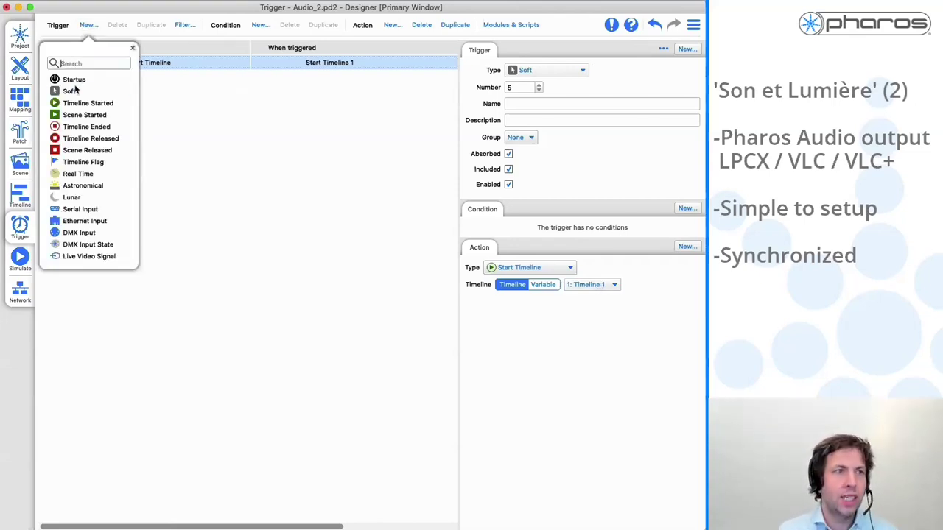
{"action": "left_click", "coordinate": [75, 92]}
{"action": "left_click", "coordinate": [391, 25]}
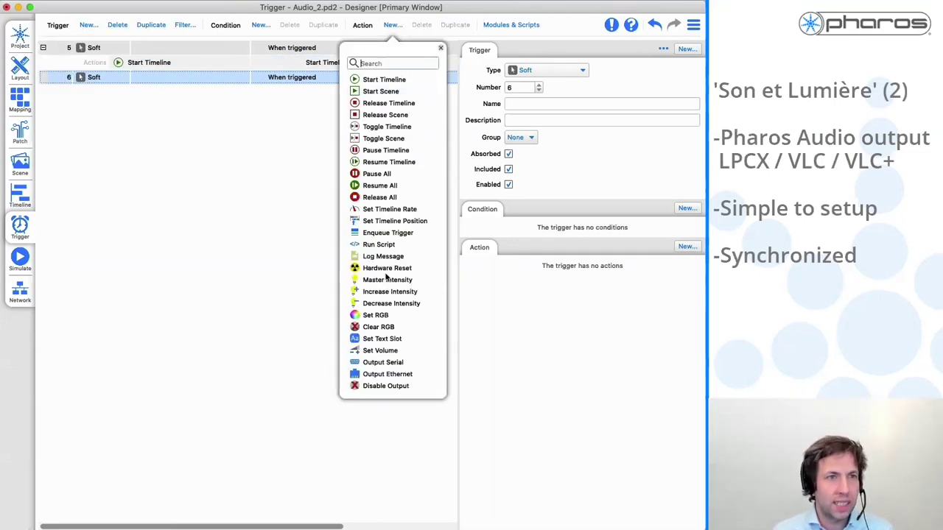
{"action": "left_click", "coordinate": [398, 350]}
{"action": "left_click", "coordinate": [500, 287]}
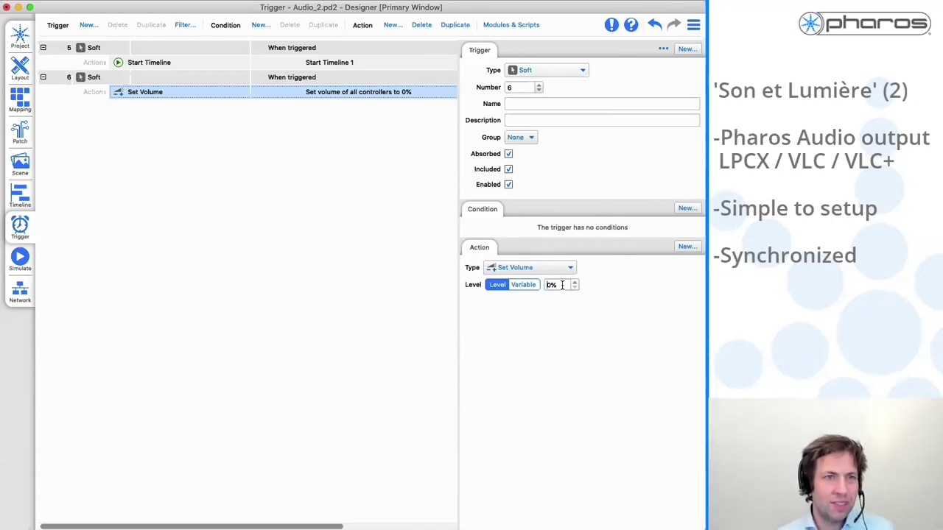
{"action": "type", "text": "2"}
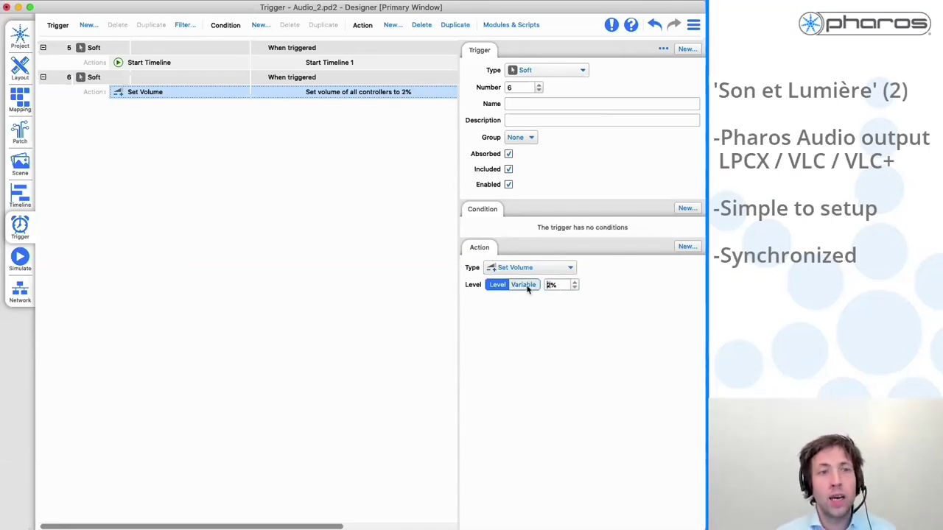
{"action": "left_click", "coordinate": [524, 285]}
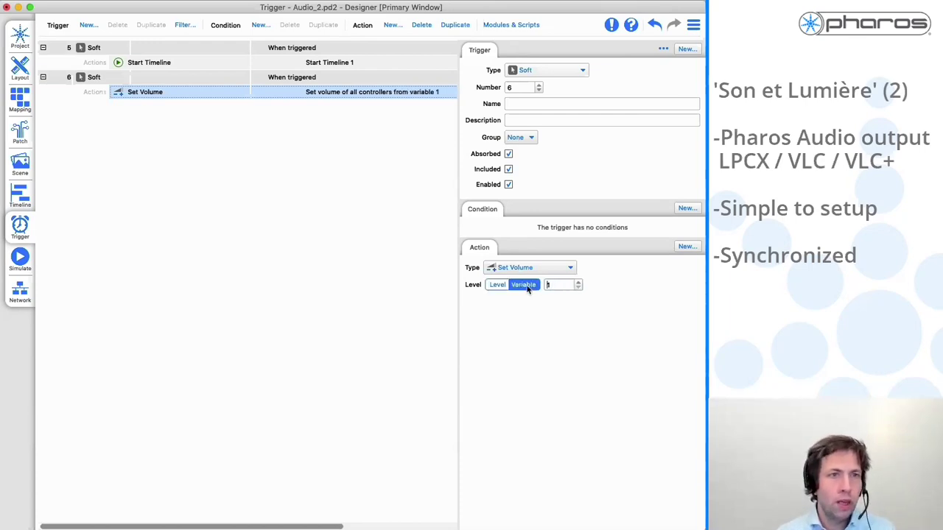
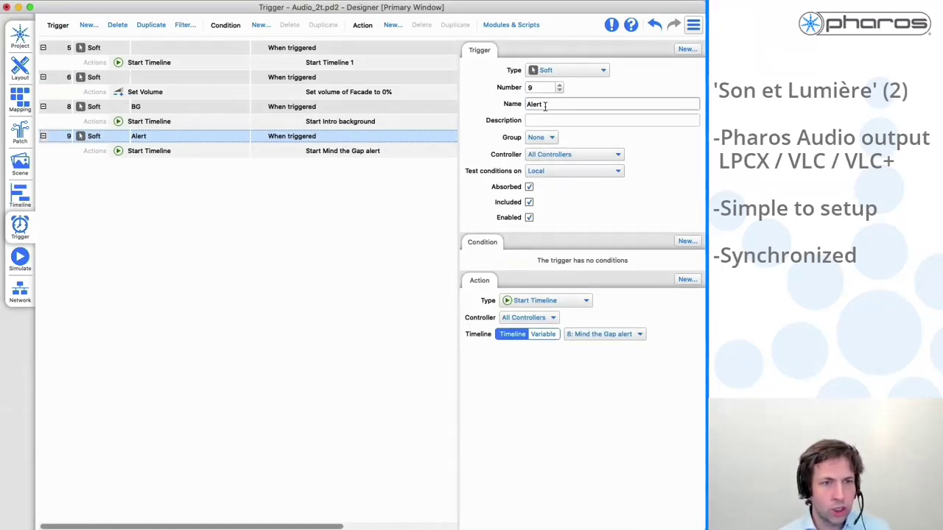
Step: Simulate the whole Audio_2t project, fire the BG trigger and the Alert trigger over it, and stop the simulation
{"action": "left_click", "coordinate": [22, 265]}
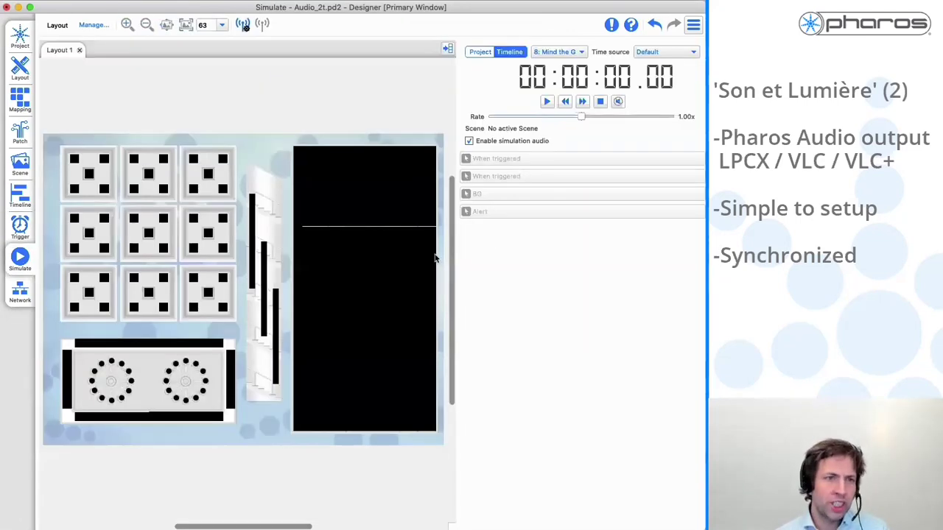
{"action": "left_click", "coordinate": [480, 52]}
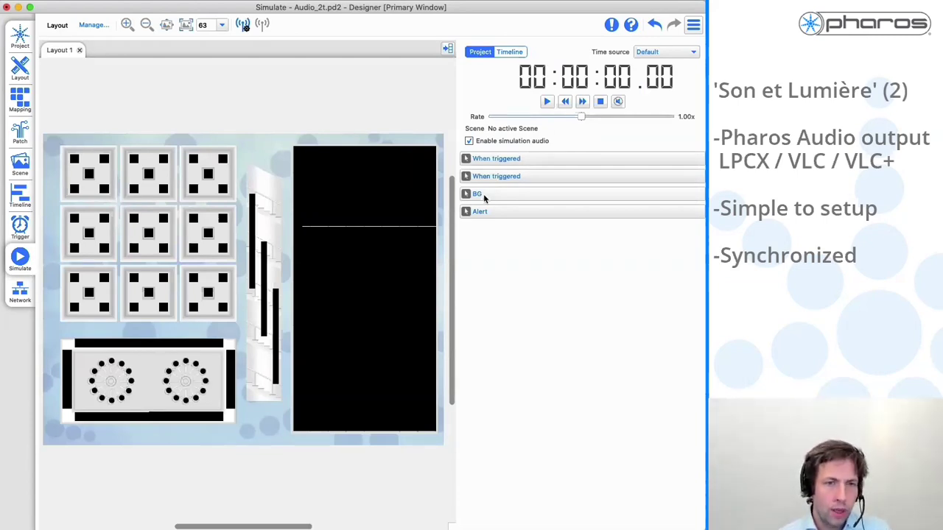
{"action": "double_click", "coordinate": [478, 194]}
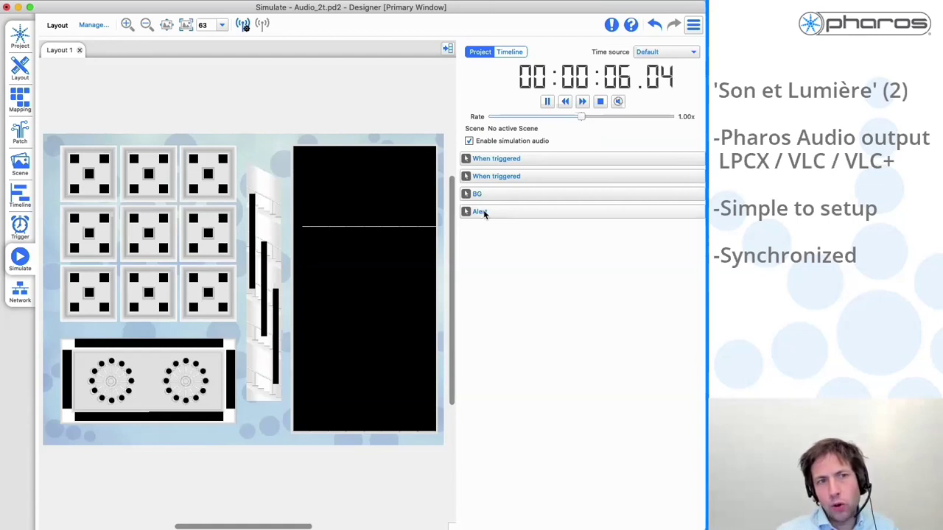
{"action": "double_click", "coordinate": [480, 212]}
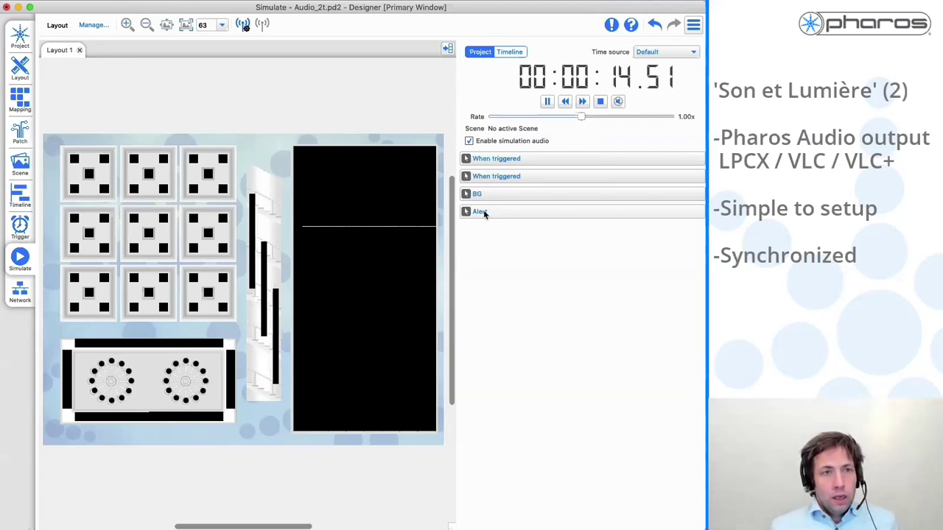
{"action": "left_click", "coordinate": [599, 101]}
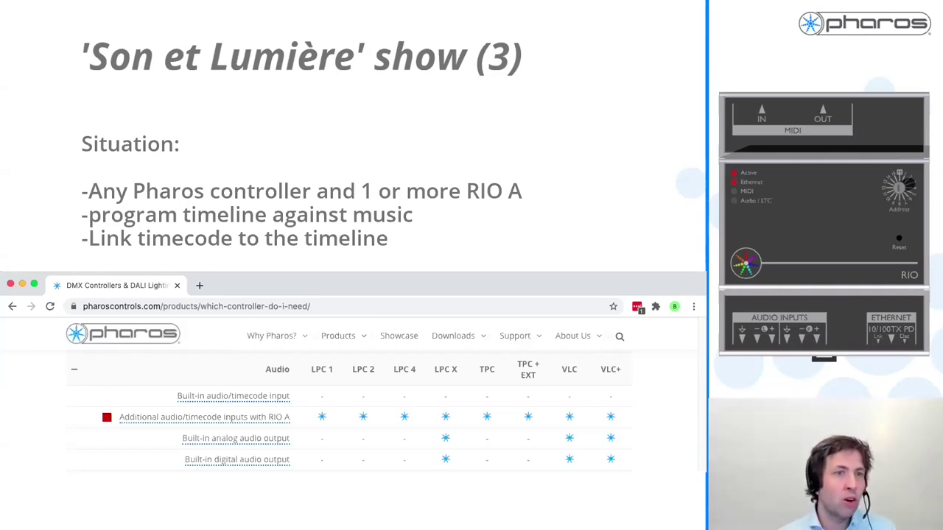
{"action": "key", "text": "Right"}
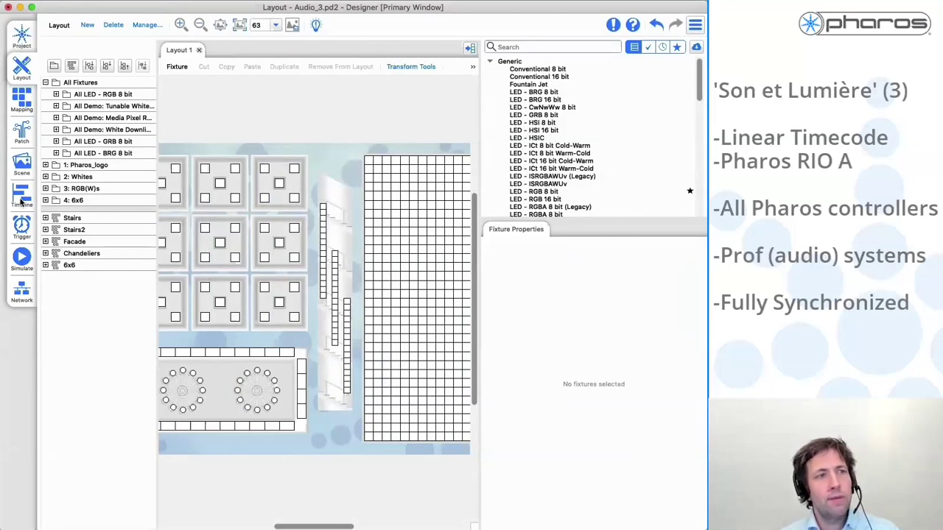
Step: In the Audio_3 project, add RIO A remote device number 1 to Controller 1 and set its mode to Timecode
{"action": "left_click", "coordinate": [23, 197]}
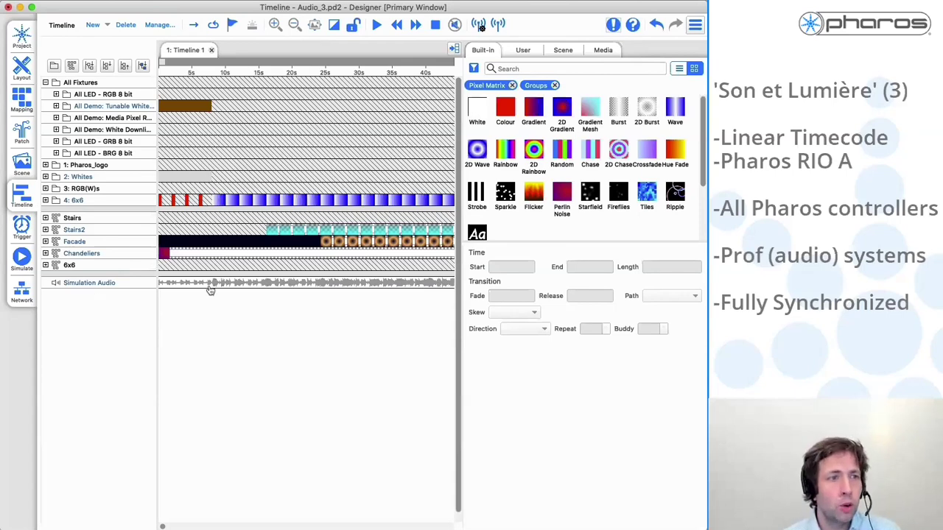
{"action": "left_click", "coordinate": [21, 294]}
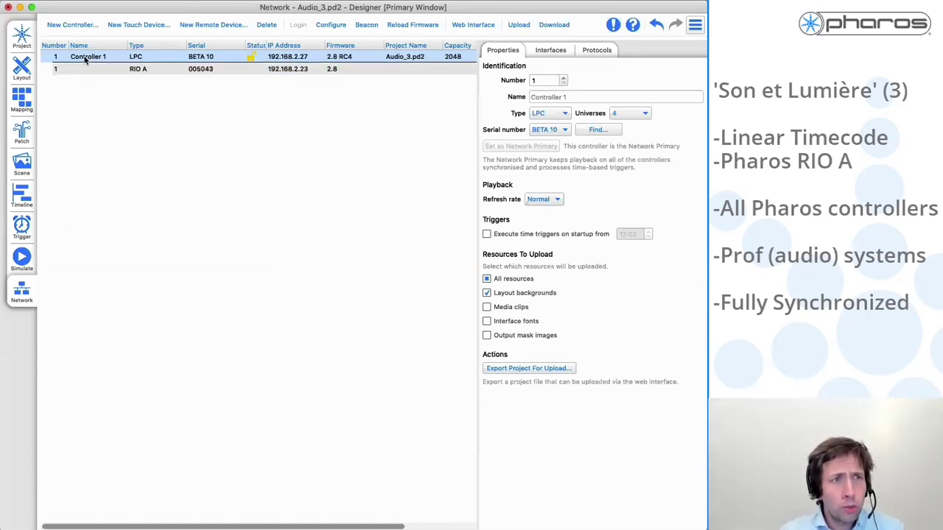
{"action": "left_click", "coordinate": [209, 25]}
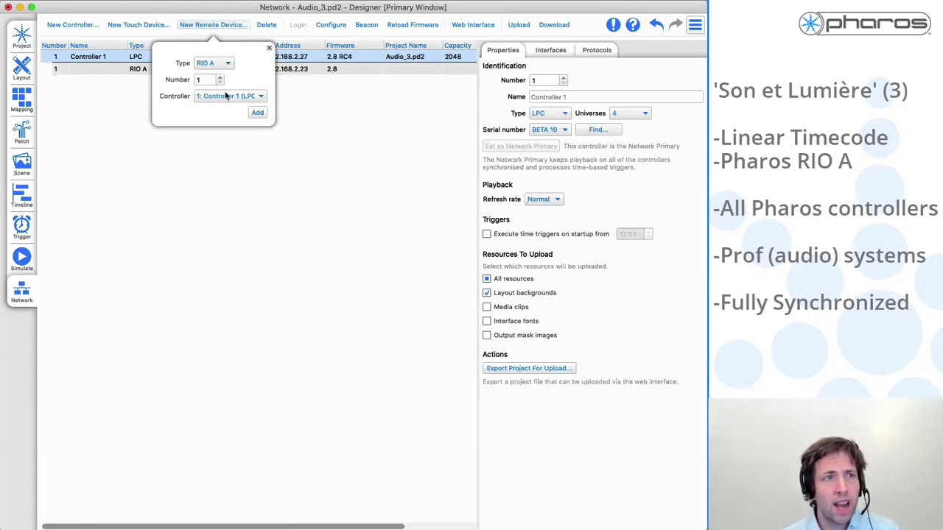
{"action": "left_click", "coordinate": [257, 112]}
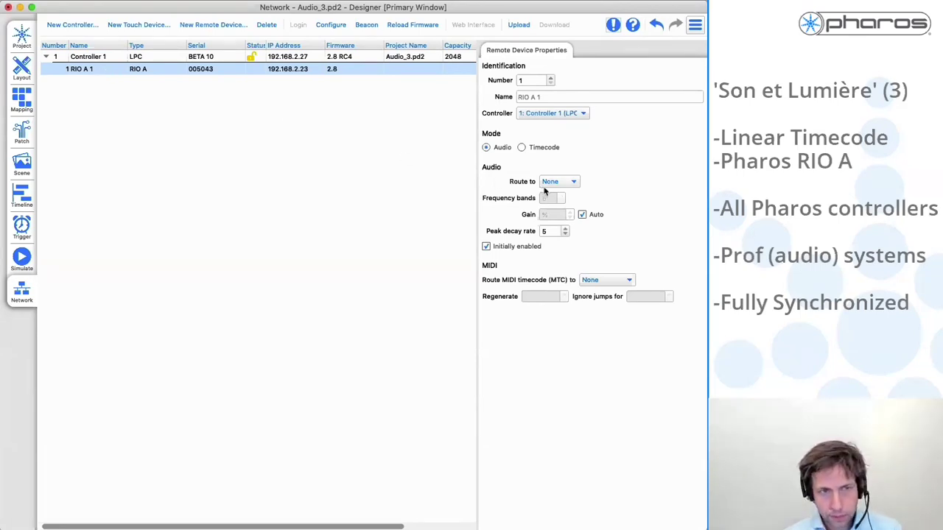
{"action": "left_click", "coordinate": [548, 150]}
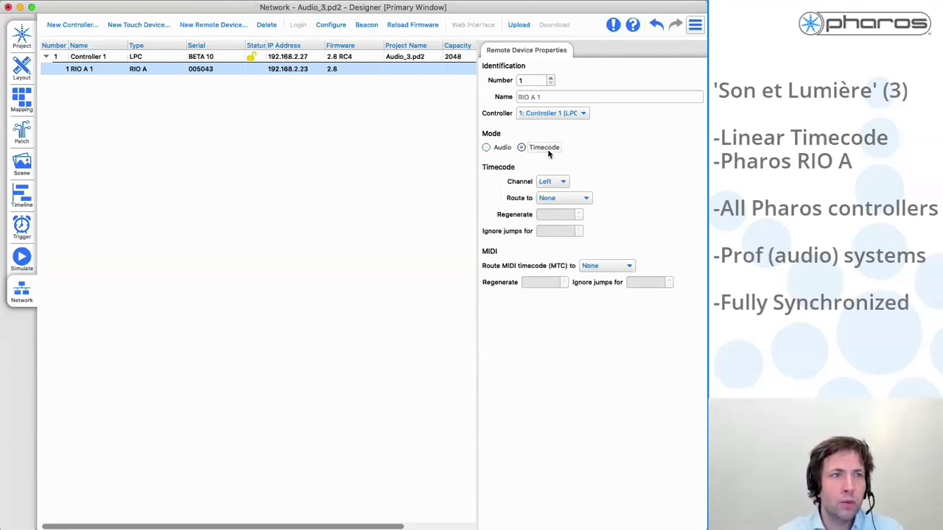
Step: Route the RIO A's left-channel timecode to Timecode 1 with 0 regenerate frames, and upload the project to the controller
{"action": "left_click", "coordinate": [555, 197]}
{"action": "left_click", "coordinate": [565, 211]}
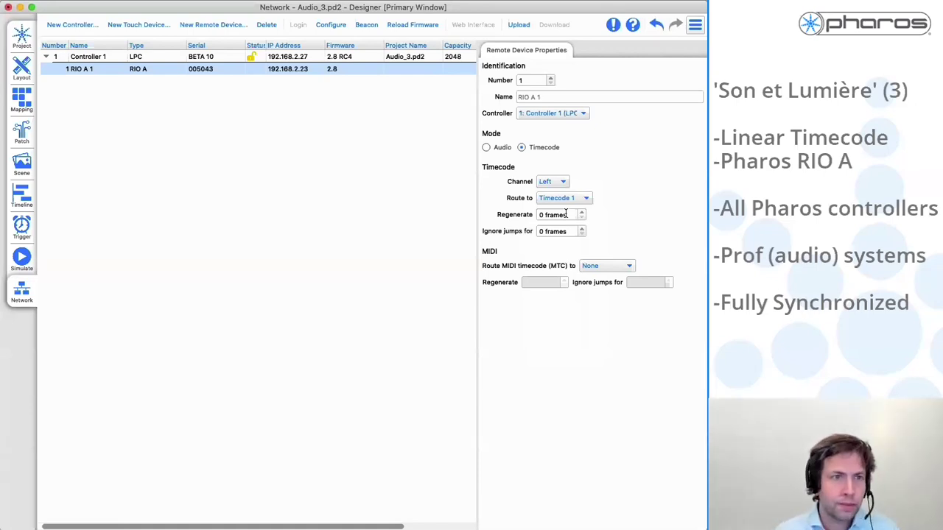
{"action": "left_click", "coordinate": [582, 212]}
{"action": "left_click", "coordinate": [582, 212]}
{"action": "left_click", "coordinate": [582, 217]}
{"action": "left_click", "coordinate": [583, 218]}
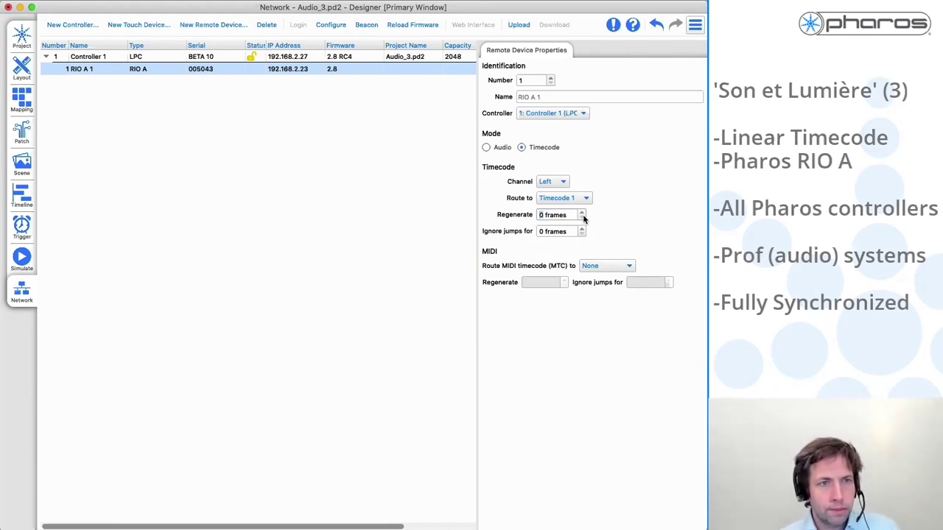
{"action": "left_click", "coordinate": [519, 25]}
{"action": "left_click", "coordinate": [468, 411]}
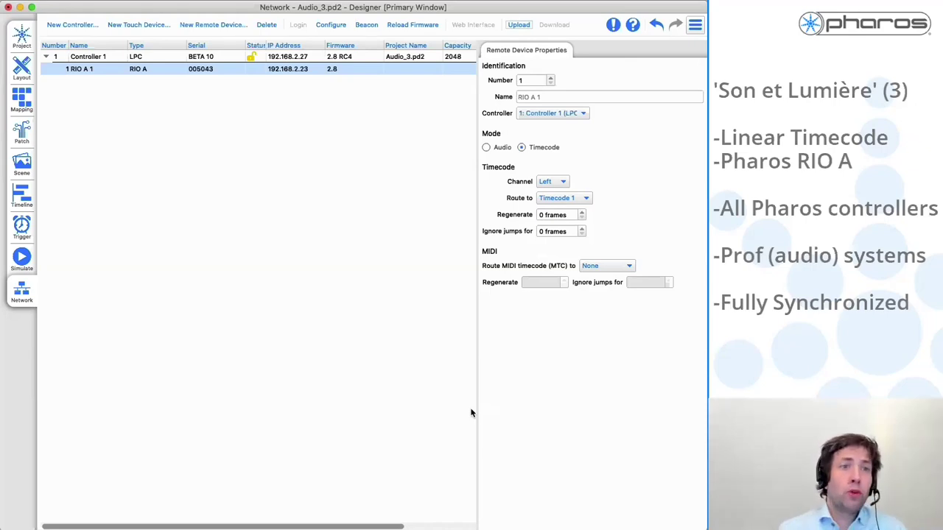
Step: Check the incoming timecode on Timecode Bus 1 in the Timecode Viewer and close the viewer
{"action": "left_click", "coordinate": [695, 25]}
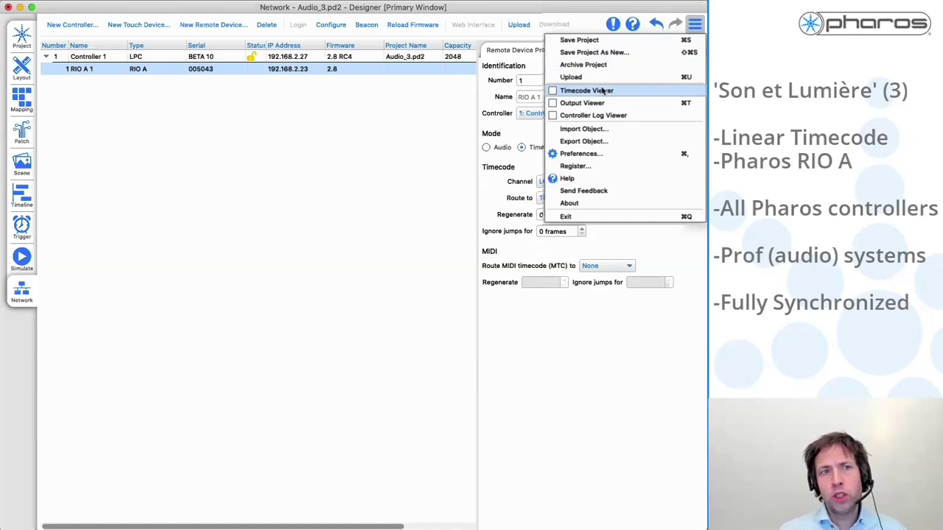
{"action": "left_click", "coordinate": [604, 90]}
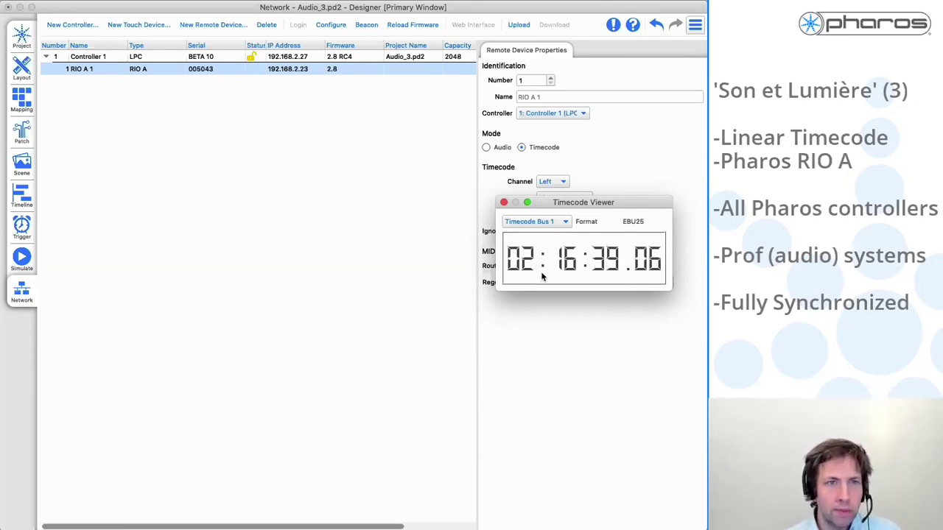
{"action": "left_click", "coordinate": [503, 203]}
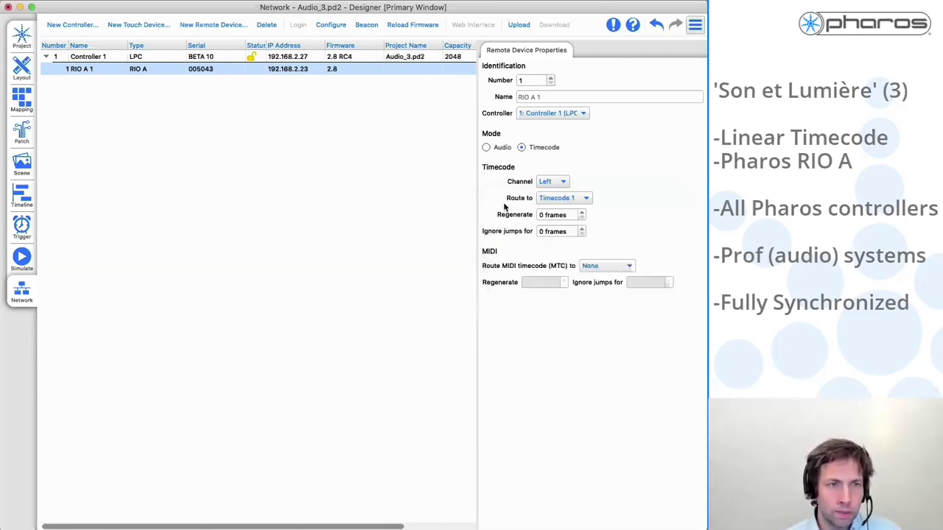
Step: Set the time source of Timeline 1 to Timecode 1
{"action": "left_click", "coordinate": [20, 200]}
{"action": "left_click", "coordinate": [160, 24]}
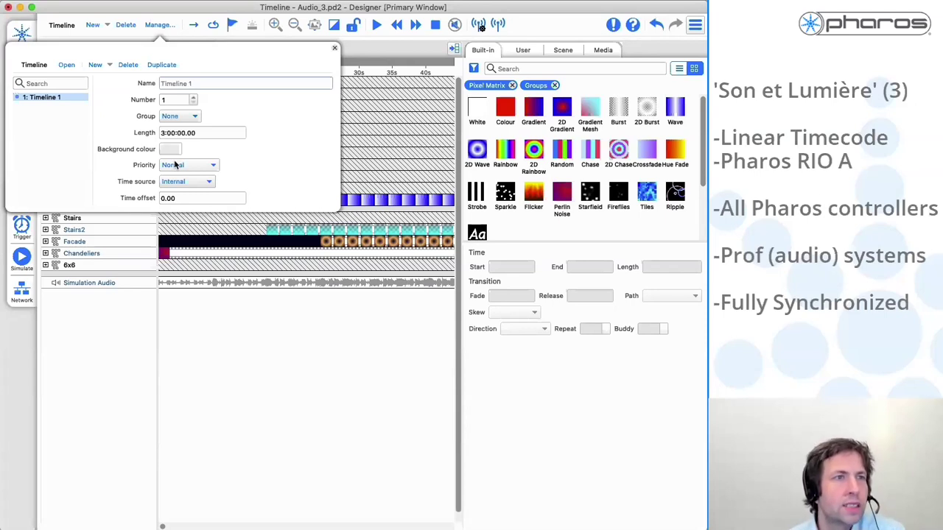
{"action": "left_click", "coordinate": [184, 182]}
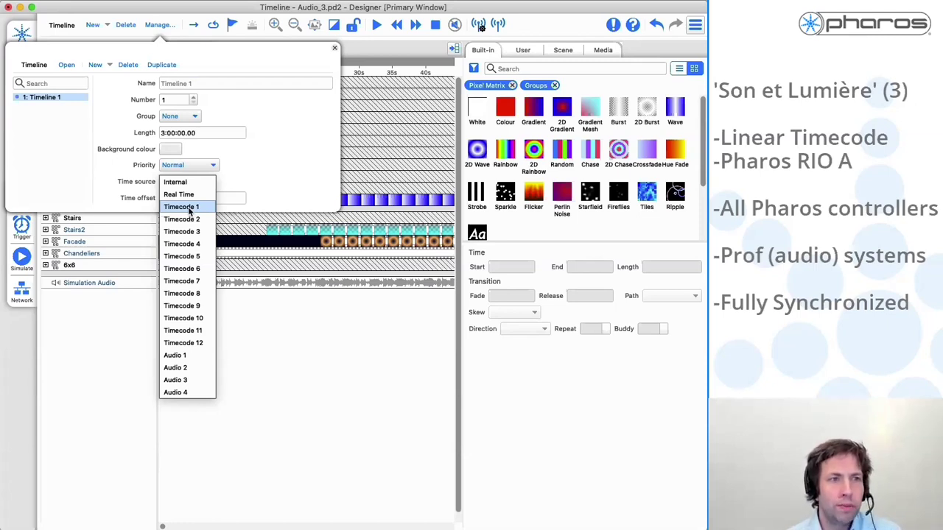
{"action": "left_click", "coordinate": [189, 208]}
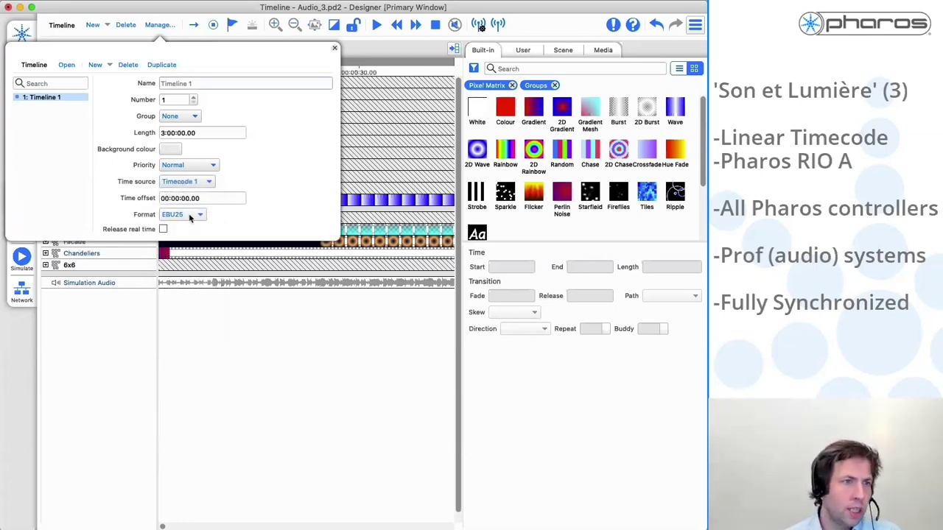
{"action": "left_click", "coordinate": [365, 168]}
Step: Create a Startup trigger with a Start Timeline action for Timeline 1
{"action": "left_click", "coordinate": [22, 227]}
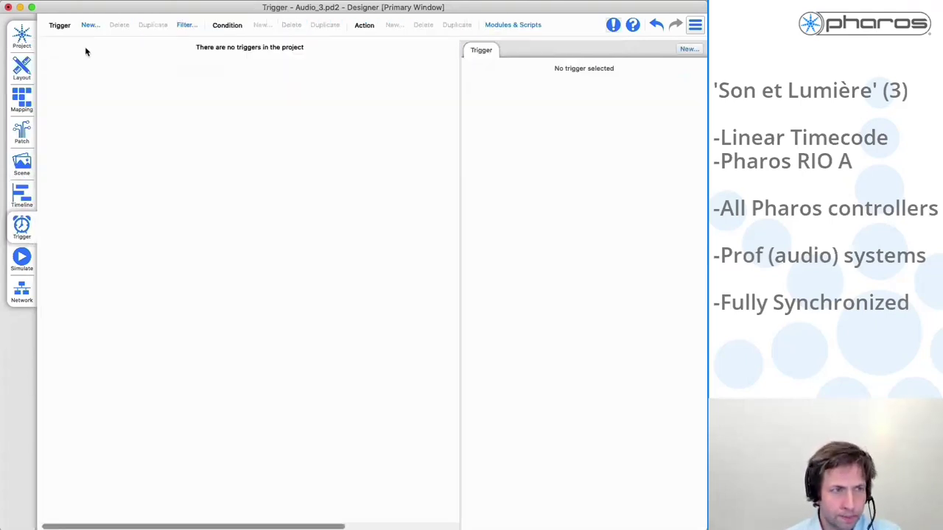
{"action": "left_click", "coordinate": [90, 25]}
{"action": "left_click", "coordinate": [77, 80]}
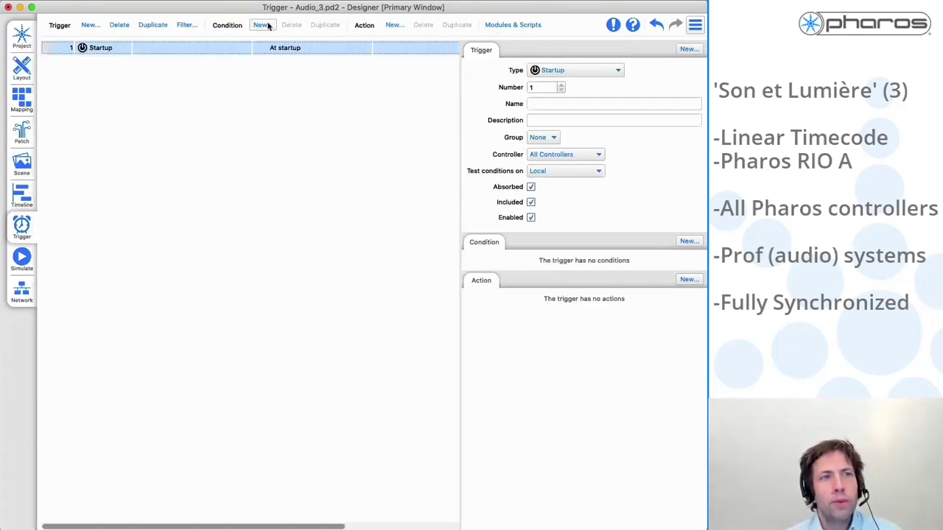
{"action": "left_click", "coordinate": [394, 24]}
{"action": "left_click", "coordinate": [372, 77]}
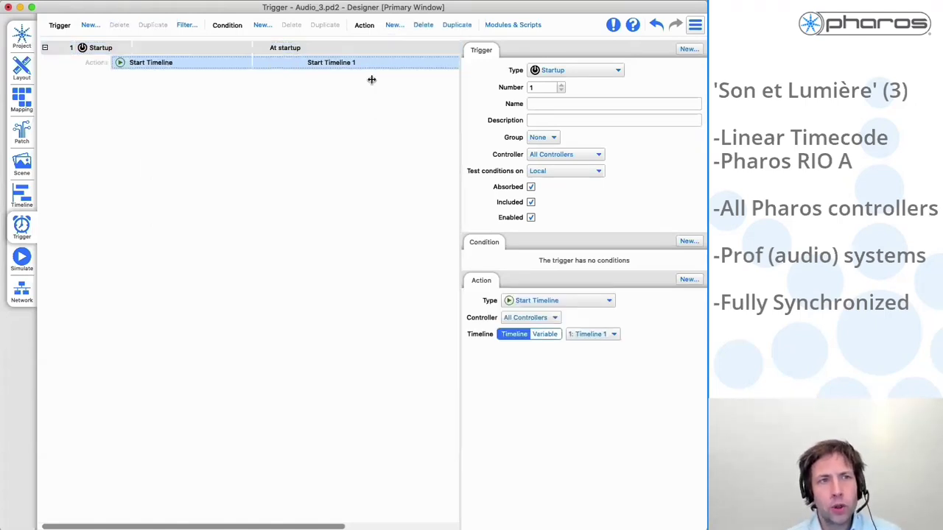
Step: Upload the Audio_3 project with its timecode timeline and Startup trigger to the controller
{"action": "left_click", "coordinate": [30, 289]}
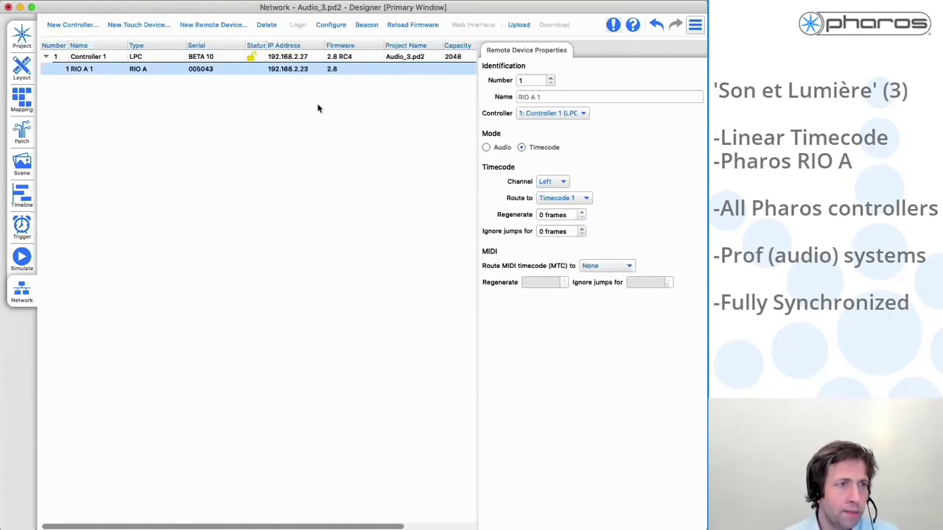
{"action": "left_click", "coordinate": [518, 25]}
{"action": "left_click", "coordinate": [479, 411]}
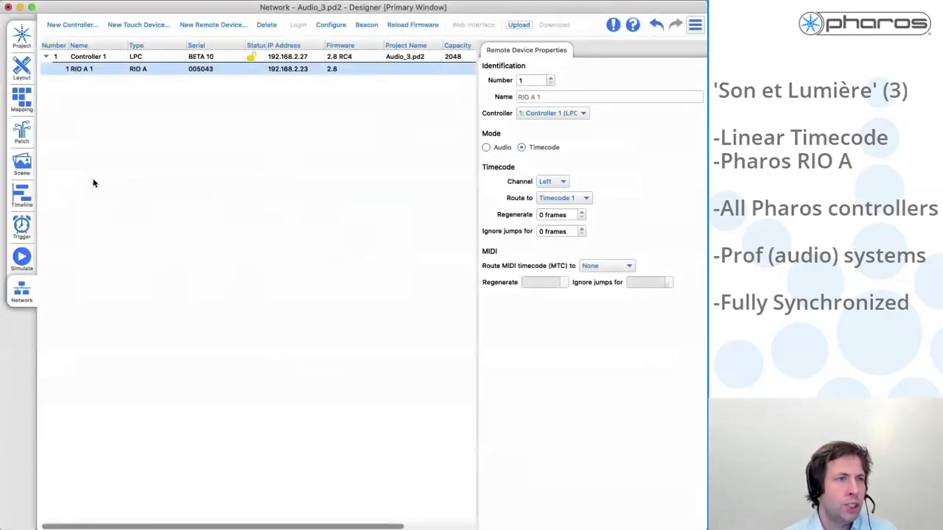
Step: Set the time offset of Timeline 1 to 2 hours, 16 minutes and 15 seconds (02:16:15.00)
{"action": "left_click", "coordinate": [22, 195]}
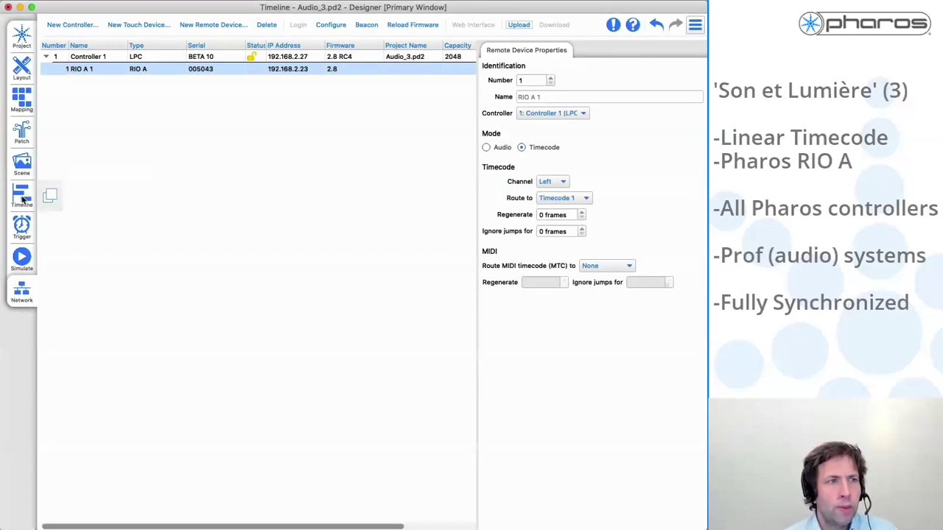
{"action": "left_click", "coordinate": [155, 25]}
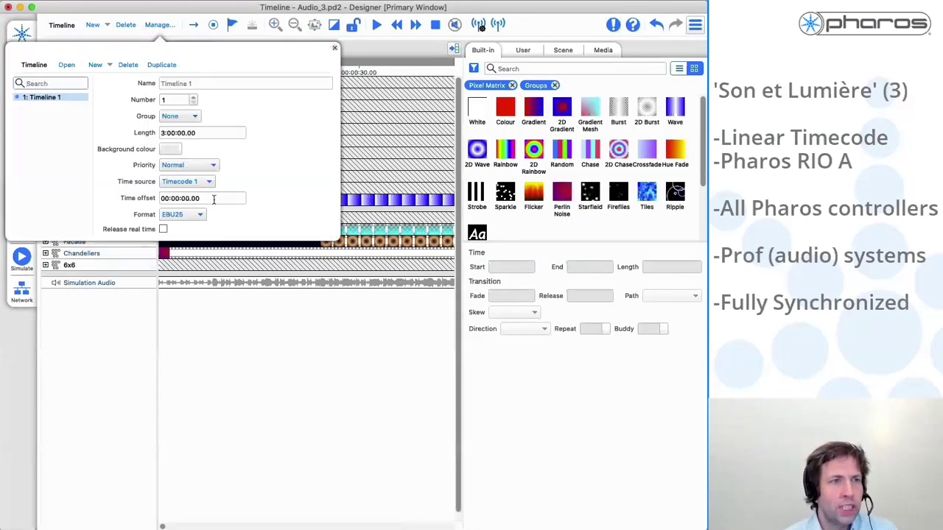
{"action": "left_click", "coordinate": [213, 198]}
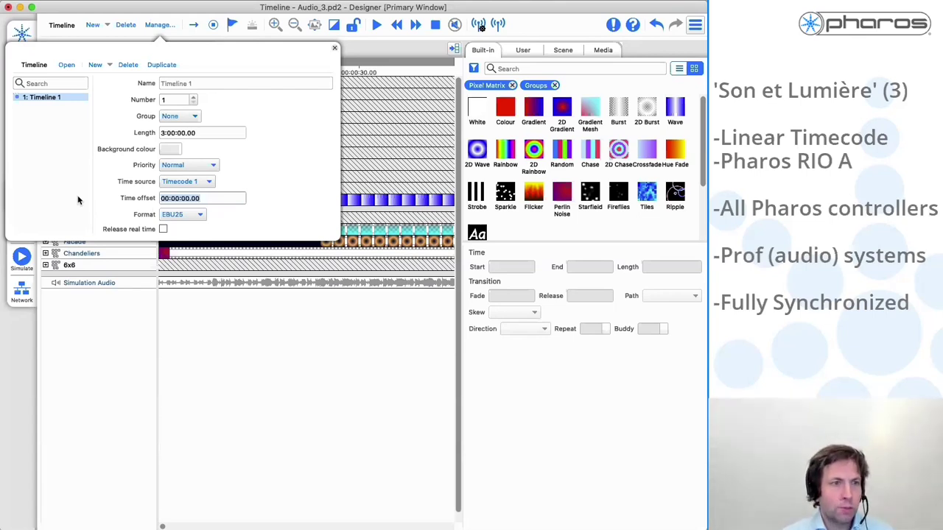
{"action": "type", "text": "2h16m15s"}
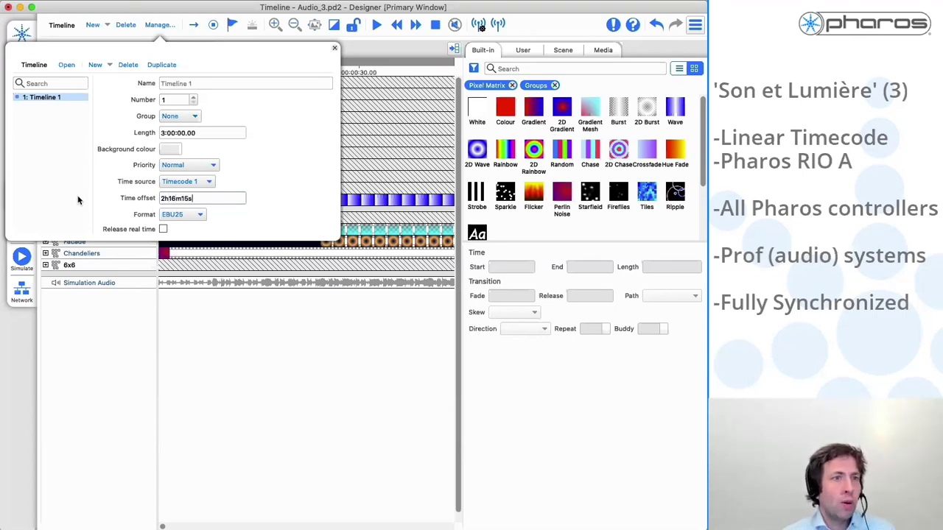
{"action": "key", "text": "Return"}
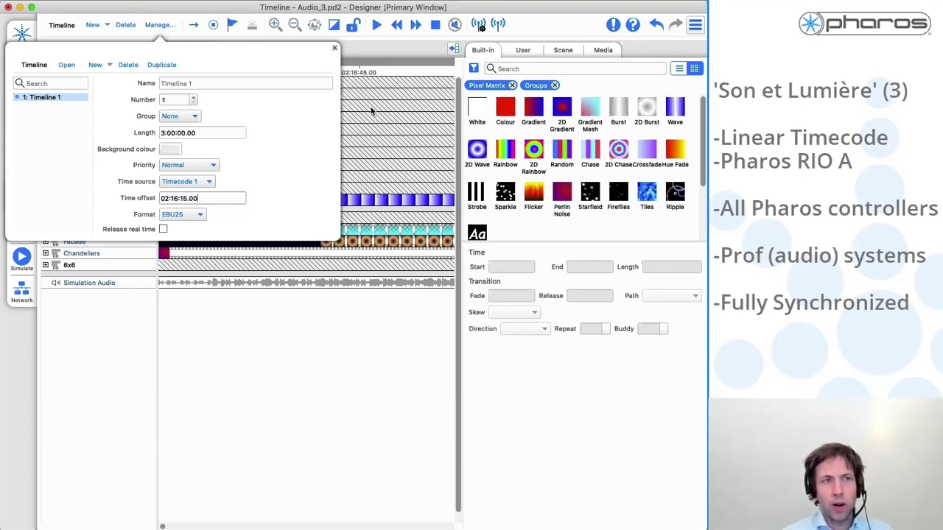
{"action": "left_click", "coordinate": [168, 25]}
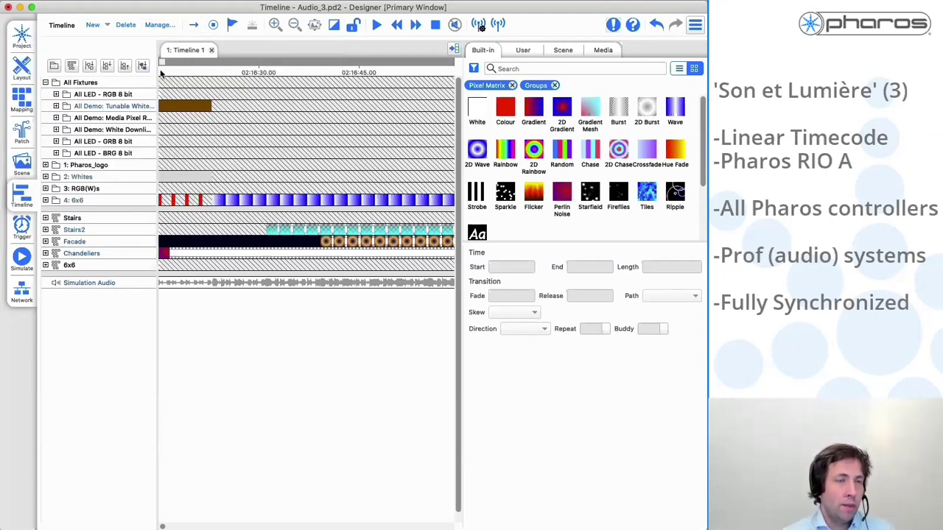
Step: Place a White preset on the All Demo: Media Pixel row of Timeline 1, starting at 02:16:42.00
{"action": "left_click", "coordinate": [167, 105]}
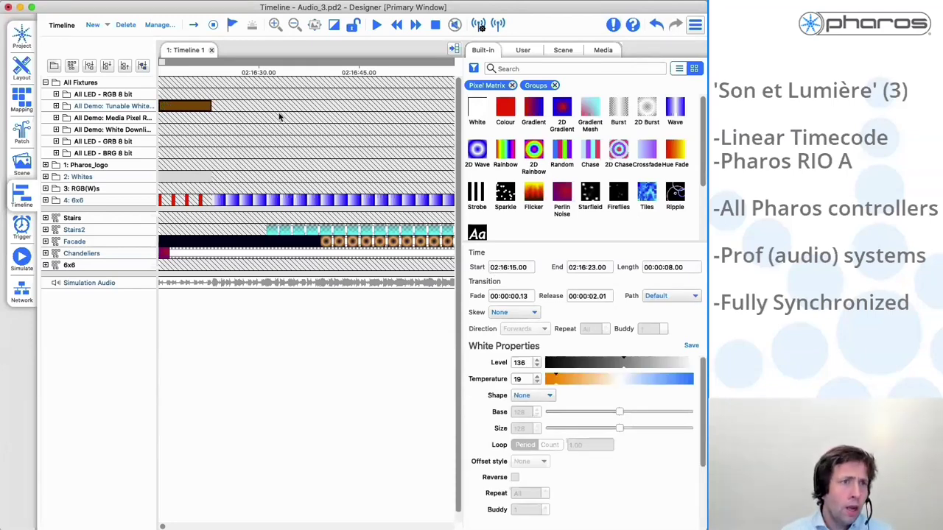
{"action": "left_click_drag", "start_coordinate": [477, 111], "coordinate": [362, 123]}
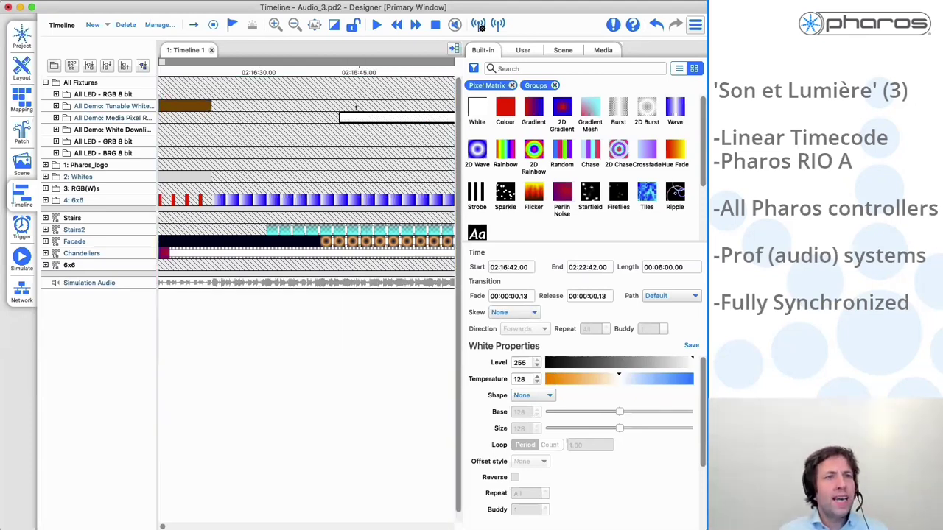
{"action": "scroll", "coordinate": [362, 124], "scroll_direction": "up", "scroll_amount": 10}
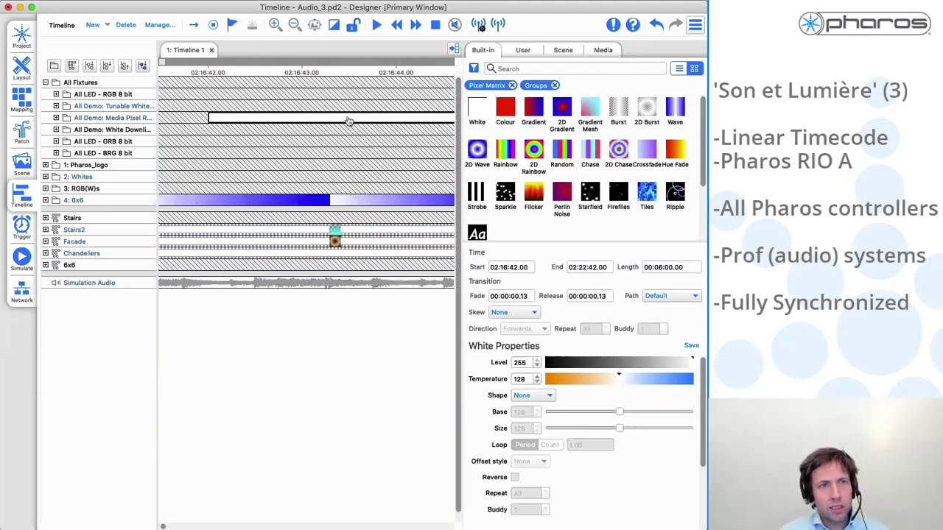
Step: Shift the White preset in small frame increments to a start of 02:16:42.23 and remove it from the timeline
{"action": "left_click_drag", "start_coordinate": [349, 120], "coordinate": [415, 118]}
{"action": "scroll", "coordinate": [211, 120], "scroll_direction": "up", "scroll_amount": 3}
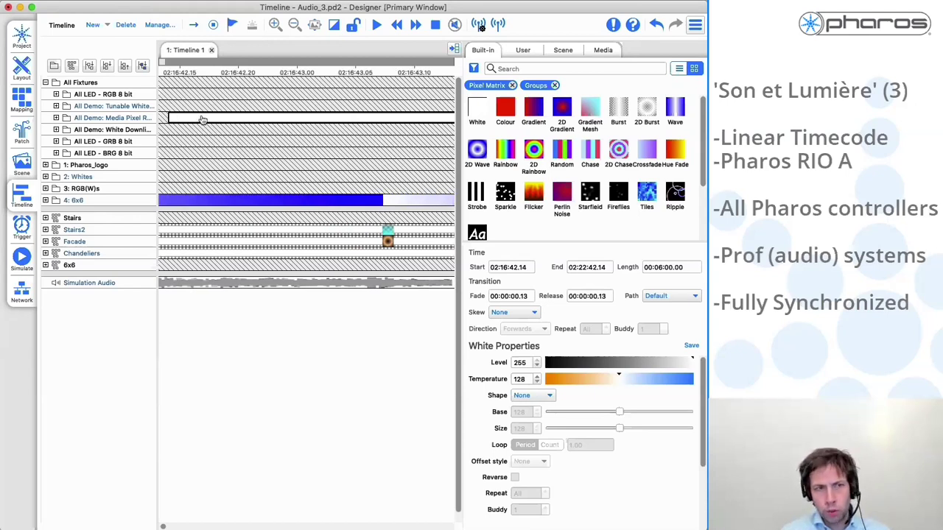
{"action": "left_click_drag", "start_coordinate": [202, 120], "coordinate": [263, 120]}
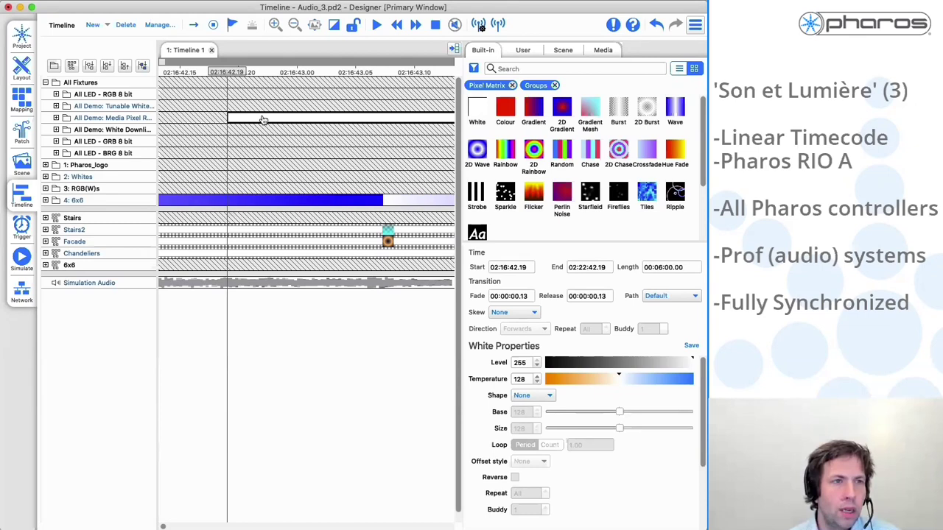
{"action": "left_click_drag", "start_coordinate": [269, 119], "coordinate": [333, 119]}
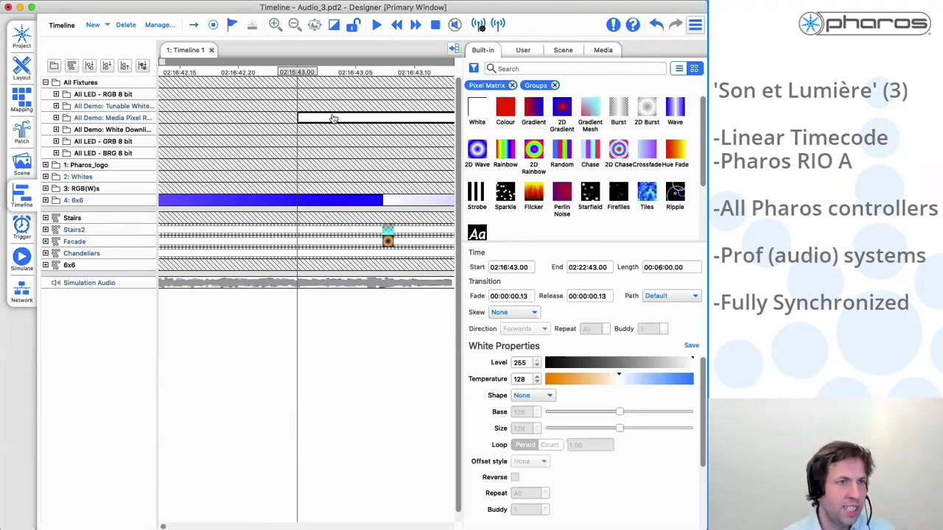
{"action": "left_click_drag", "start_coordinate": [333, 119], "coordinate": [310, 118]}
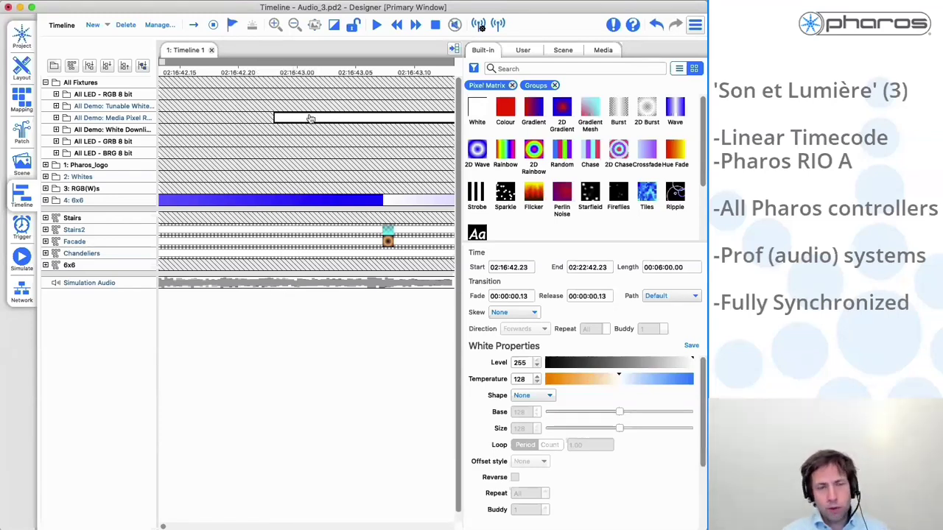
{"action": "left_click", "coordinate": [310, 118]}
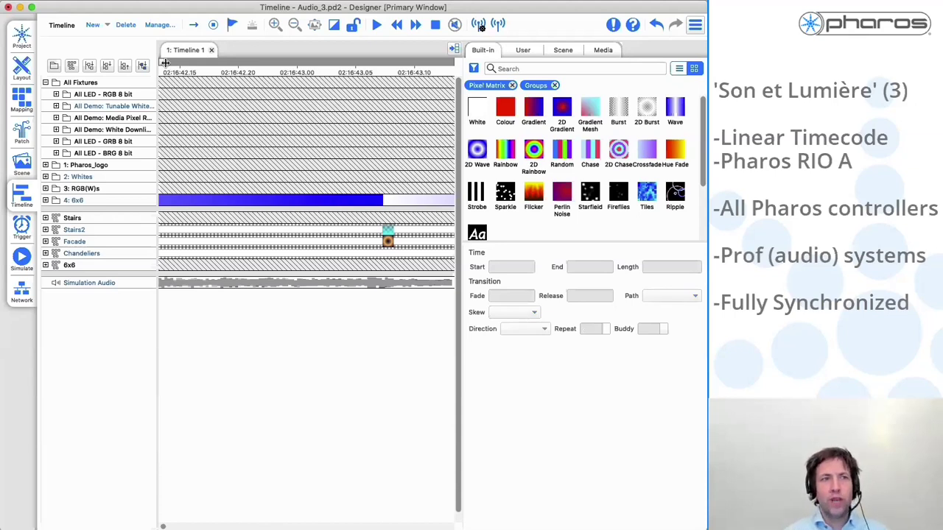
{"action": "scroll", "coordinate": [166, 63], "scroll_direction": "down", "scroll_amount": 10}
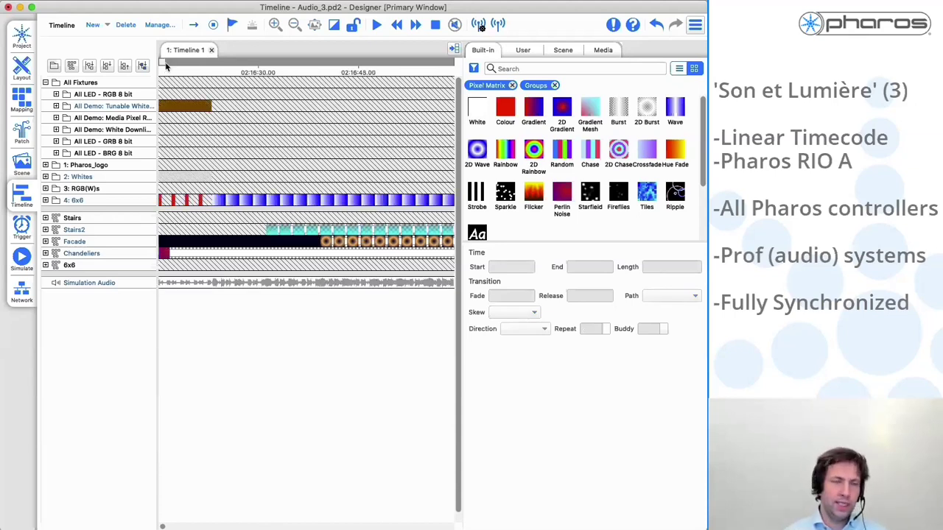
Step: Simulate Timeline 1 from the Default time source with audio muted, pause it, and switch the time source to Timeline setting
{"action": "left_click", "coordinate": [27, 260]}
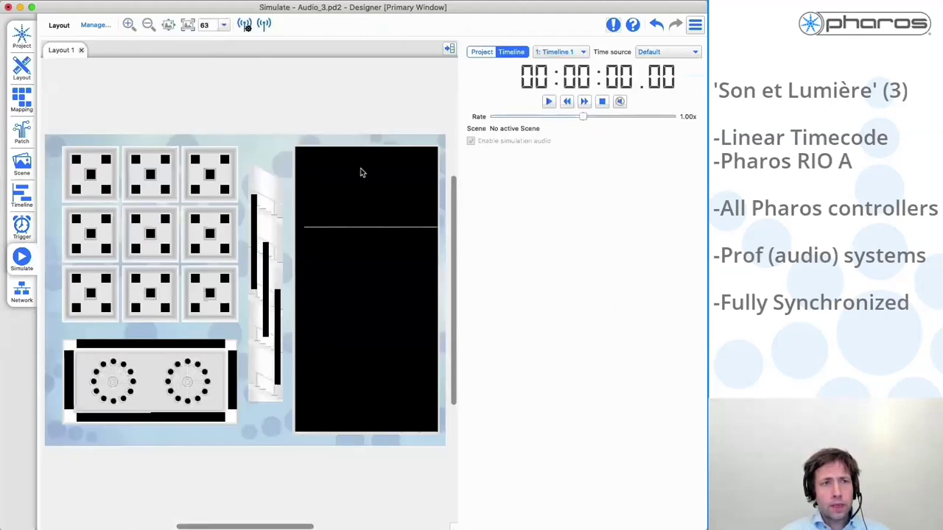
{"action": "left_click", "coordinate": [623, 103]}
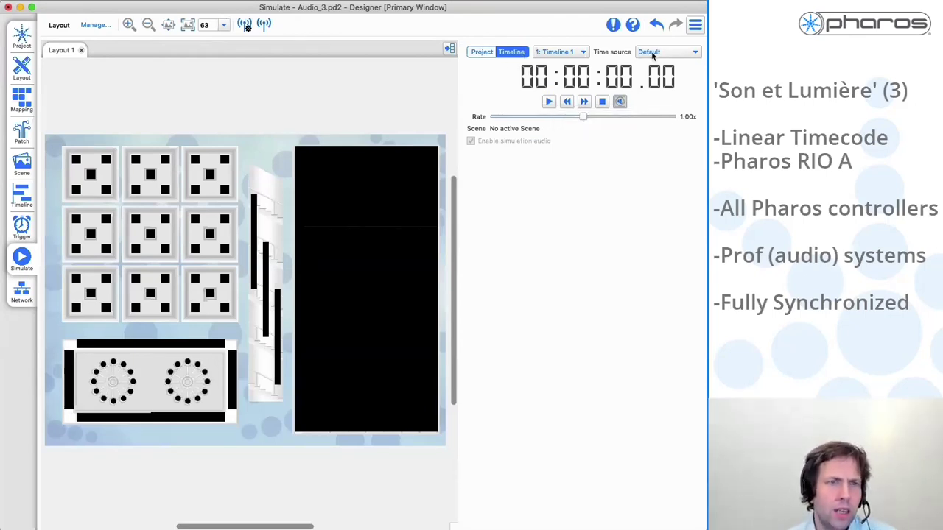
{"action": "left_click", "coordinate": [549, 103]}
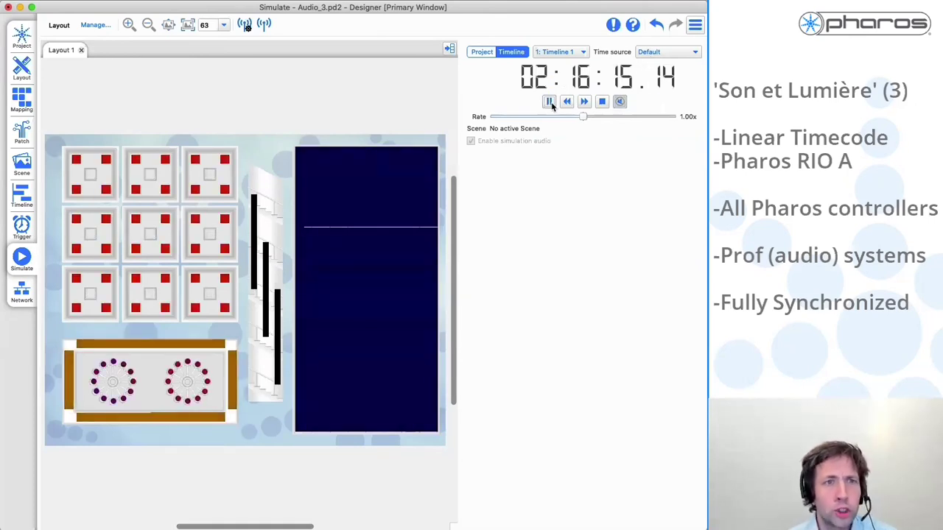
{"action": "left_click", "coordinate": [549, 102]}
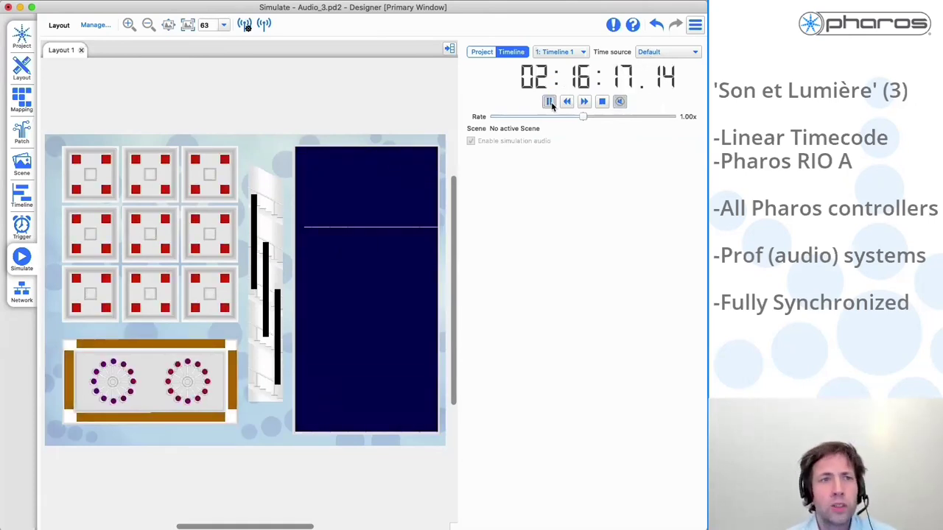
{"action": "left_click", "coordinate": [648, 53]}
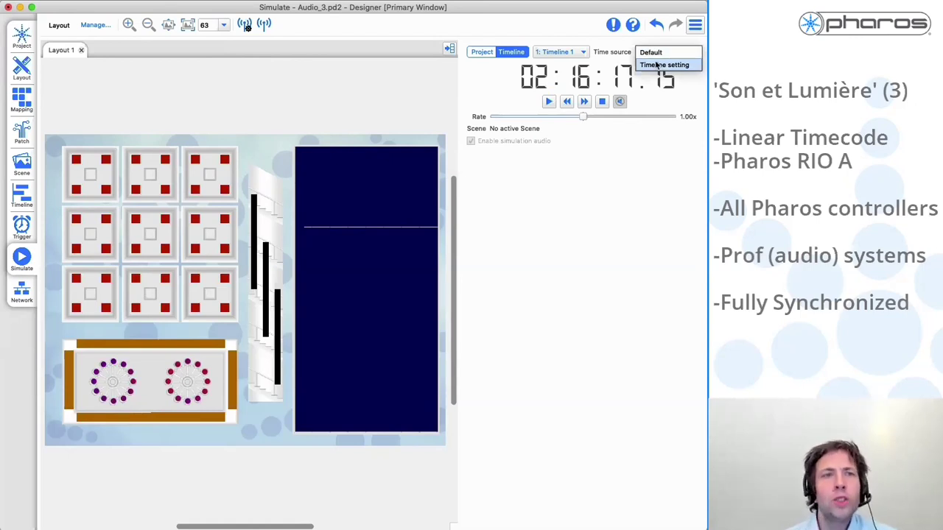
{"action": "left_click", "coordinate": [663, 64]}
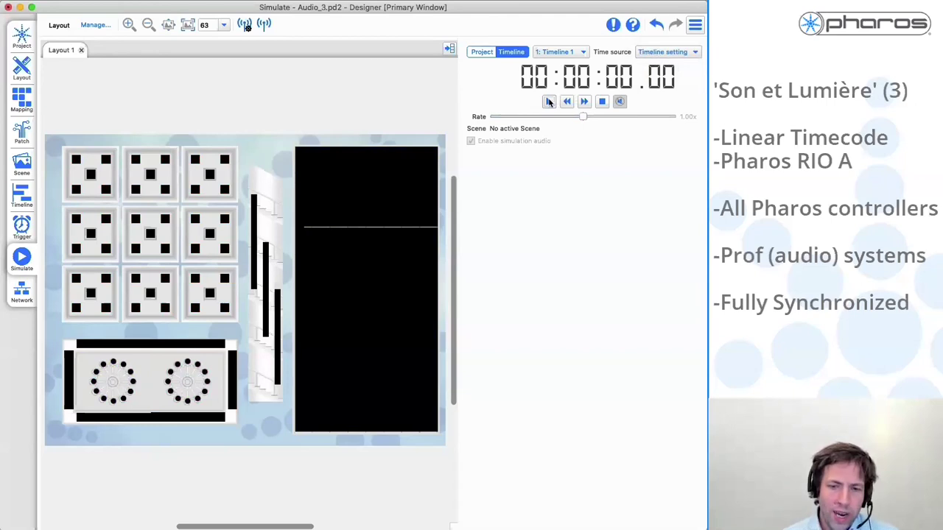
Step: Simulate Timeline 1 from its own time source and compare it with Timecode Bus 1 in the Timecode Viewer
{"action": "left_click", "coordinate": [549, 102]}
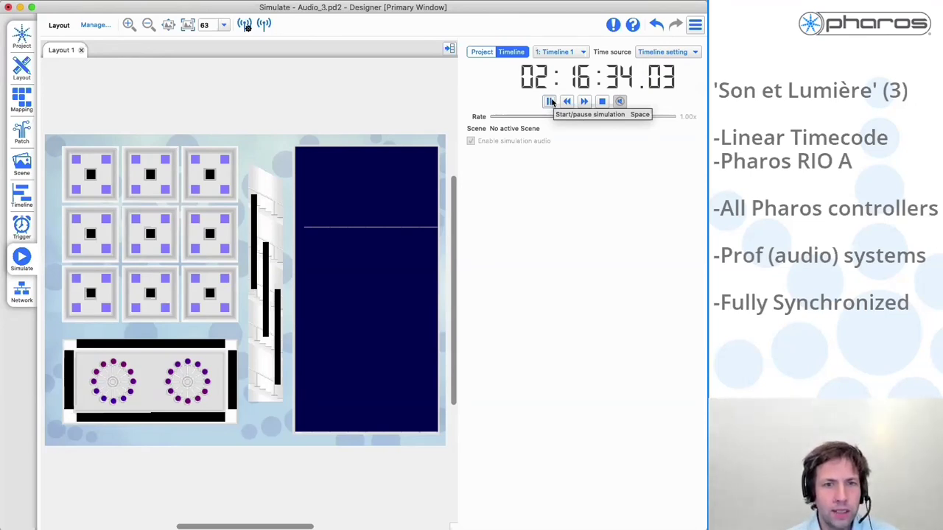
{"action": "left_click", "coordinate": [552, 103]}
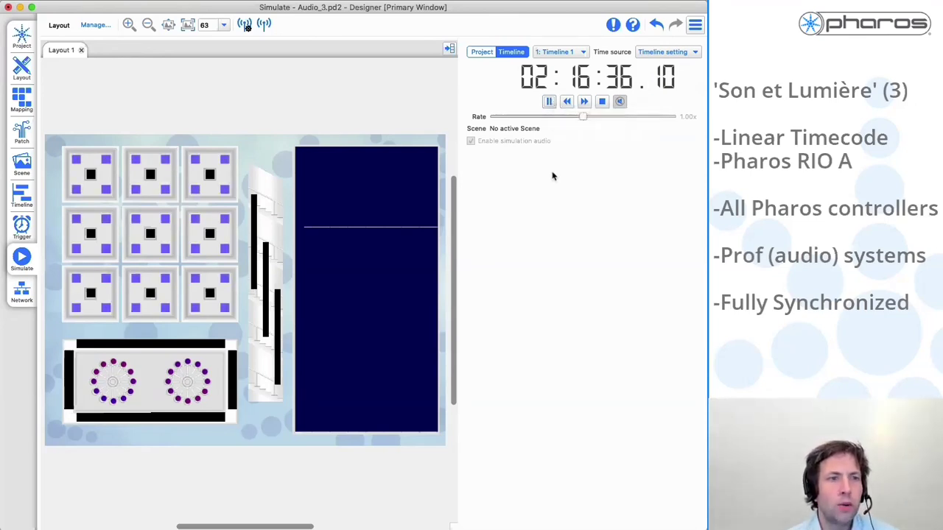
{"action": "left_click", "coordinate": [695, 24]}
{"action": "left_click", "coordinate": [674, 91]}
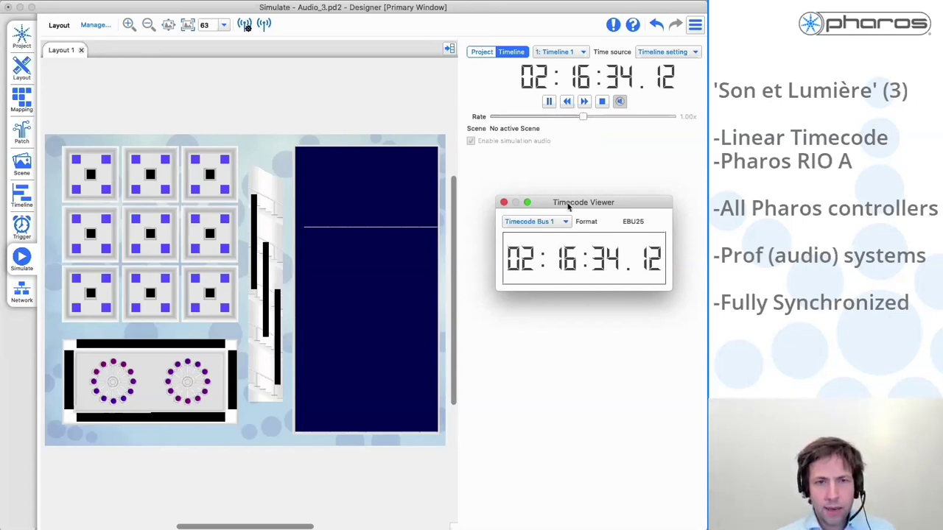
{"action": "left_click", "coordinate": [21, 69]}
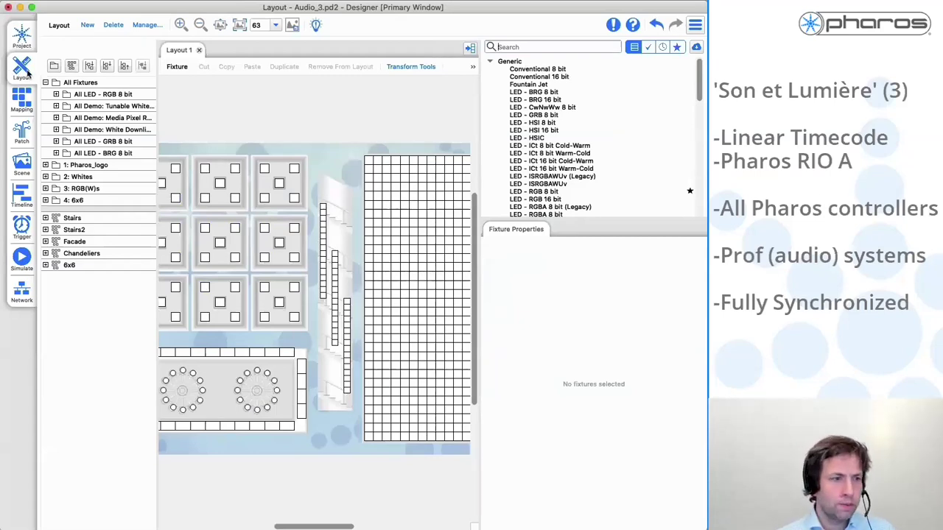
{"action": "left_click", "coordinate": [21, 197]}
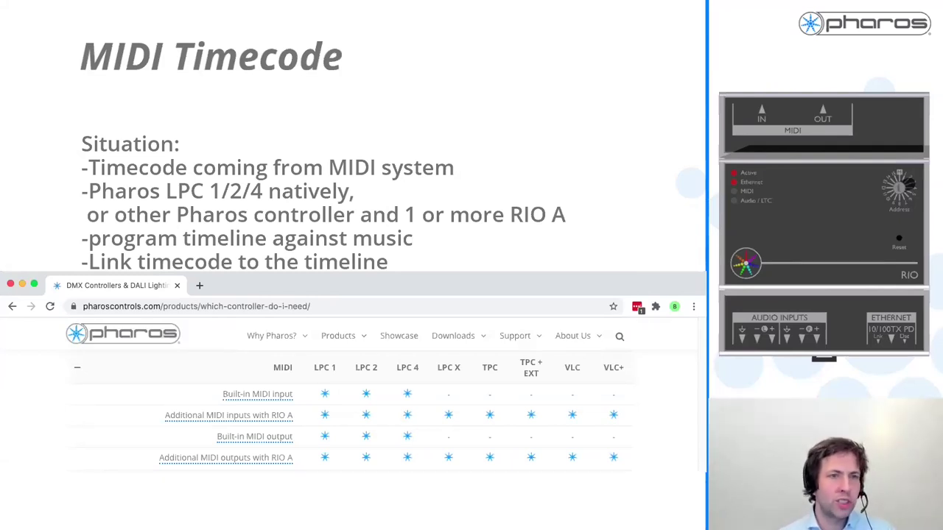
{"action": "key", "text": "Right"}
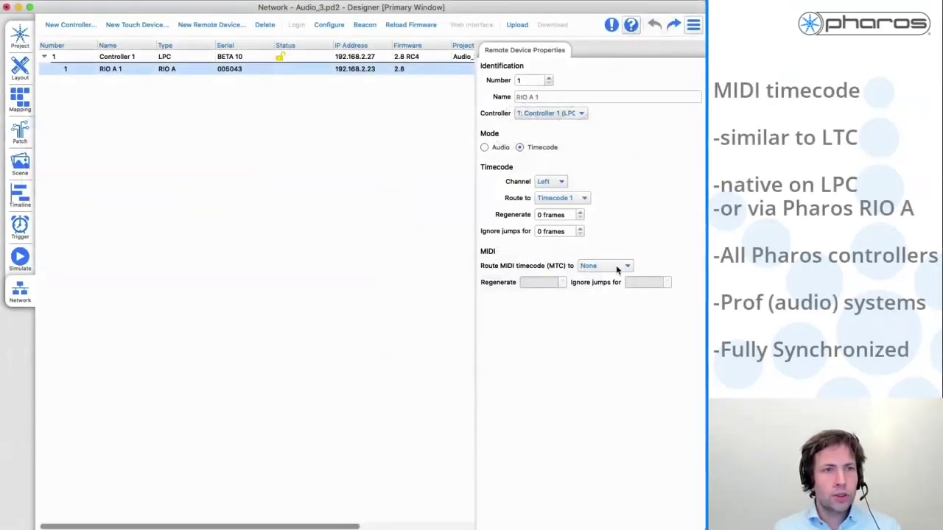
Step: Route incoming MIDI timecode to Timecode 2 on RIO A 1 and to Timecode 1 on Controller 1's MIDI interface
{"action": "left_click", "coordinate": [618, 267]}
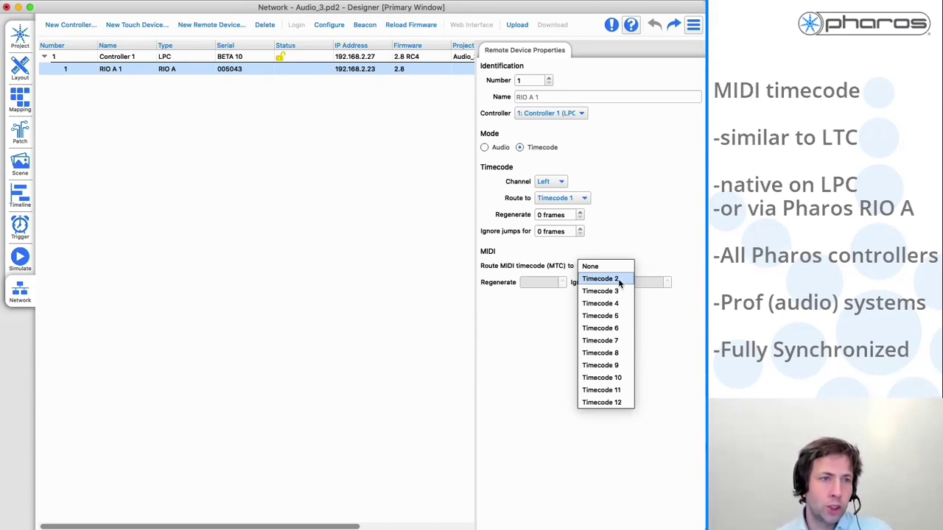
{"action": "left_click", "coordinate": [620, 283]}
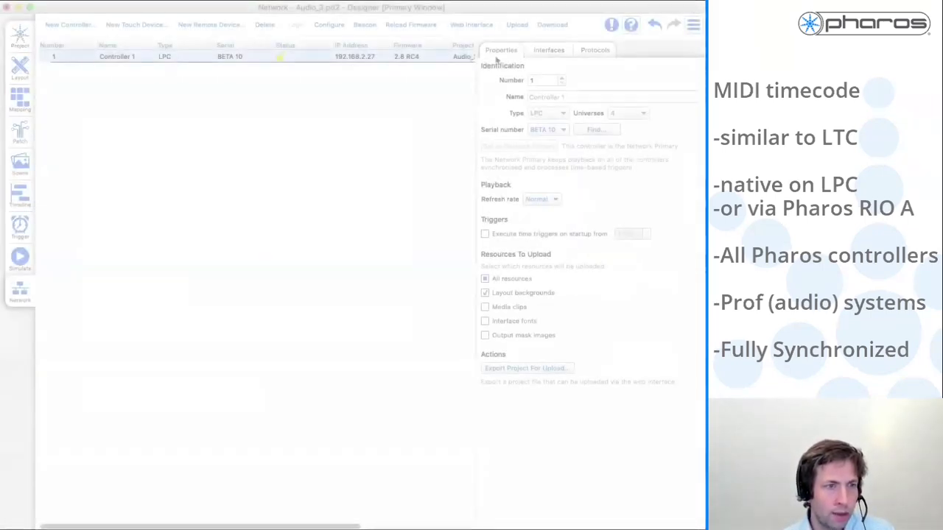
{"action": "left_click", "coordinate": [549, 50]}
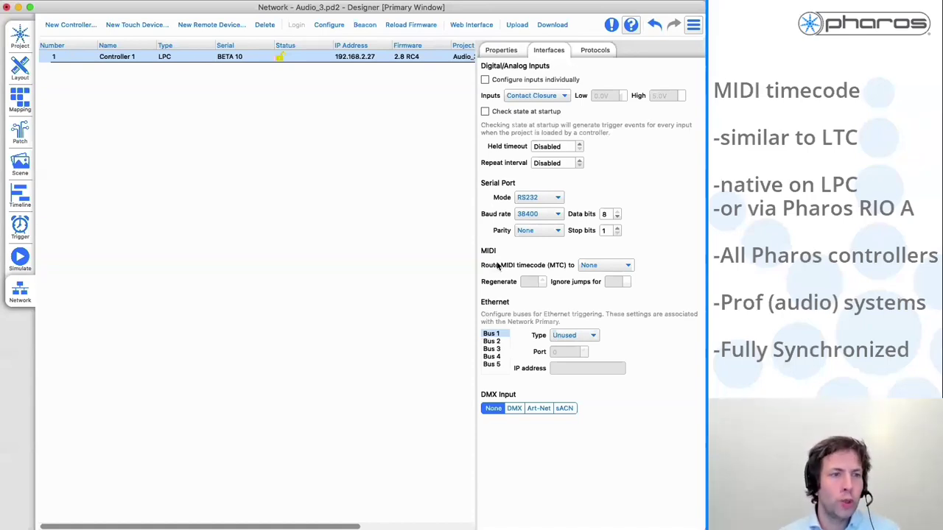
{"action": "left_click", "coordinate": [625, 265]}
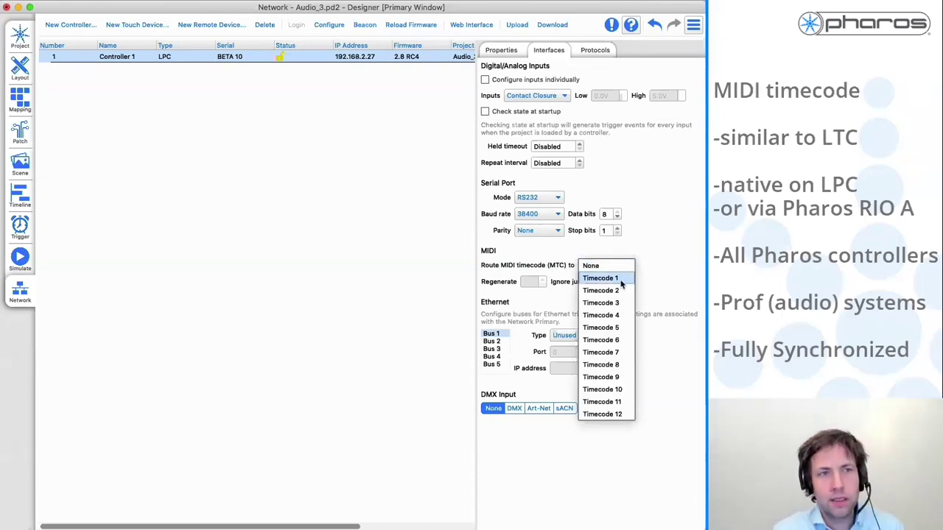
{"action": "left_click", "coordinate": [621, 280]}
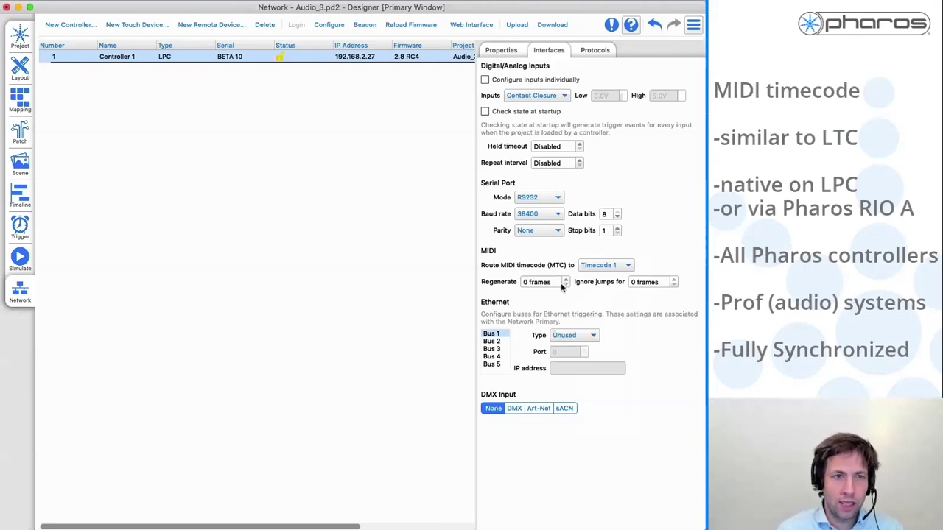
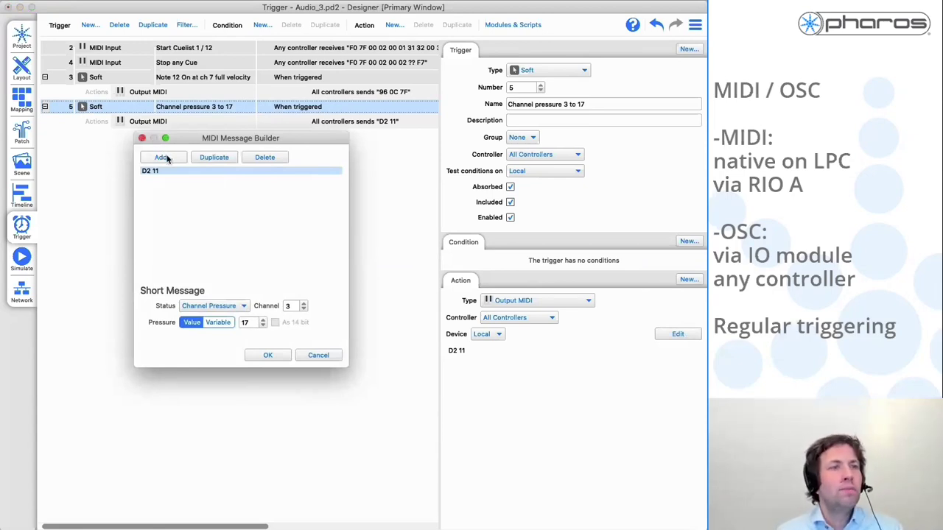
Step: Add a short message with Aftertouch status to the Output MIDI action of the "Channel pressure 3 to 17" trigger
{"action": "left_click", "coordinate": [163, 158]}
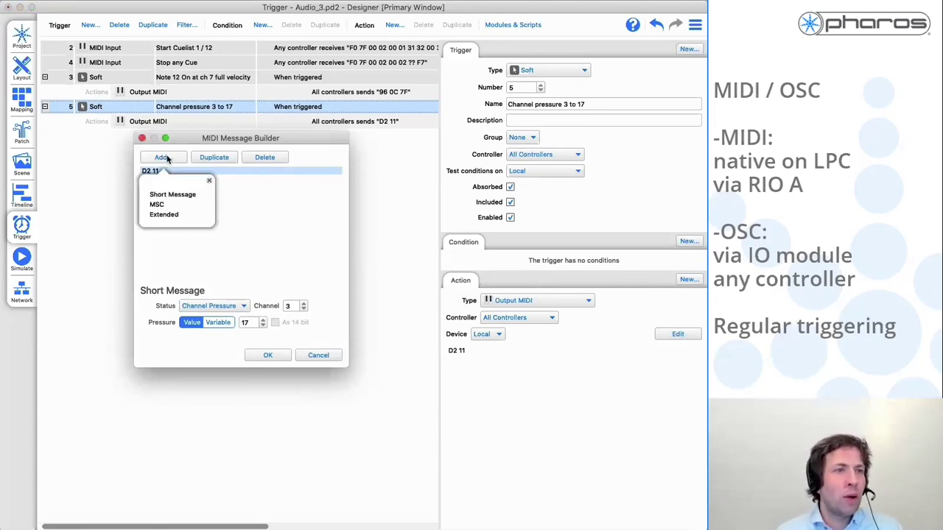
{"action": "left_click", "coordinate": [165, 194]}
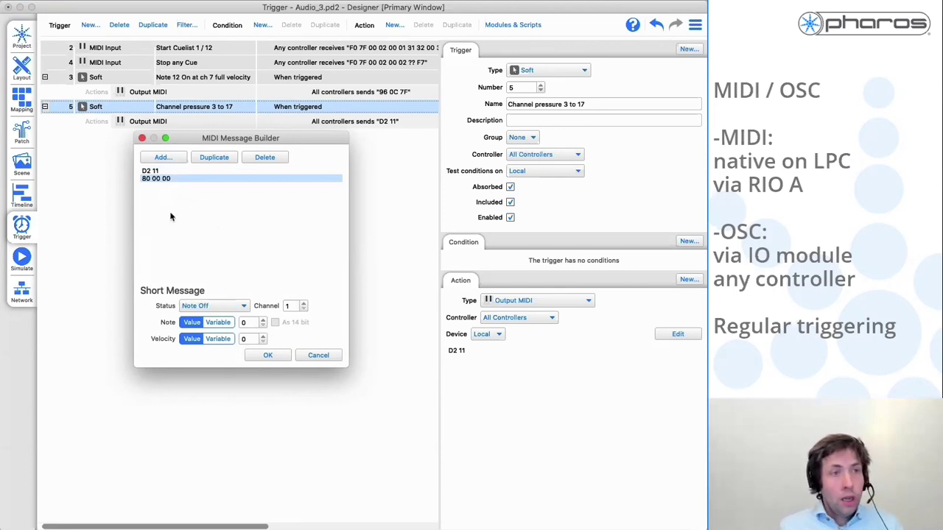
{"action": "left_click", "coordinate": [221, 307]}
{"action": "left_click", "coordinate": [216, 331]}
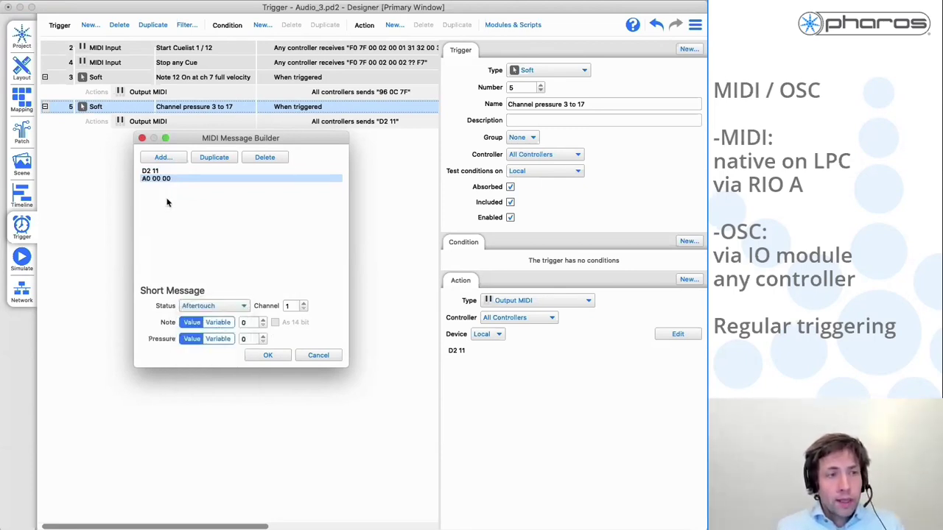
Step: Add an MSC message with the Go command, setting both its cue and cuelist to text values
{"action": "left_click", "coordinate": [175, 161]}
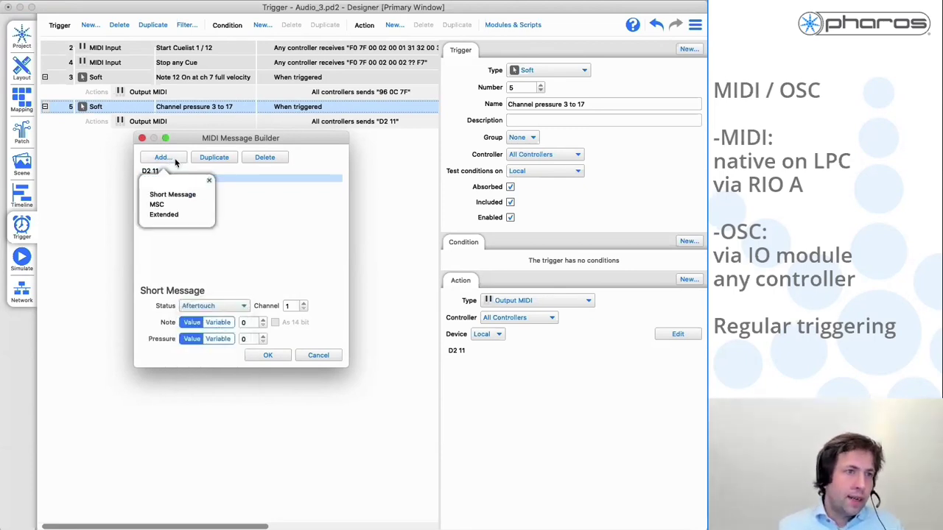
{"action": "left_click", "coordinate": [161, 205]}
{"action": "left_click", "coordinate": [190, 322]}
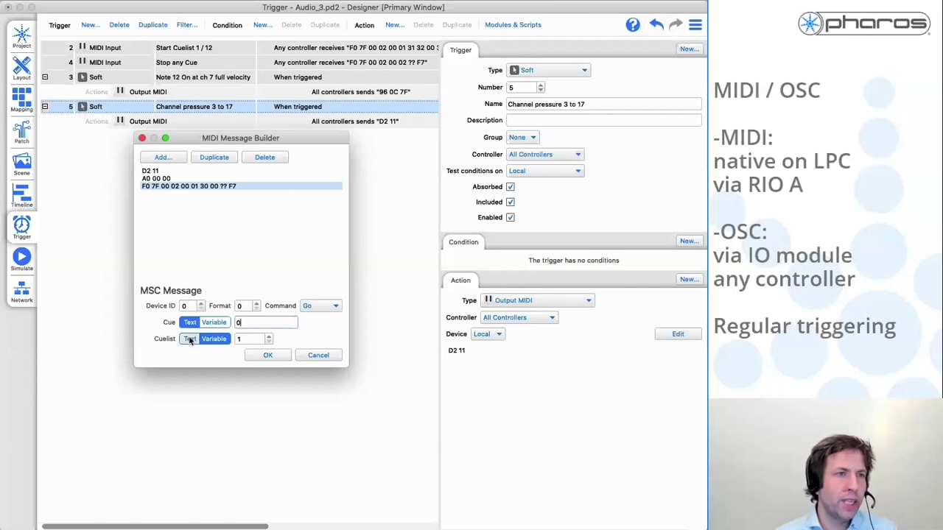
{"action": "left_click", "coordinate": [190, 338]}
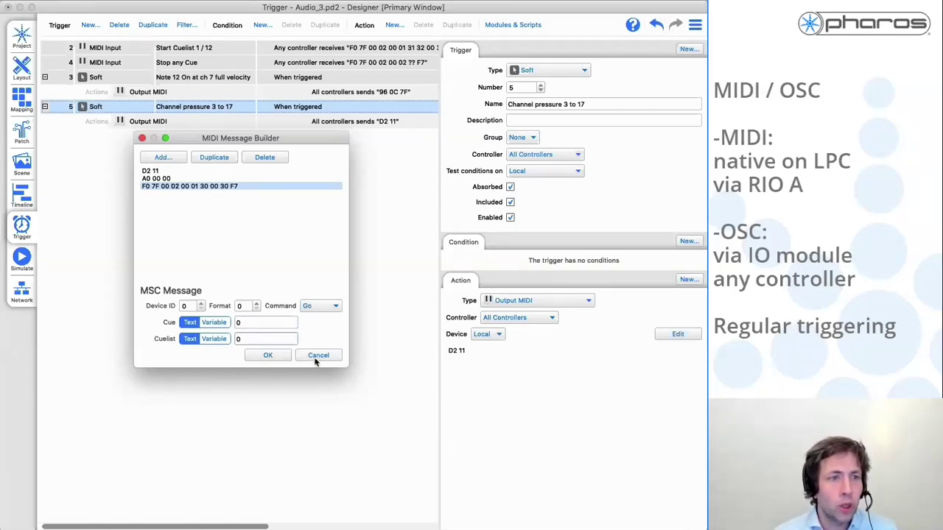
Step: Delete the MSC and Aftertouch messages from the MIDI message and accept the remaining one
{"action": "left_click", "coordinate": [266, 157]}
{"action": "left_click", "coordinate": [266, 157]}
{"action": "left_click", "coordinate": [269, 357]}
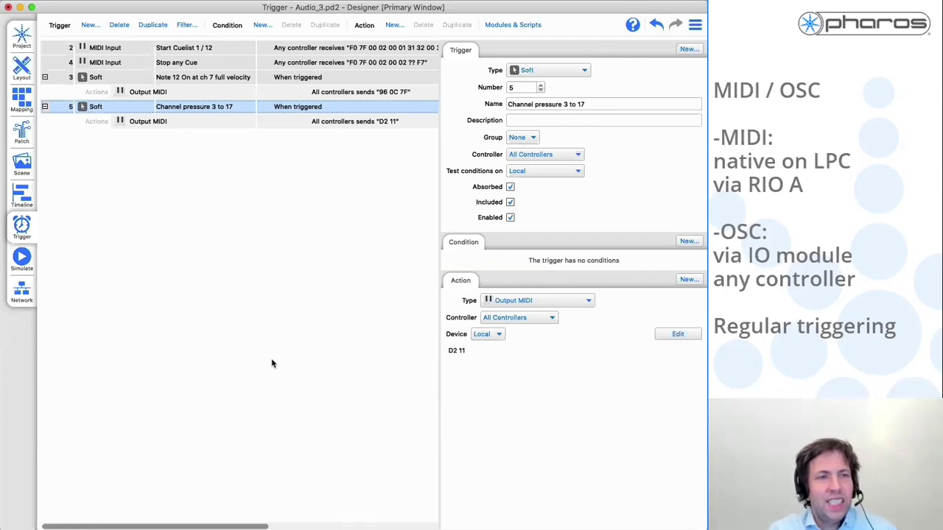
Step: Find the OSC module in the online IO module library and download it
{"action": "left_click", "coordinate": [517, 25]}
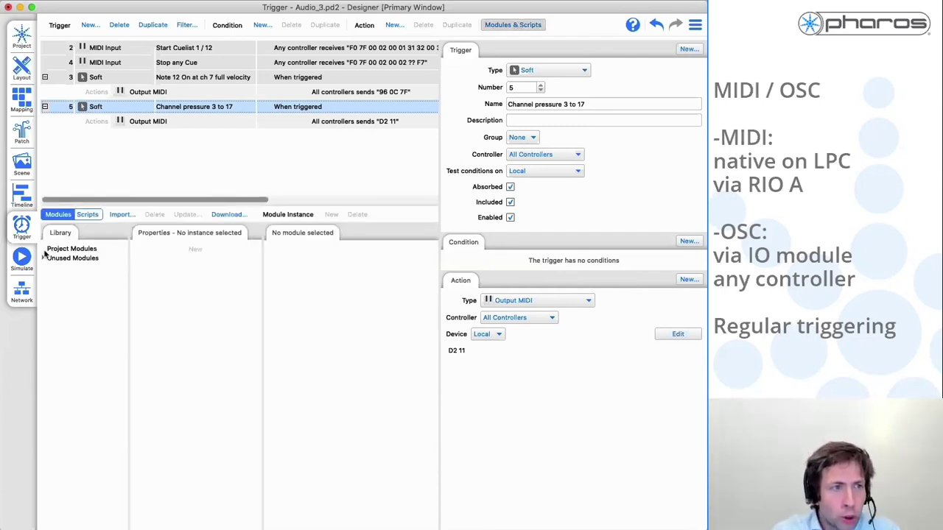
{"action": "left_click", "coordinate": [229, 214]}
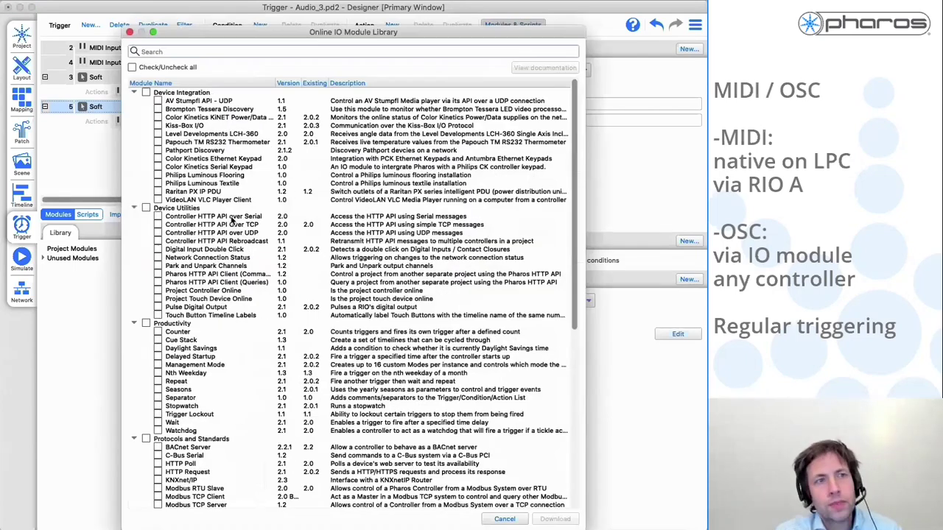
{"action": "type", "text": "osc"}
{"action": "left_click", "coordinate": [158, 101]}
{"action": "left_click", "coordinate": [555, 519]}
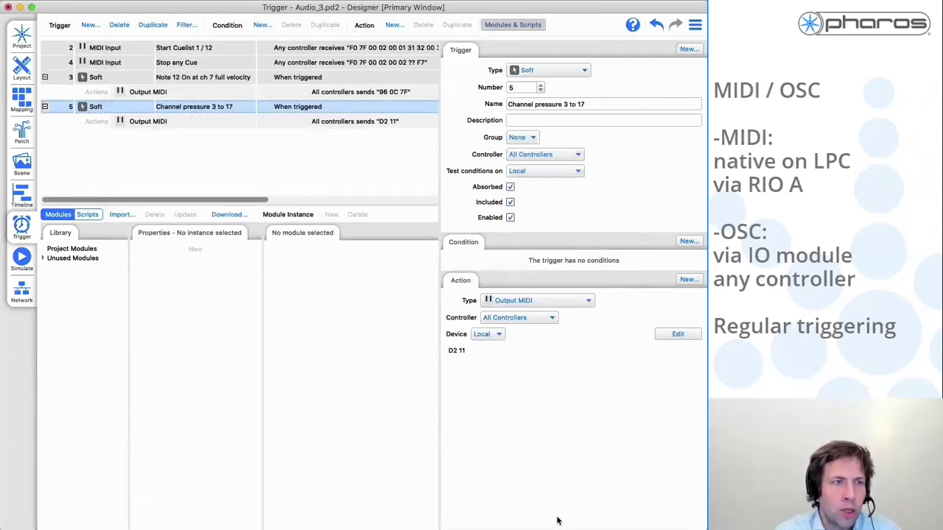
Step: Create an instance of the OSC module from the unused Protocols & Standards modules
{"action": "left_click", "coordinate": [43, 258]}
{"action": "left_click", "coordinate": [47, 295]}
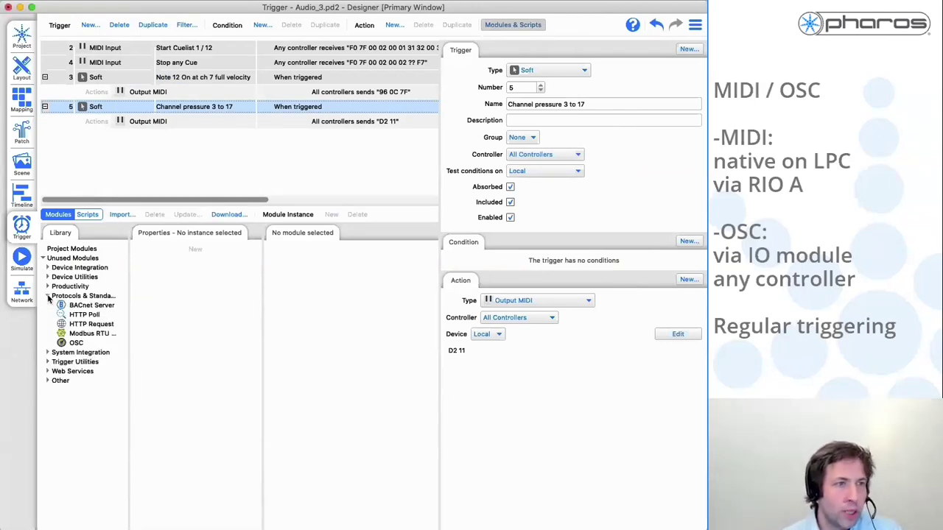
{"action": "left_click", "coordinate": [77, 343]}
{"action": "left_click", "coordinate": [195, 249]}
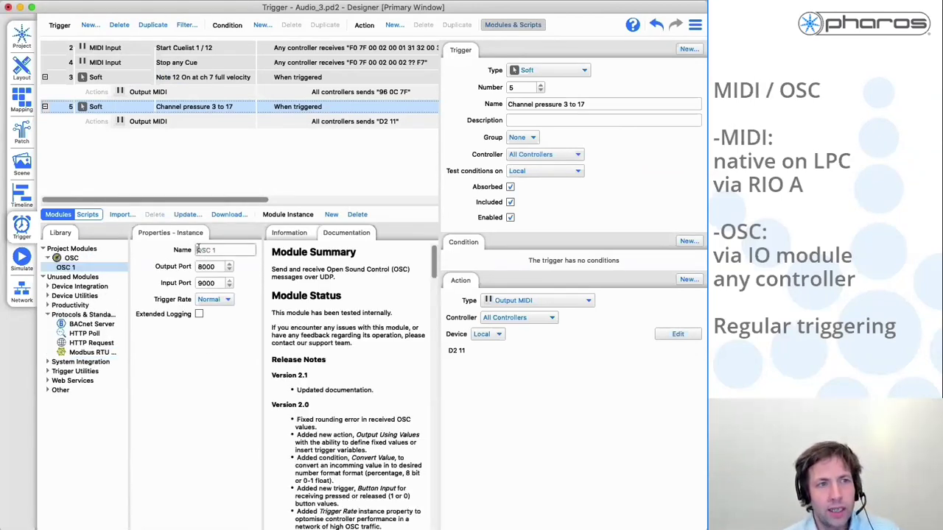
Step: Add two more OSC module instances, giving the third output port 8002 and input port 9002
{"action": "left_click", "coordinate": [331, 214]}
{"action": "left_click", "coordinate": [229, 264]}
{"action": "left_click", "coordinate": [229, 286]}
{"action": "left_click", "coordinate": [331, 214]}
{"action": "left_click", "coordinate": [230, 264]}
{"action": "left_click", "coordinate": [230, 264]}
{"action": "left_click", "coordinate": [230, 284]}
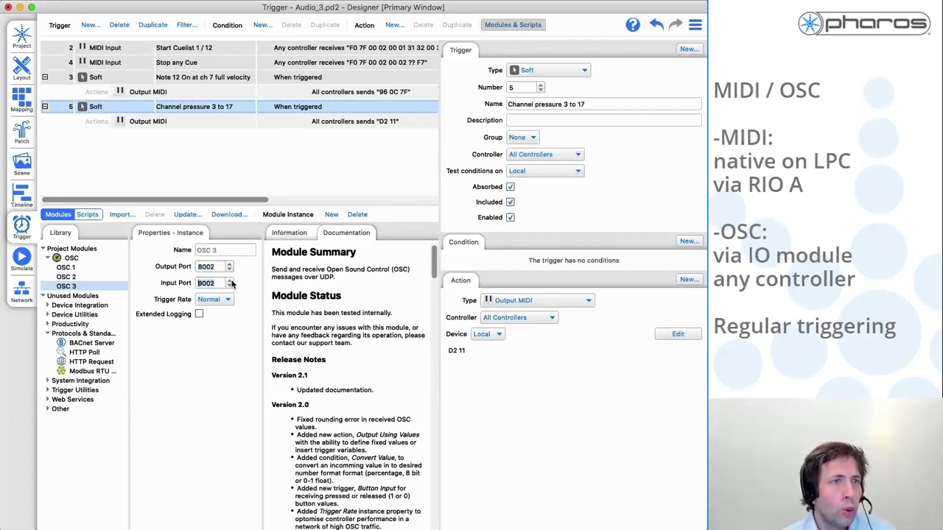
{"action": "type", "text": "9002"}
Step: Examine the new trigger and action types for the OSC input and output options
{"action": "left_click", "coordinate": [91, 25]}
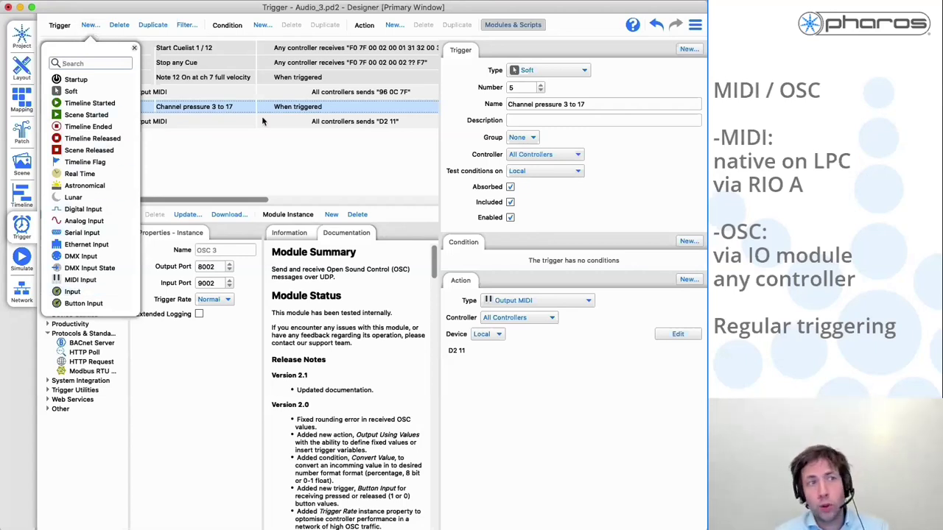
{"action": "left_click", "coordinate": [394, 25]}
{"action": "left_click", "coordinate": [394, 25]}
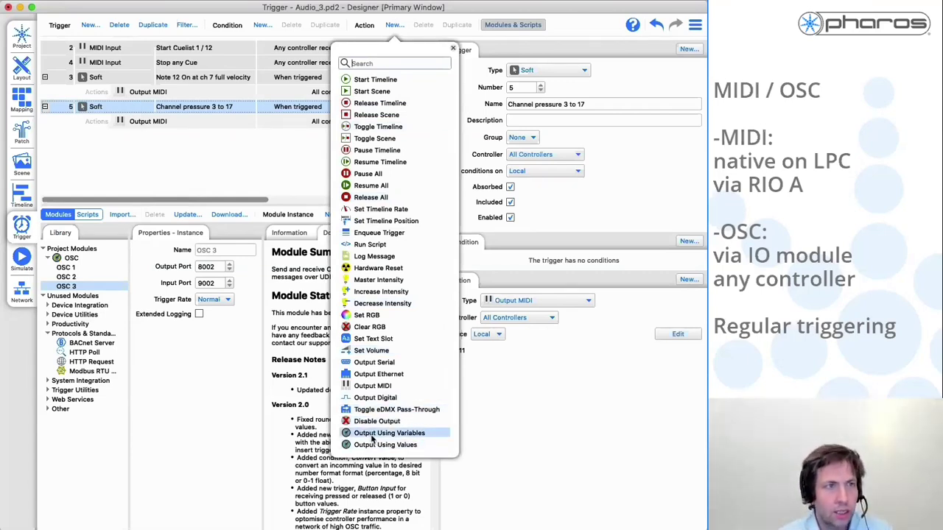
{"action": "left_click", "coordinate": [221, 148]}
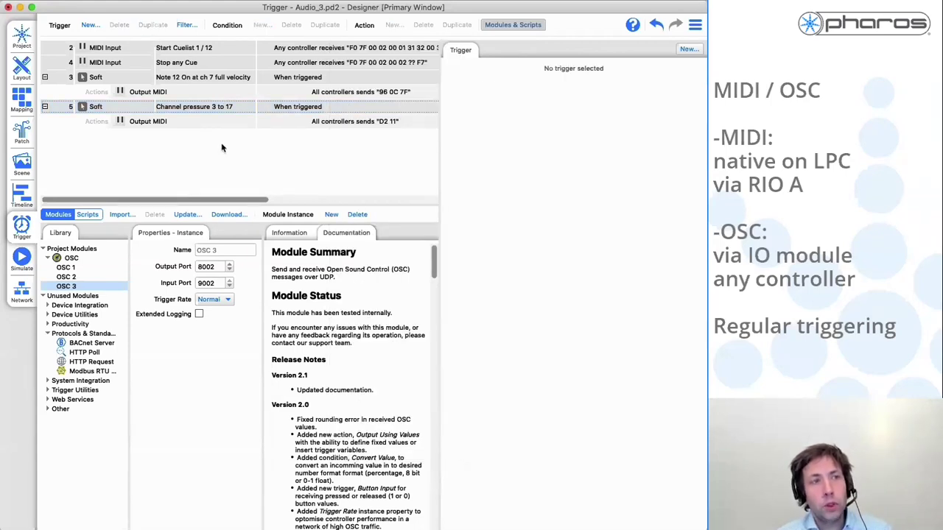
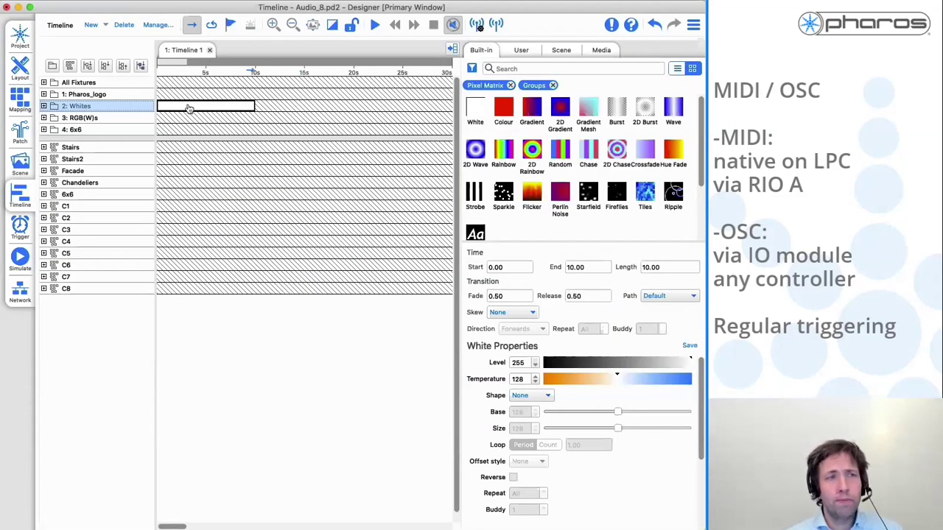
Step: Create a Startup trigger in the Audio_8 project with an action that starts Timeline 1
{"action": "left_click", "coordinate": [19, 228]}
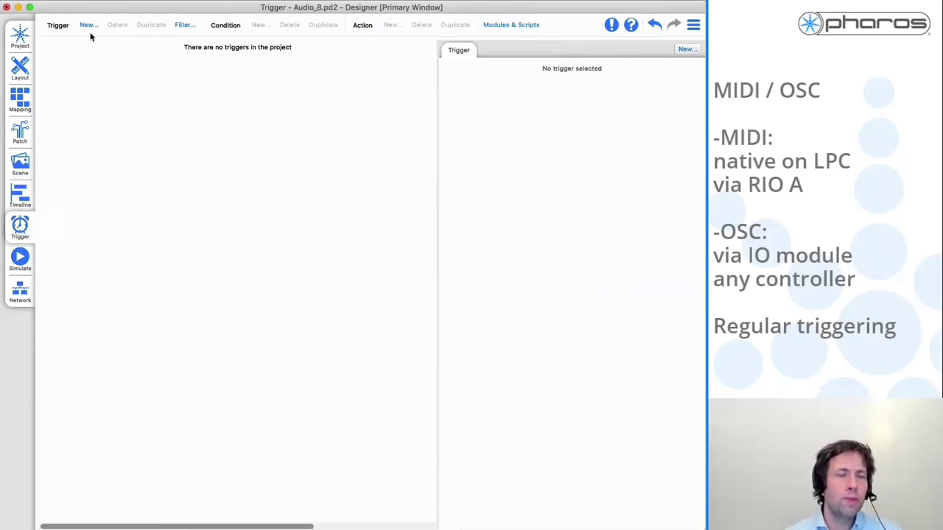
{"action": "left_click", "coordinate": [91, 25]}
{"action": "left_click", "coordinate": [66, 79]}
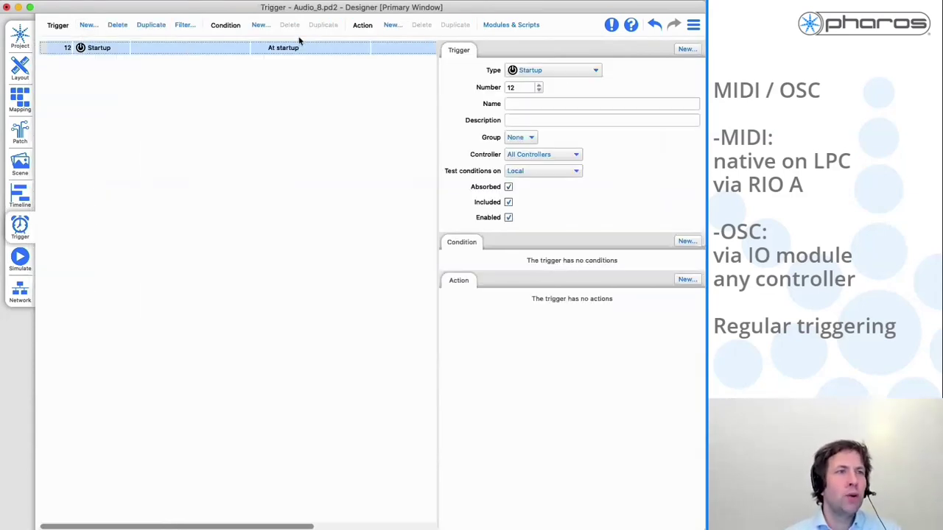
{"action": "left_click", "coordinate": [391, 25]}
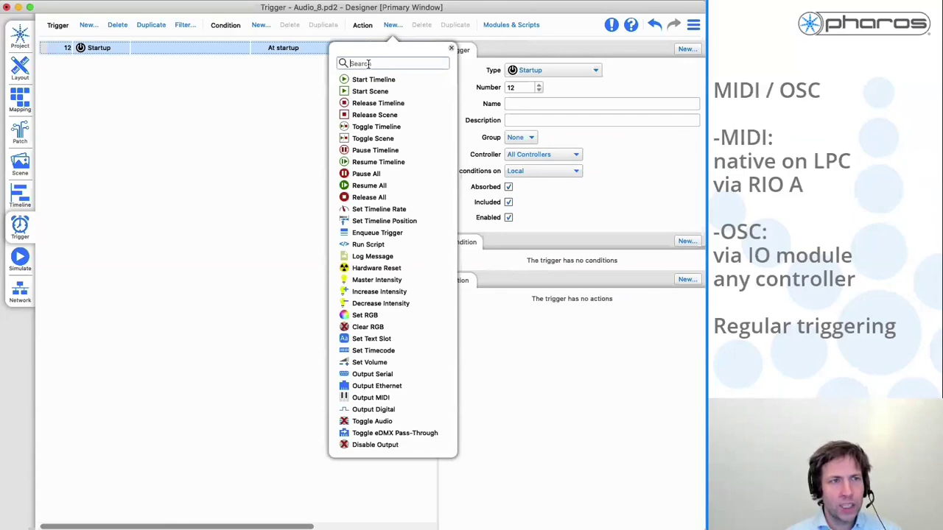
{"action": "left_click", "coordinate": [372, 78]}
{"action": "left_click", "coordinate": [560, 334]}
{"action": "left_click", "coordinate": [569, 337]}
{"action": "left_click", "coordinate": [200, 261]}
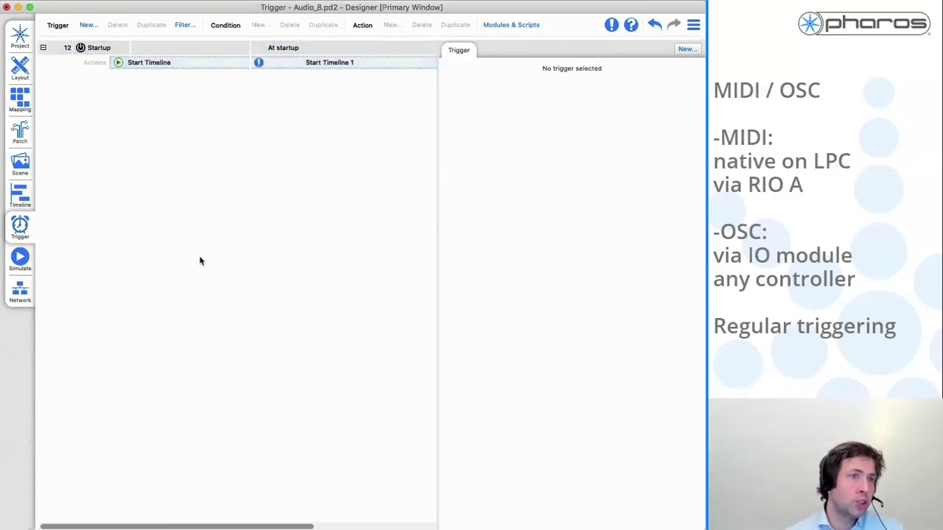
Step: Switch RIO A 1 to Audio mode routed to Audio 1, and view its input in the Audio Viewer
{"action": "left_click", "coordinate": [20, 291]}
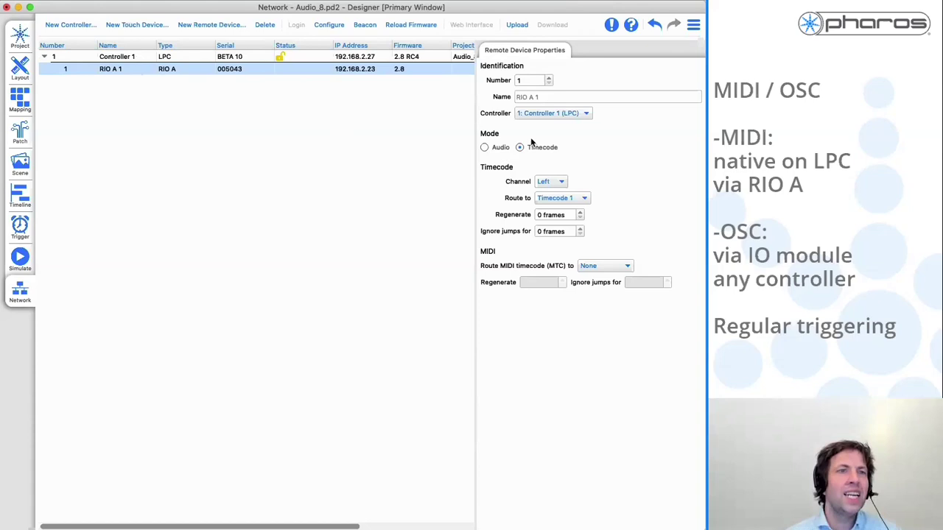
{"action": "left_click", "coordinate": [484, 147]}
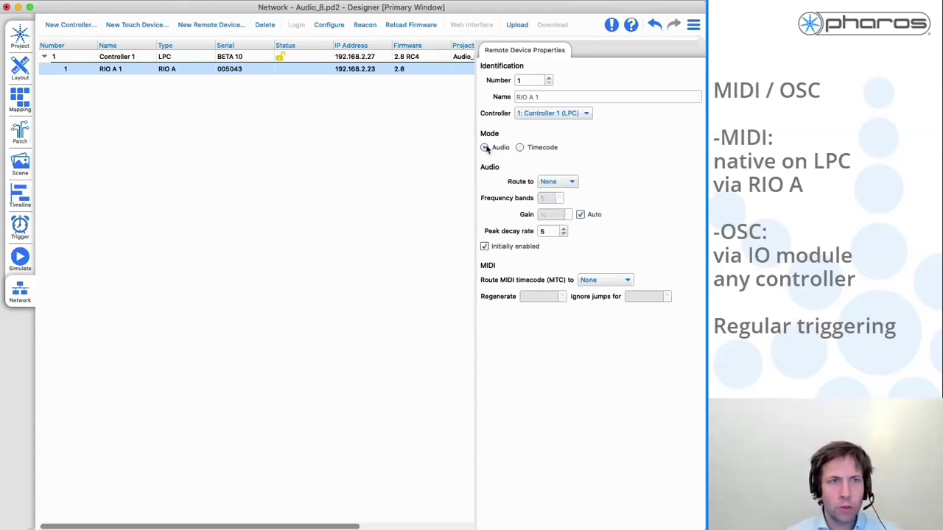
{"action": "left_click", "coordinate": [551, 182]}
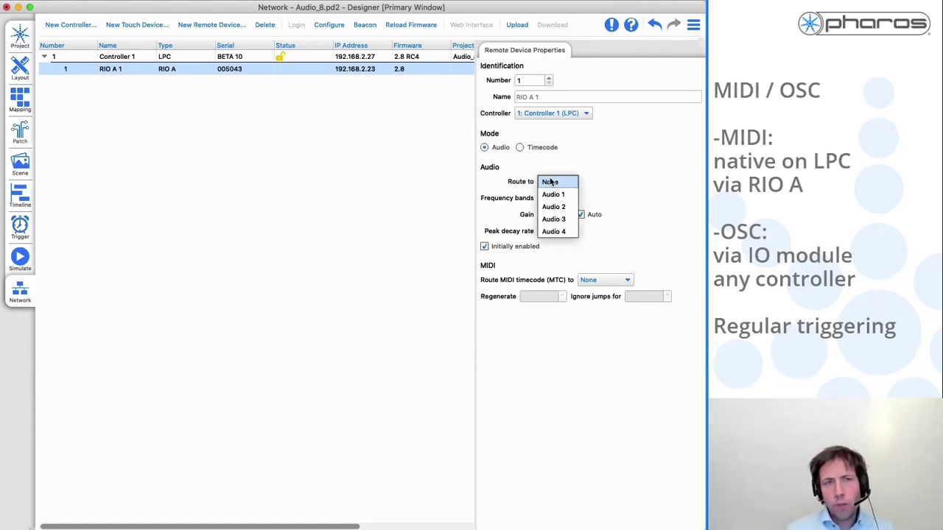
{"action": "left_click", "coordinate": [555, 195]}
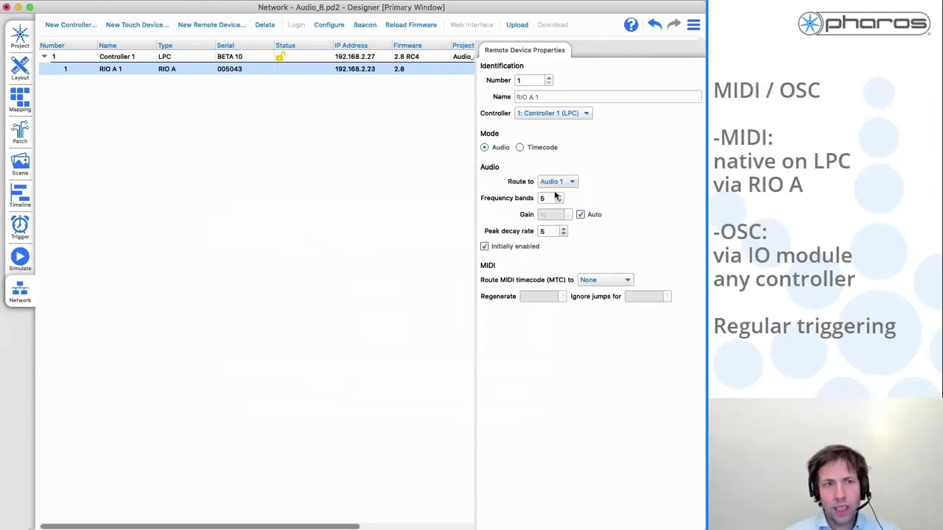
{"action": "left_click", "coordinate": [693, 25]}
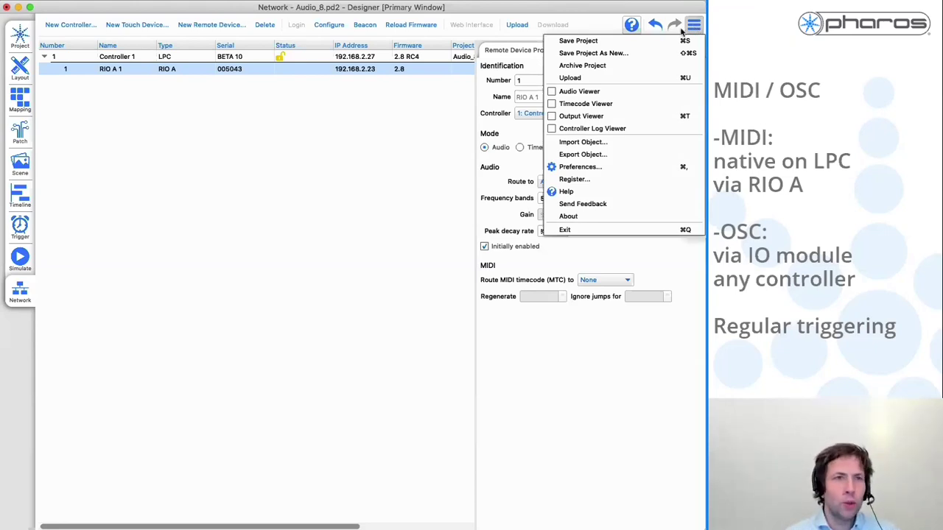
{"action": "left_click", "coordinate": [596, 92]}
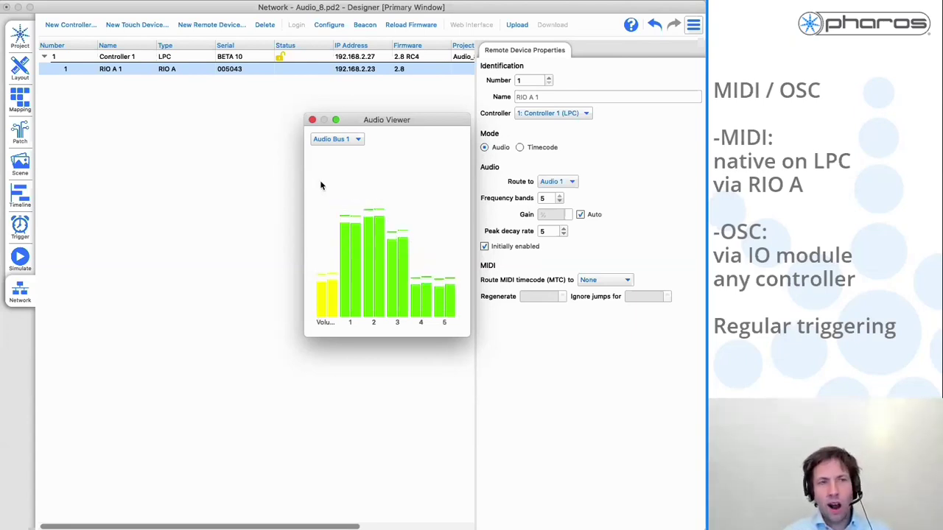
Step: Create an Audio Input trigger for RIO number 1 on the Combined channel's Volume band, firing when it changes in range
{"action": "left_click", "coordinate": [18, 230]}
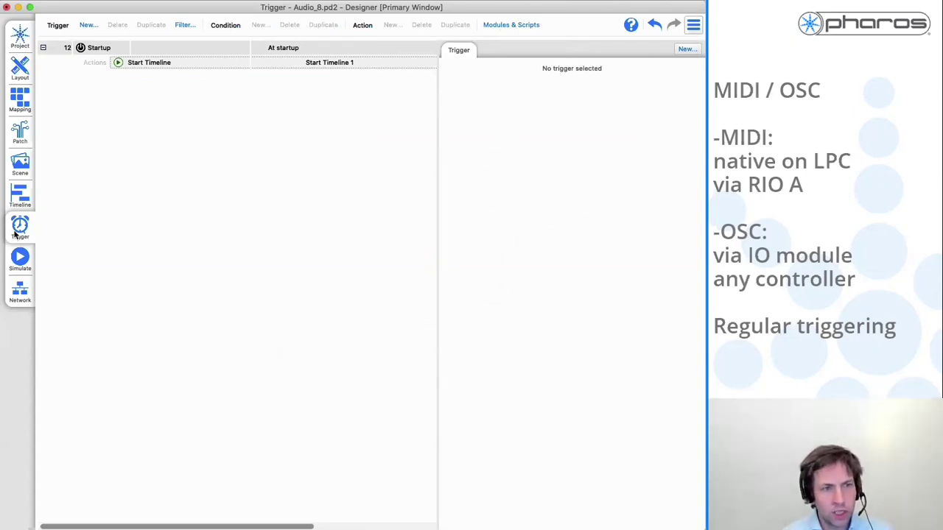
{"action": "left_click", "coordinate": [87, 25]}
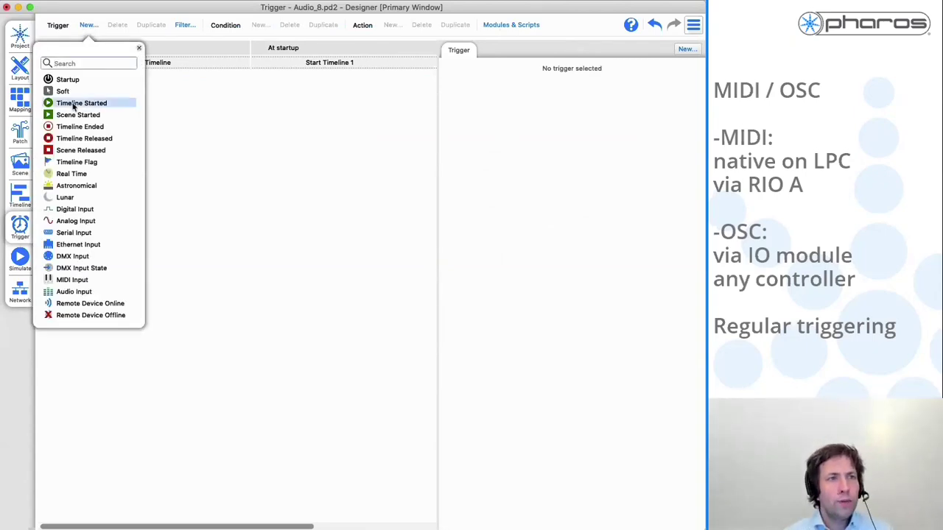
{"action": "left_click", "coordinate": [74, 292]}
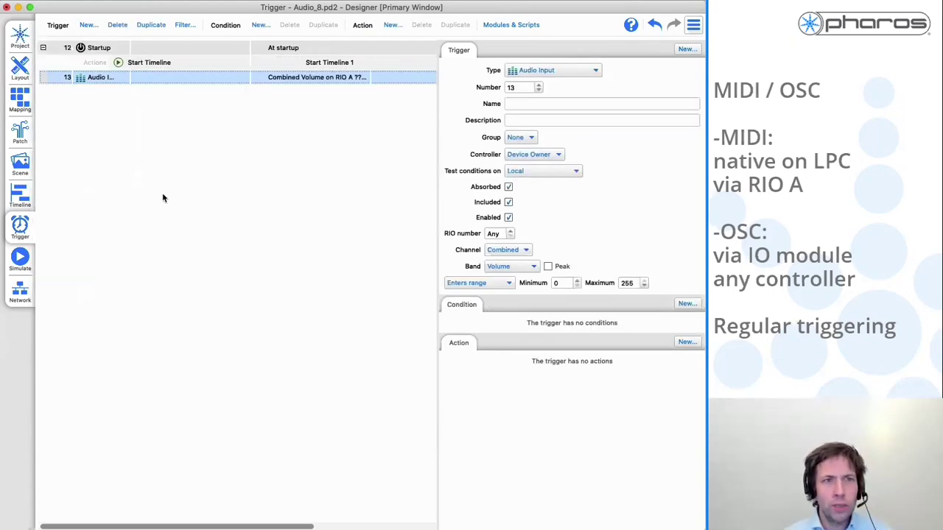
{"action": "left_click", "coordinate": [509, 231]}
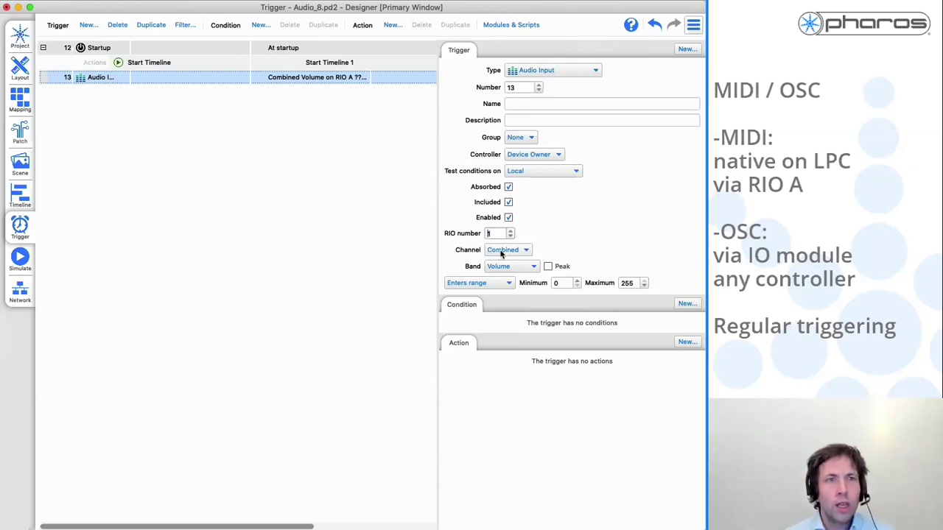
{"action": "left_click", "coordinate": [505, 252]}
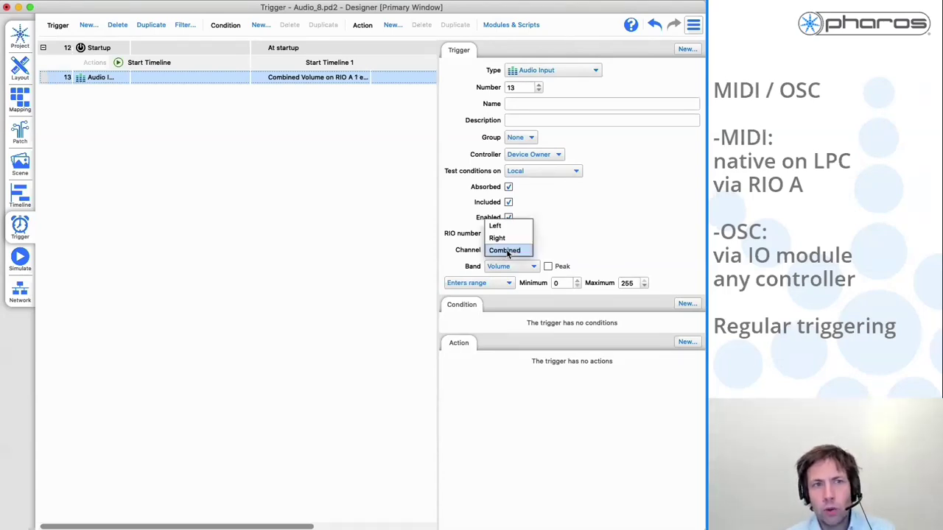
{"action": "left_click", "coordinate": [505, 250]}
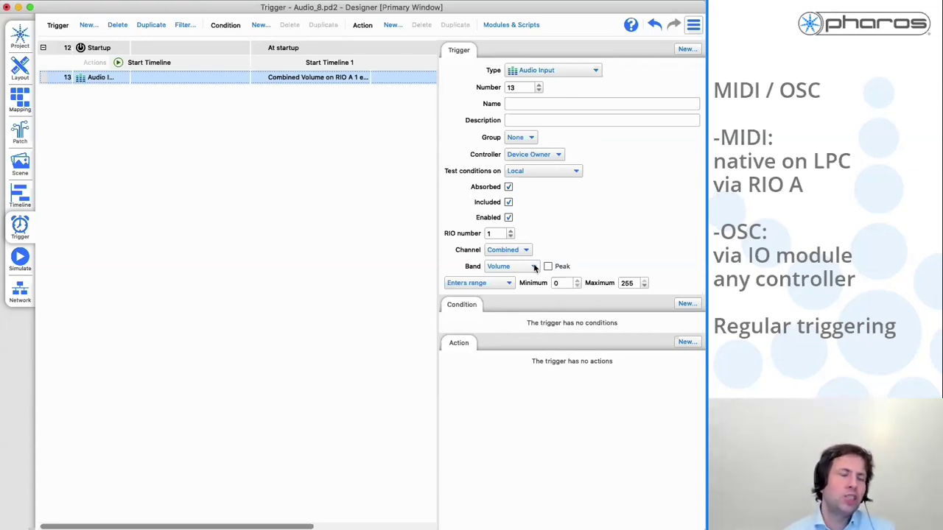
{"action": "left_click", "coordinate": [489, 286]}
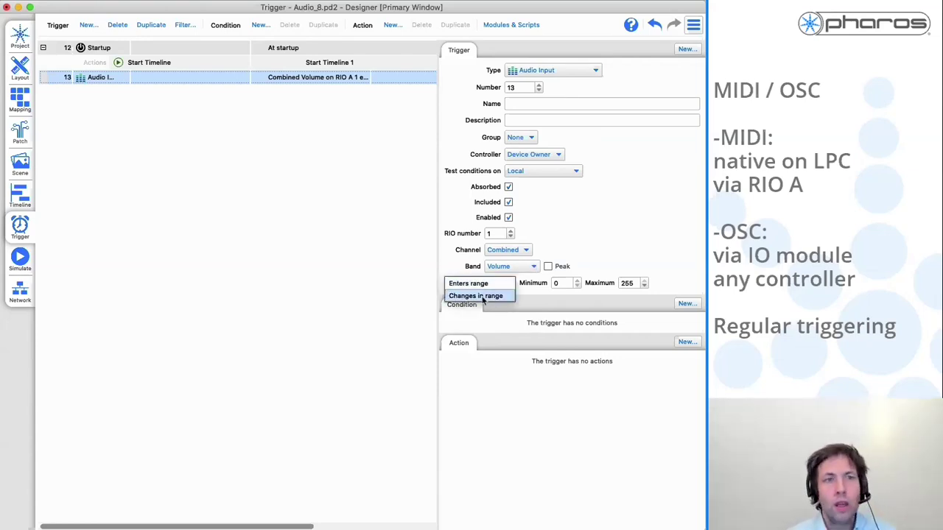
{"action": "left_click", "coordinate": [483, 295]}
Step: Add a Master Intensity action to the Audio Input trigger, targeting group 2: Whites with intensity from variable 1
{"action": "left_click", "coordinate": [682, 343]}
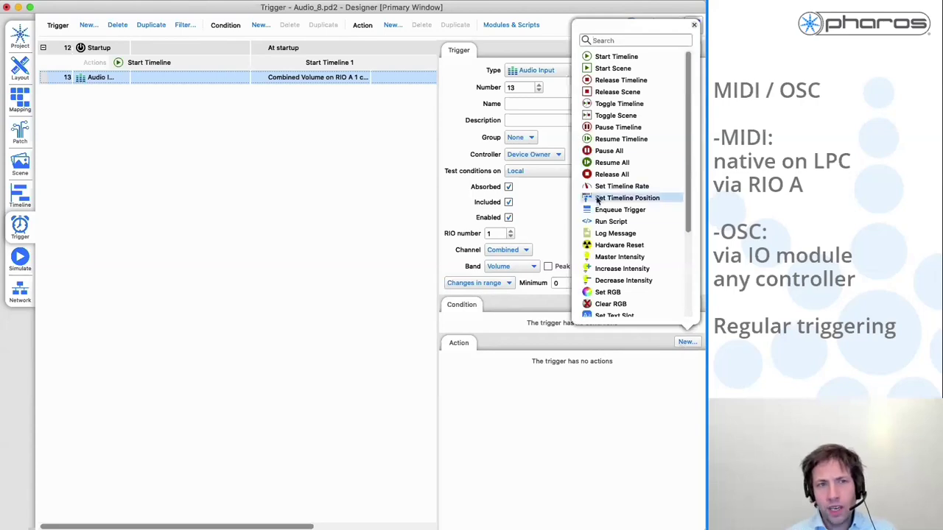
{"action": "left_click", "coordinate": [603, 258]}
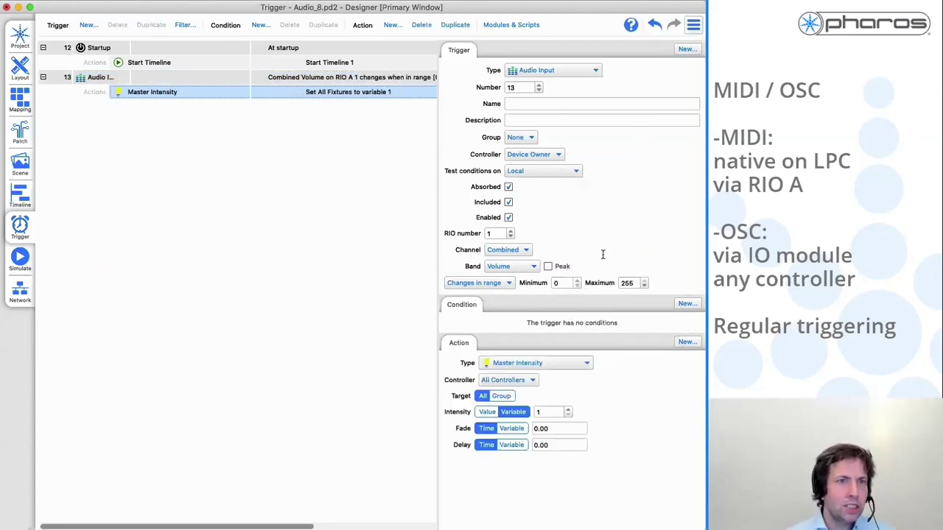
{"action": "left_click", "coordinate": [501, 395]}
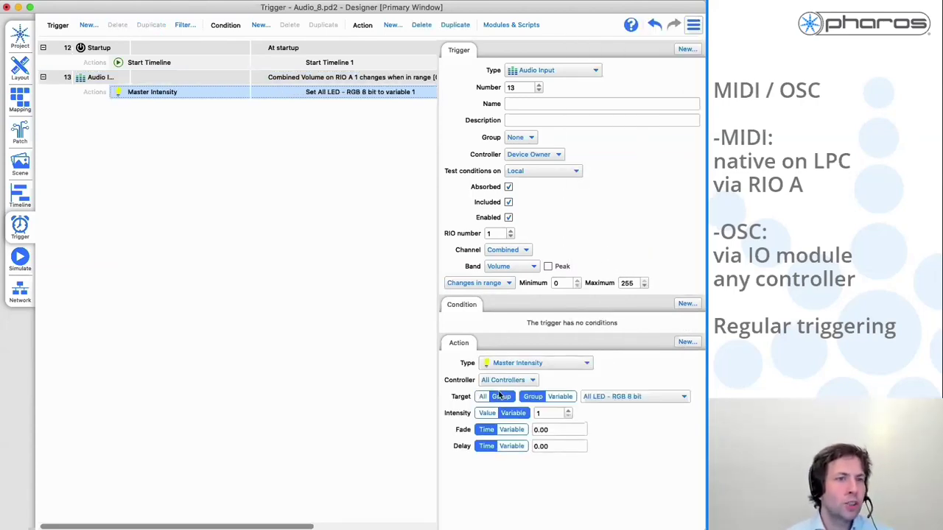
{"action": "left_click", "coordinate": [628, 397]}
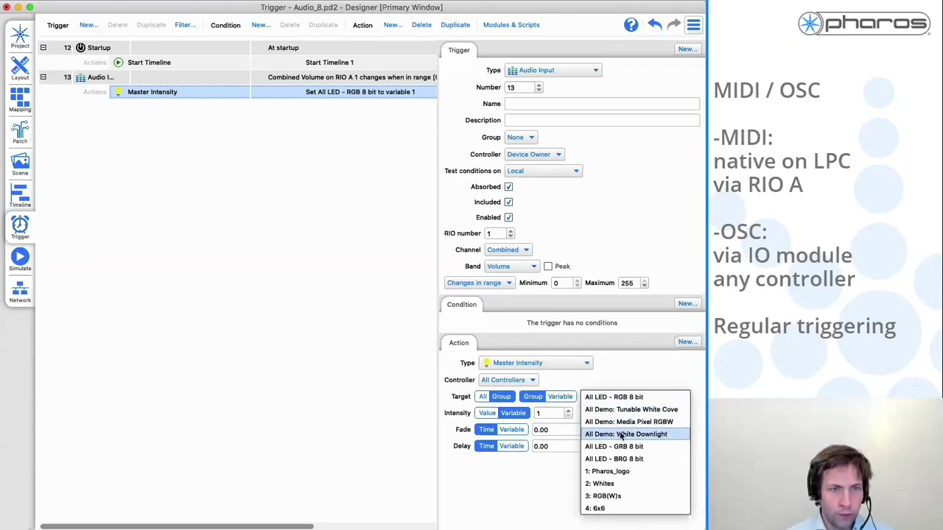
{"action": "left_click", "coordinate": [616, 483]}
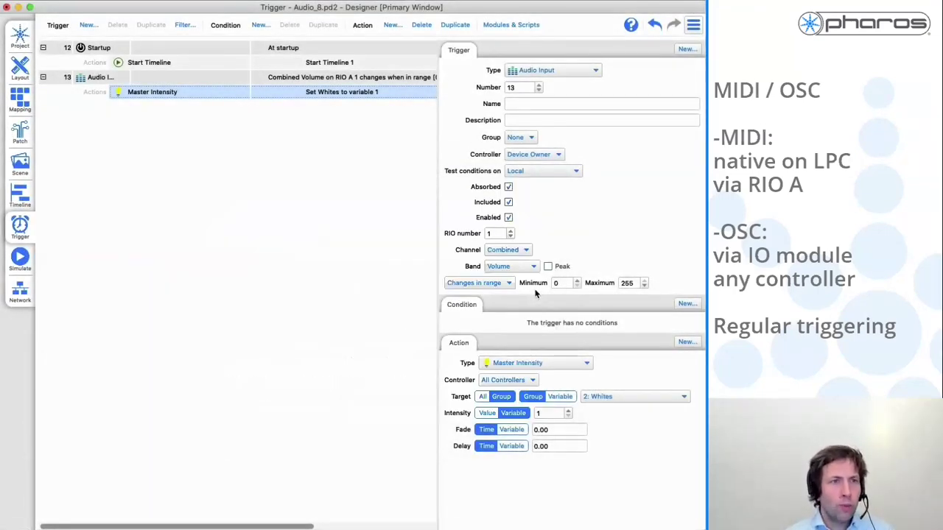
Step: Check the Whites group level in Controller 1's web interface and compare the live levels in the Audio Viewer
{"action": "left_click", "coordinate": [15, 292]}
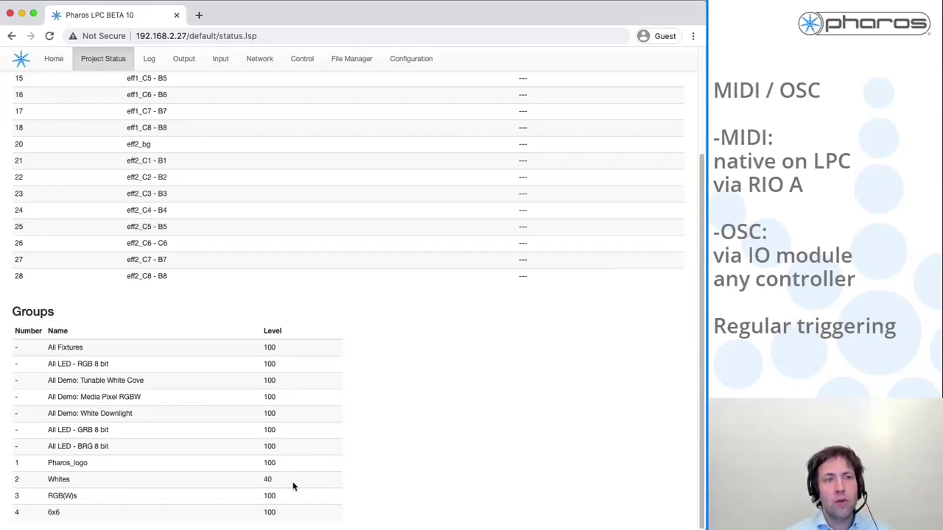
{"action": "left_click", "coordinate": [21, 14]}
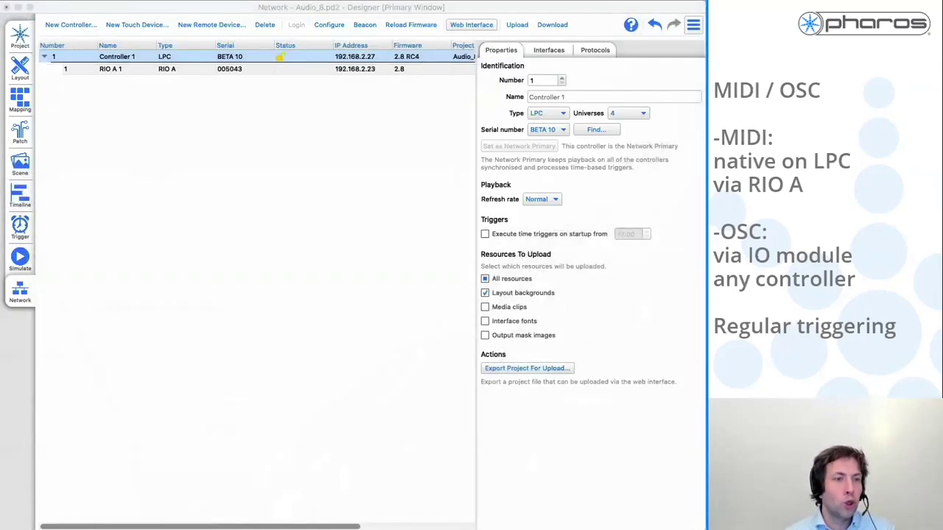
{"action": "left_click", "coordinate": [694, 24]}
{"action": "left_click", "coordinate": [597, 91]}
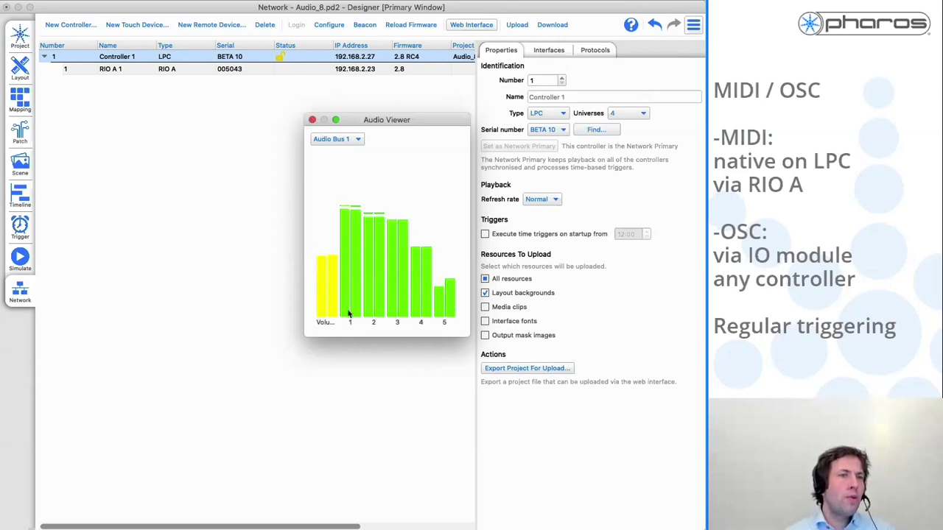
{"action": "left_click", "coordinate": [312, 121]}
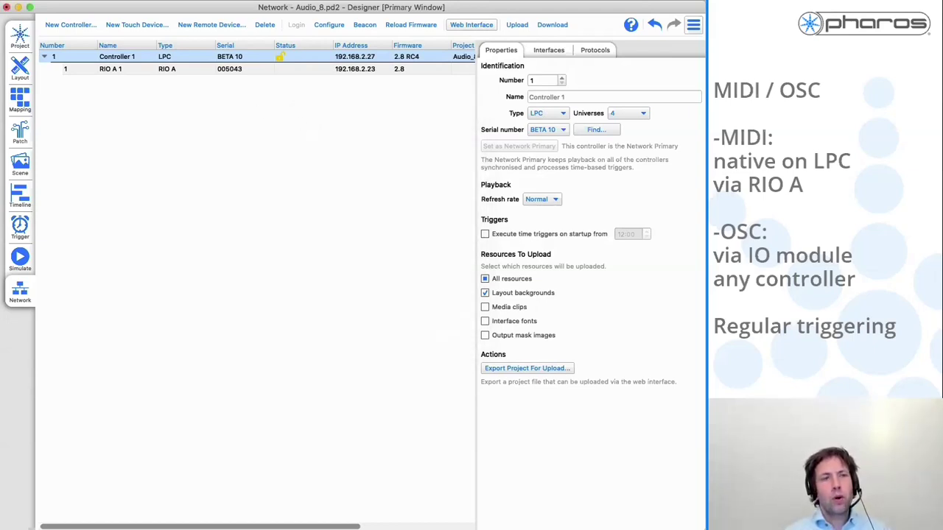
Step: Examine which fixtures the 6x6 and C1 to C8 pixel matrices cover in the layout
{"action": "left_click", "coordinate": [20, 67]}
{"action": "left_click", "coordinate": [85, 194]}
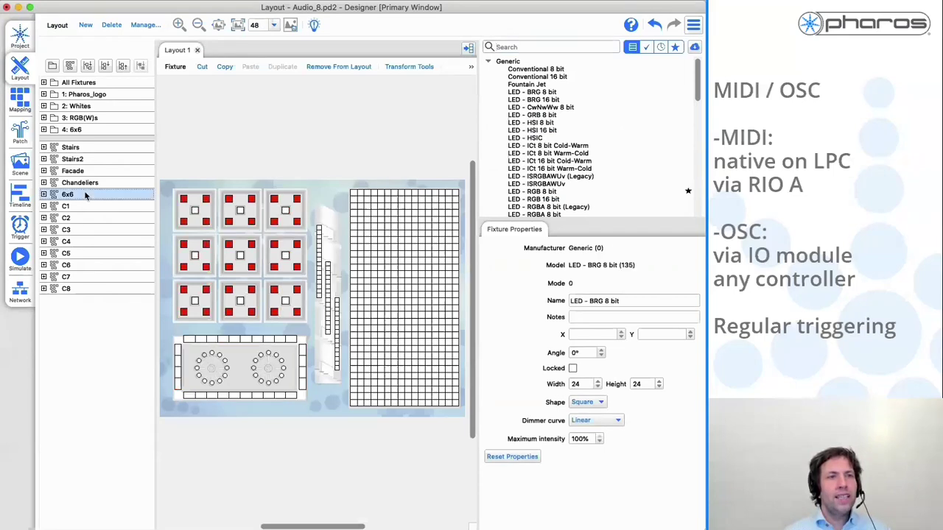
{"action": "left_click", "coordinate": [76, 206]}
{"action": "key", "text": "Down"}
{"action": "key", "text": "Down"}
{"action": "key", "text": "Down"}
{"action": "key", "text": "Down"}
{"action": "key", "text": "Down"}
{"action": "key", "text": "Down"}
{"action": "key", "text": "Down"}
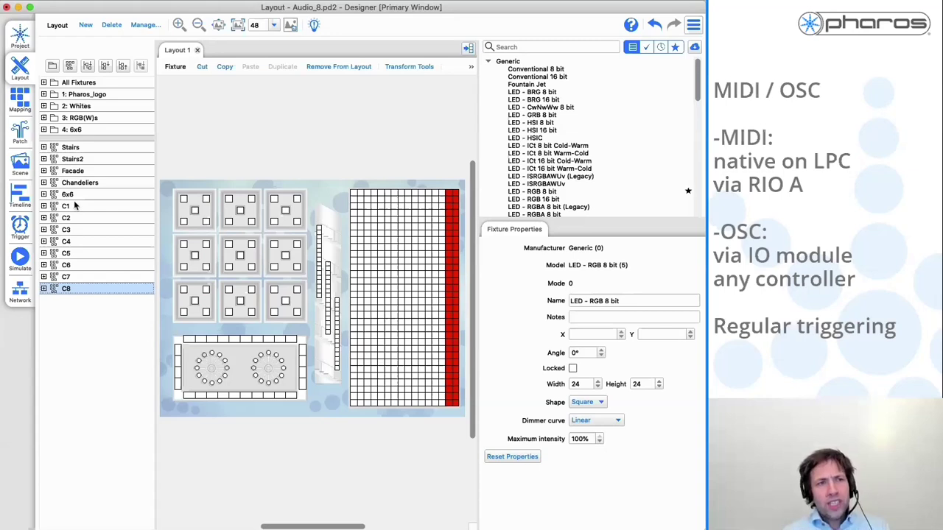
Step: Set RIO A 1 to 8 frequency bands with a peak decay rate of 4
{"action": "left_click", "coordinate": [20, 293]}
{"action": "left_click", "coordinate": [247, 70]}
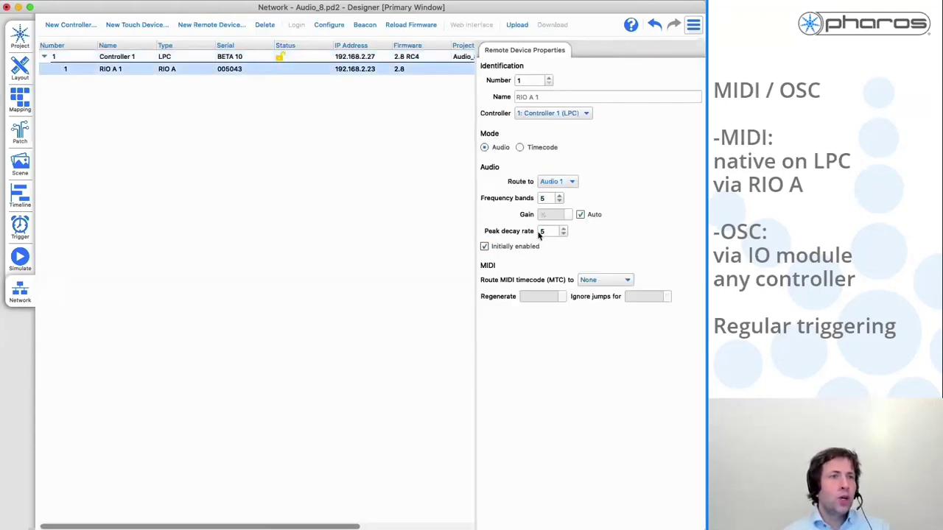
{"action": "left_click", "coordinate": [559, 196]}
{"action": "left_click", "coordinate": [559, 196]}
{"action": "left_click", "coordinate": [559, 196]}
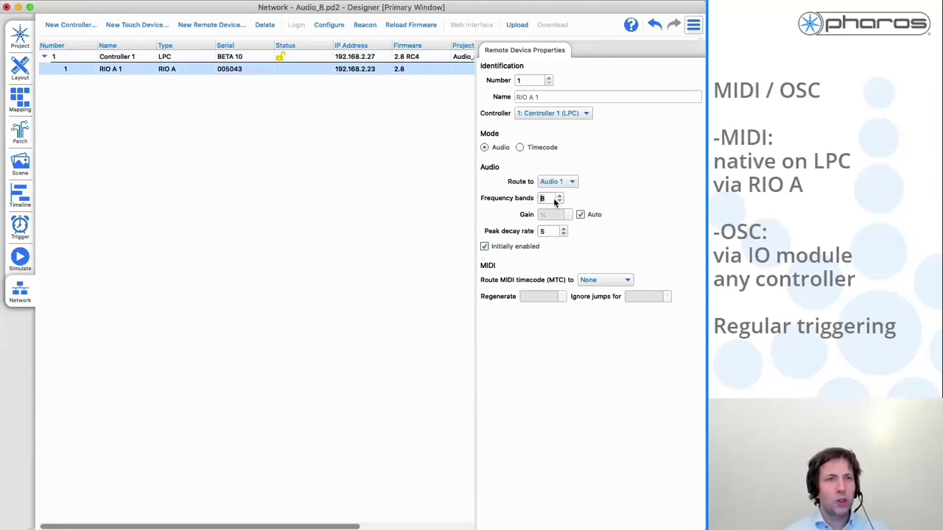
{"action": "left_click", "coordinate": [554, 232]}
{"action": "type", "text": "4"}
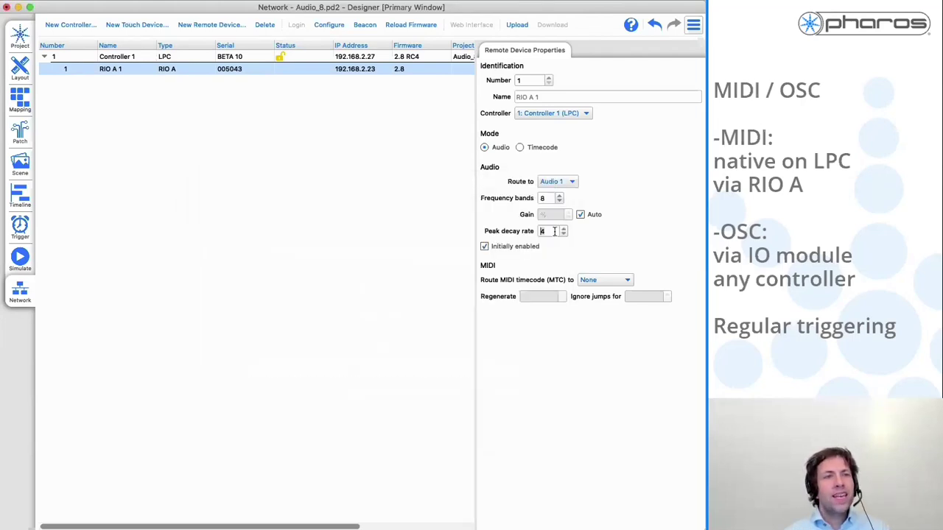
Step: View the eight frequency bands of Audio Bus 1 in the Audio Viewer
{"action": "left_click", "coordinate": [693, 26]}
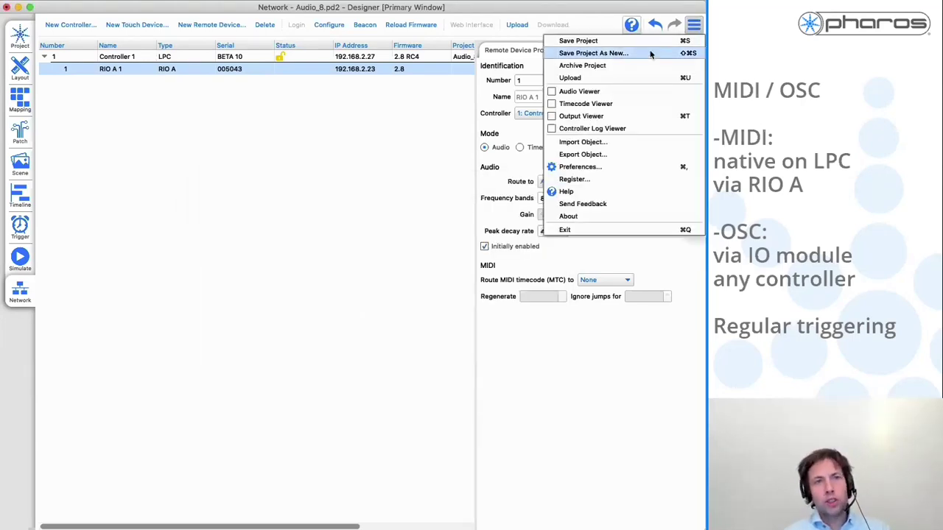
{"action": "left_click", "coordinate": [598, 92]}
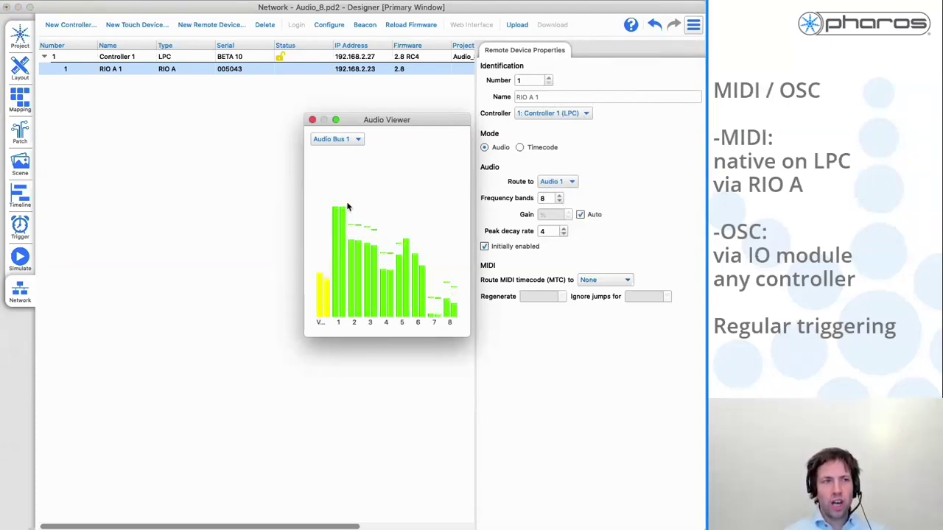
{"action": "left_click", "coordinate": [313, 120]}
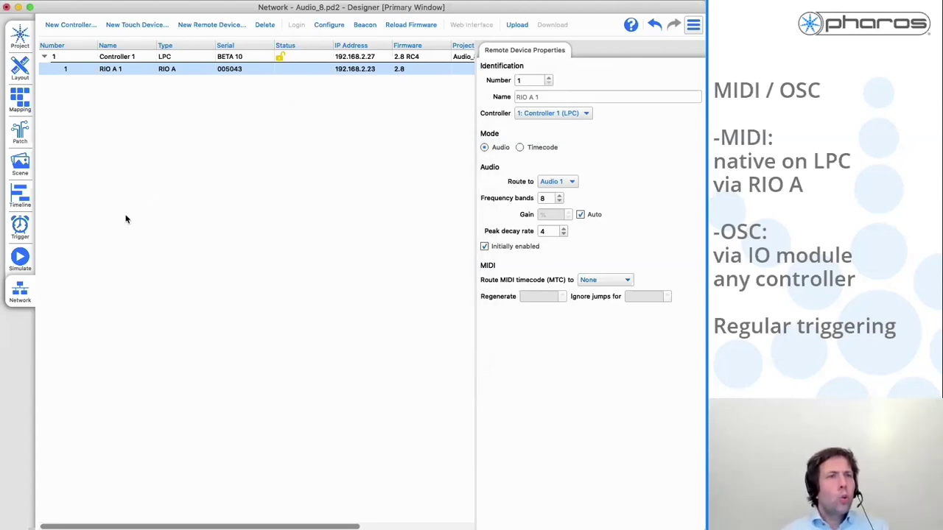
Step: Delete the Audio Input trigger and the Startup trigger
{"action": "left_click", "coordinate": [19, 224]}
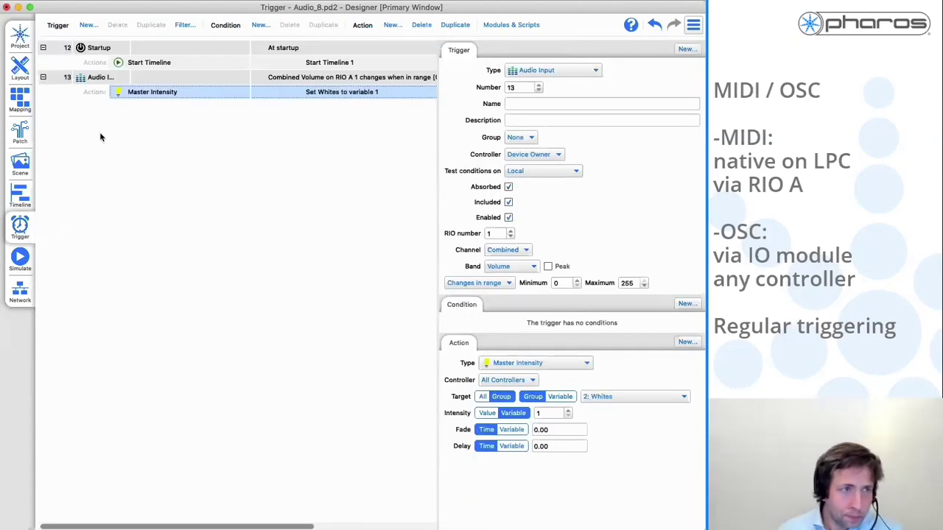
{"action": "left_click", "coordinate": [121, 76]}
{"action": "key", "text": "BackSpace"}
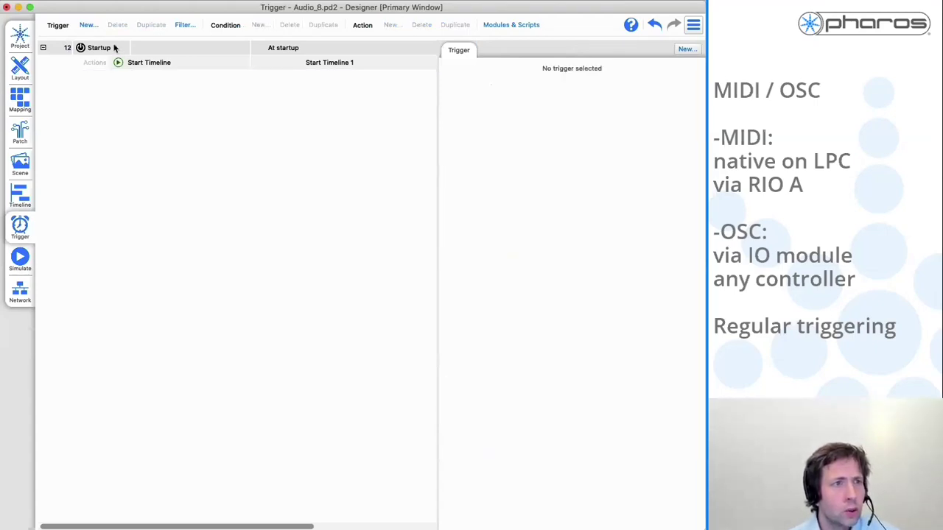
{"action": "left_click", "coordinate": [115, 46]}
{"action": "key", "text": "BackSpace"}
Step: Set Timeline 1's time source to Audio 1, using band 1 (Lowest) and the Combined channel
{"action": "left_click", "coordinate": [18, 205]}
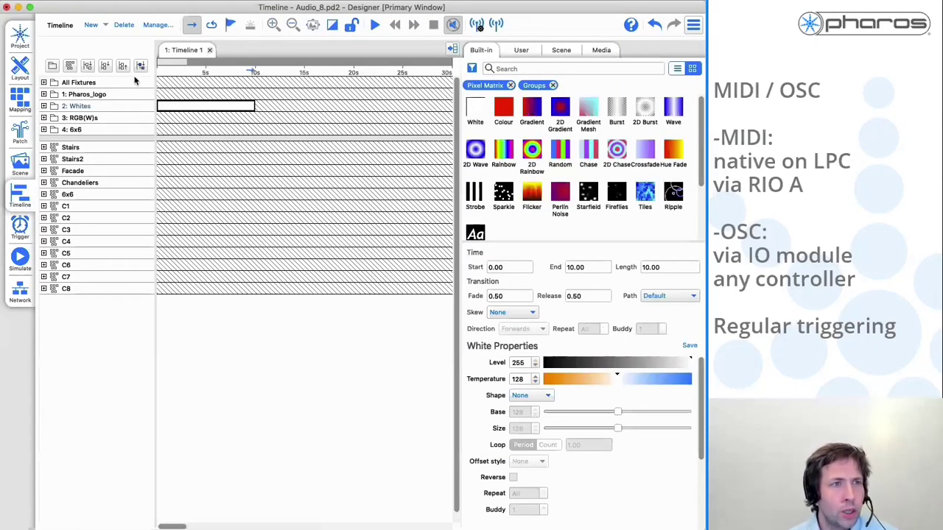
{"action": "left_click", "coordinate": [157, 28]}
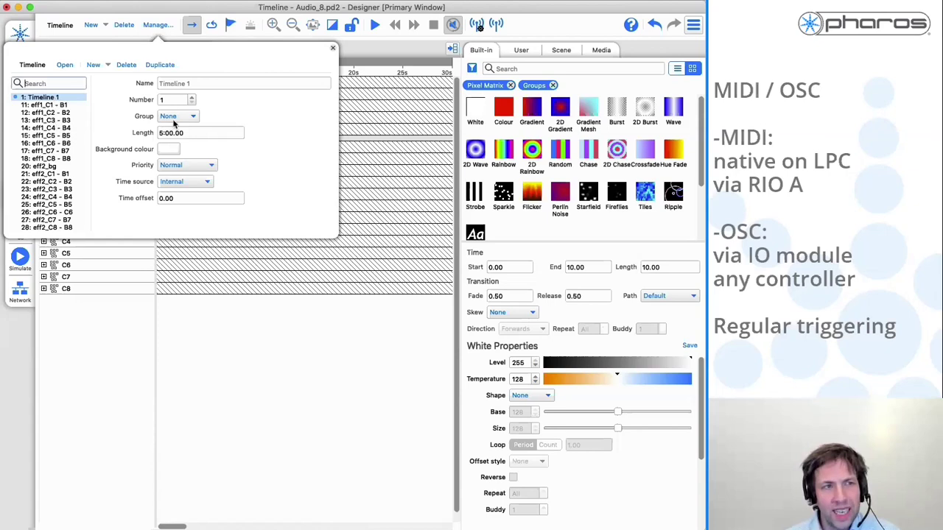
{"action": "left_click", "coordinate": [204, 182]}
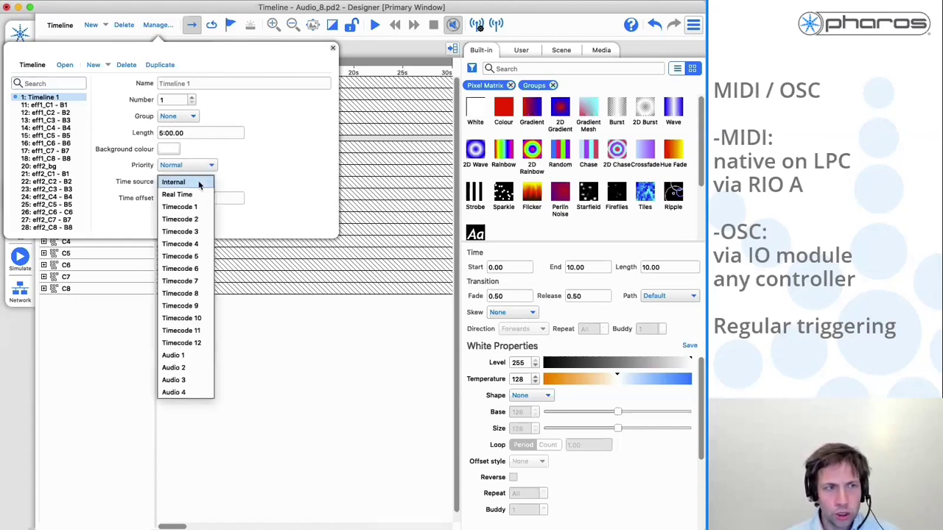
{"action": "left_click", "coordinate": [182, 355]}
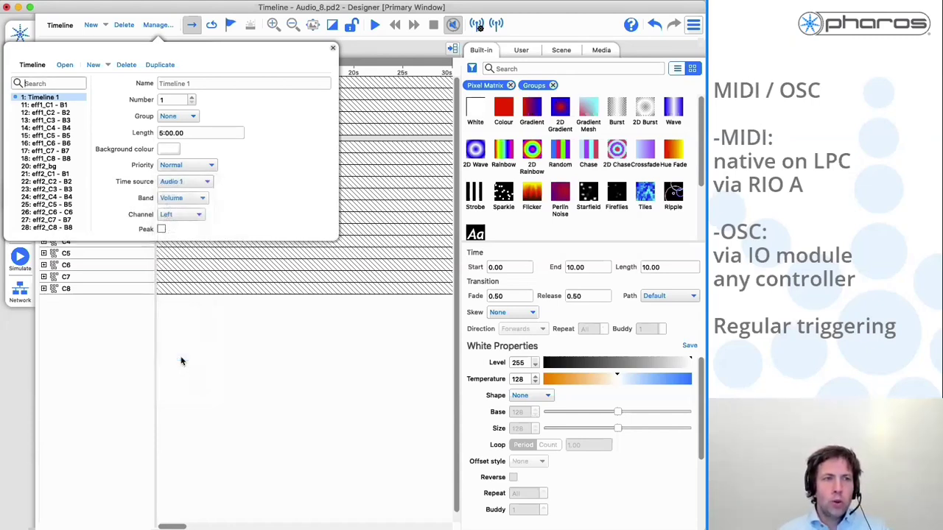
{"action": "left_click", "coordinate": [182, 197]}
{"action": "left_click", "coordinate": [178, 212]}
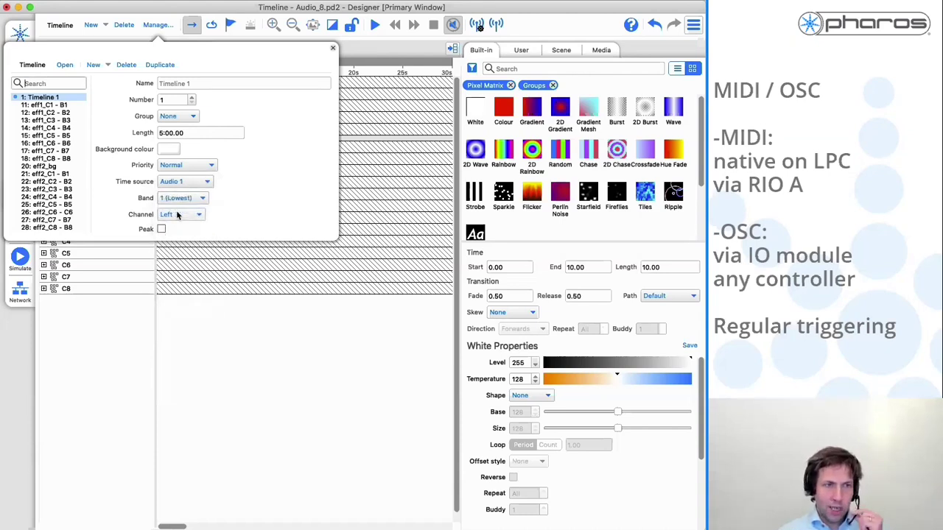
{"action": "left_click", "coordinate": [185, 213]}
{"action": "left_click", "coordinate": [186, 240]}
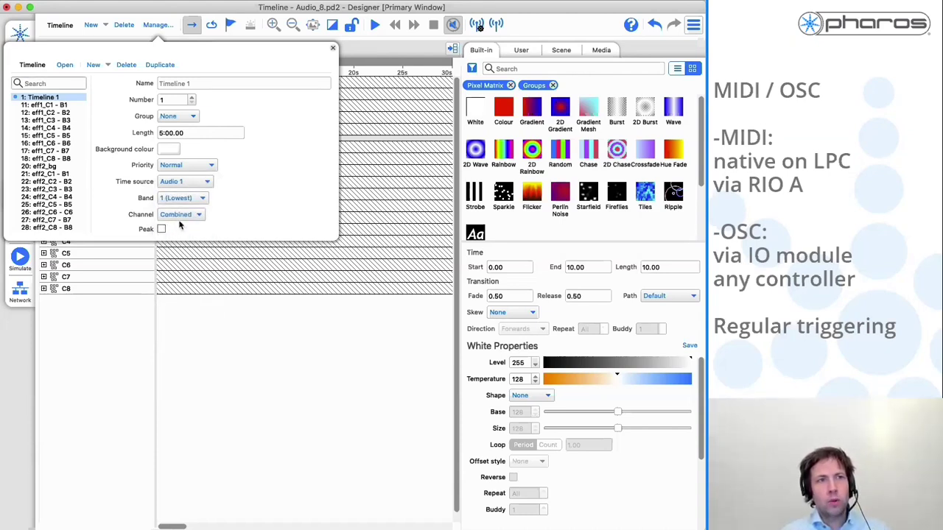
{"action": "left_click", "coordinate": [156, 25]}
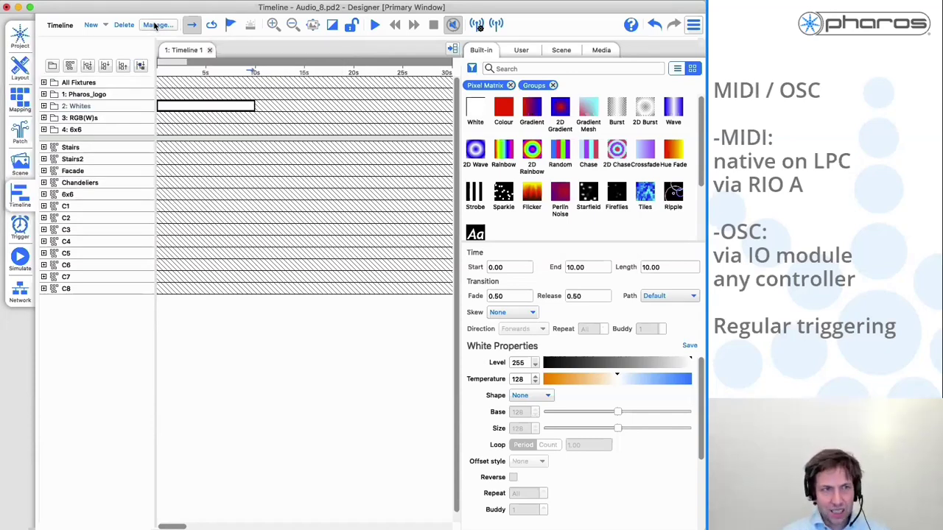
Step: Preview Timeline 1 by playing it and scrubbing its playhead back and forth, and close it
{"action": "left_click", "coordinate": [372, 25]}
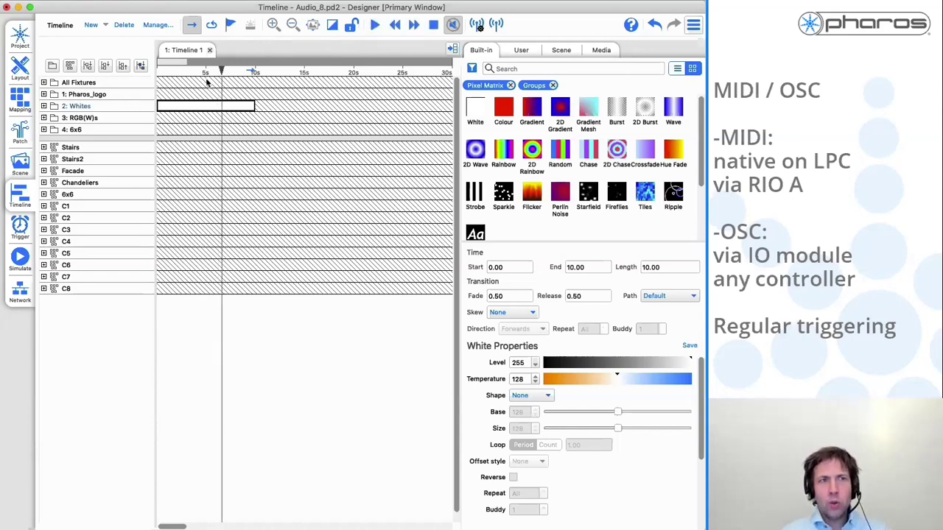
{"action": "left_click_drag", "start_coordinate": [221, 70], "coordinate": [199, 74]}
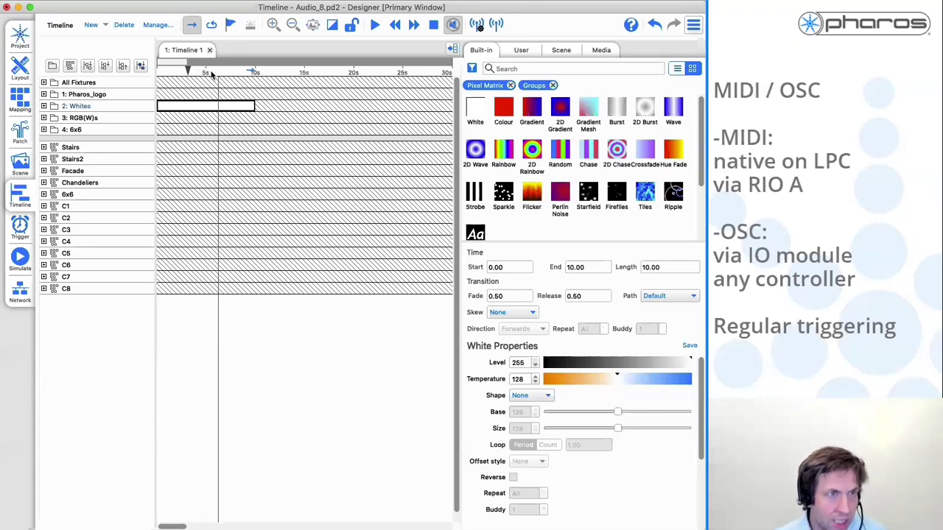
{"action": "left_click_drag", "start_coordinate": [204, 71], "coordinate": [225, 72]}
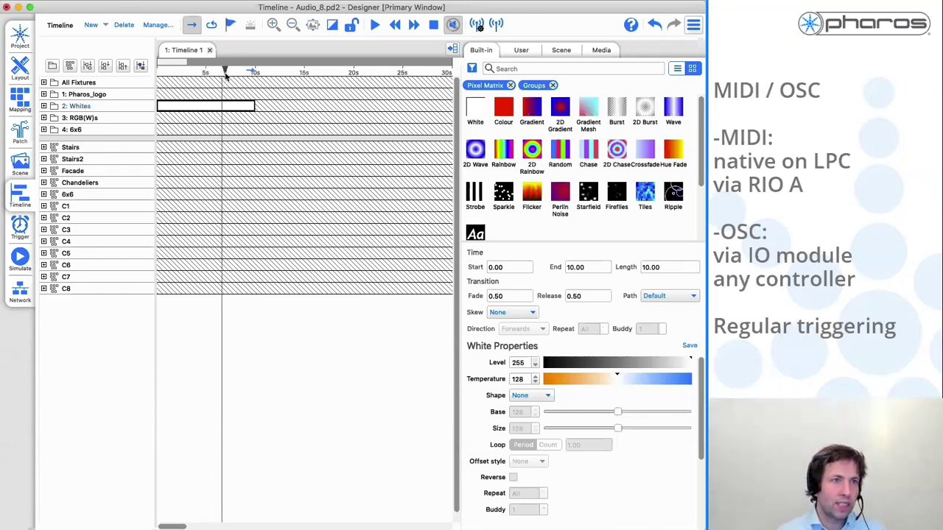
{"action": "left_click", "coordinate": [433, 25]}
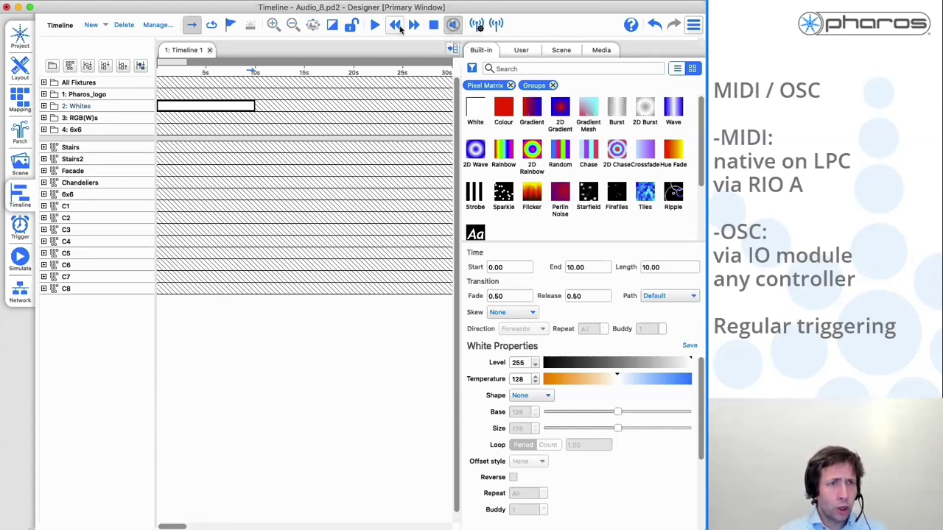
{"action": "left_click", "coordinate": [210, 50]}
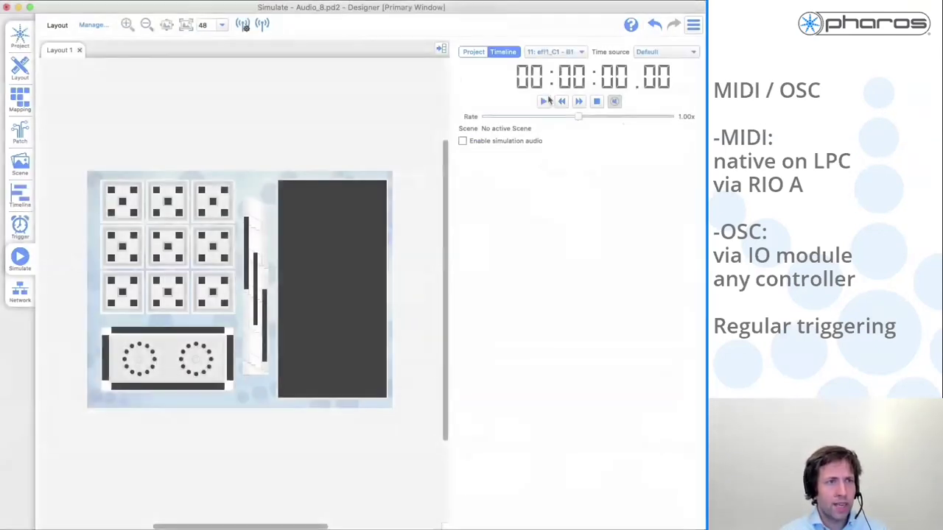
Step: Simulate timeline eff1_C1 - B1 with the Default time source and again with the time source set to Timeline setting
{"action": "left_click", "coordinate": [546, 101]}
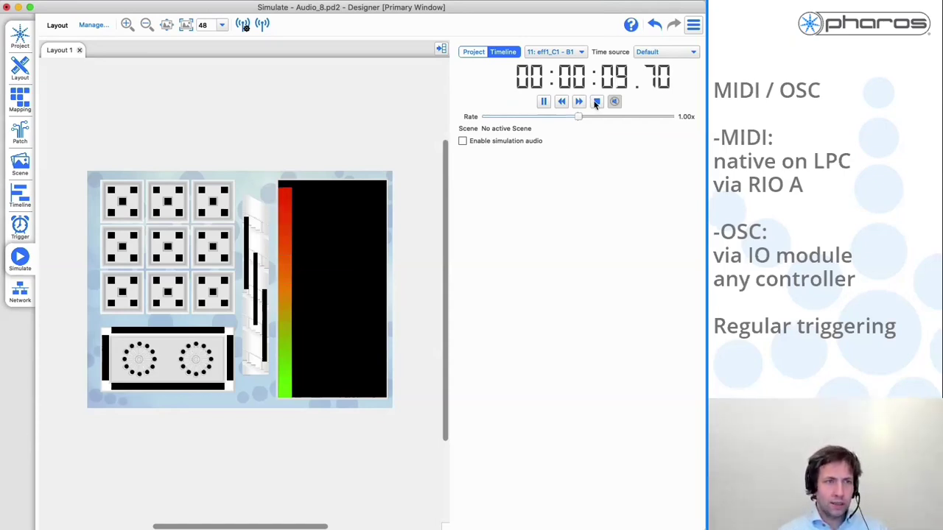
{"action": "left_click", "coordinate": [595, 102]}
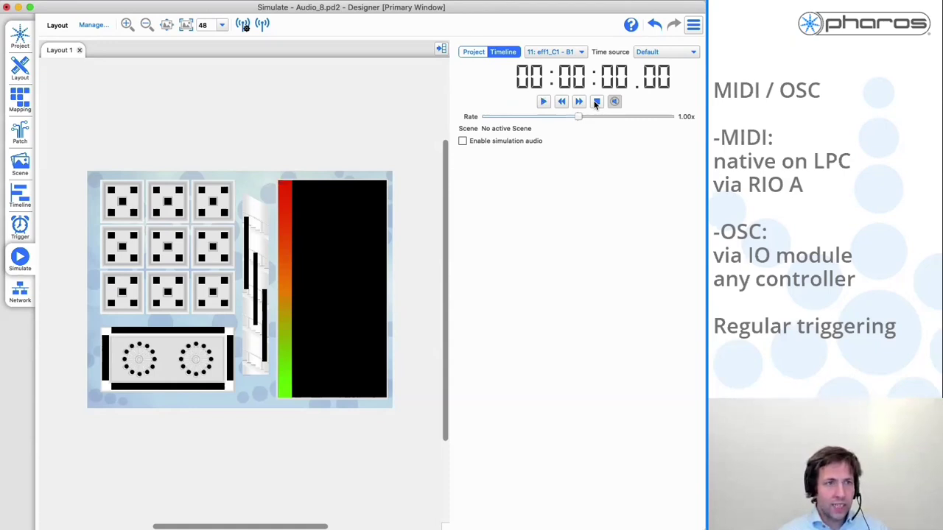
{"action": "left_click", "coordinate": [662, 52]}
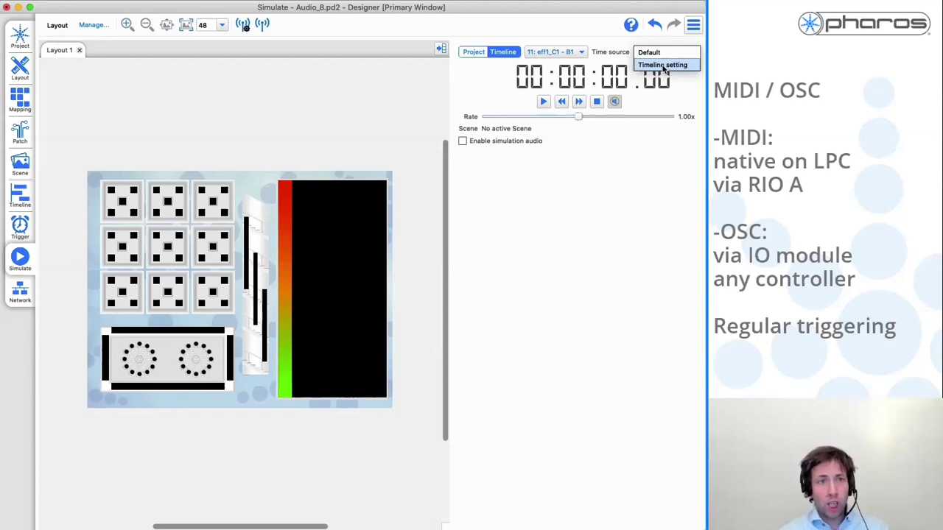
{"action": "left_click", "coordinate": [661, 65]}
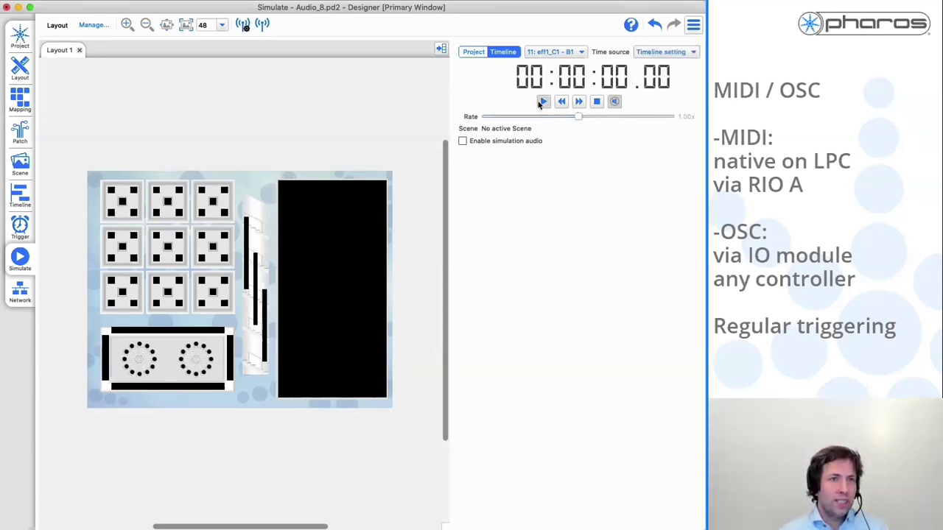
{"action": "left_click", "coordinate": [542, 102]}
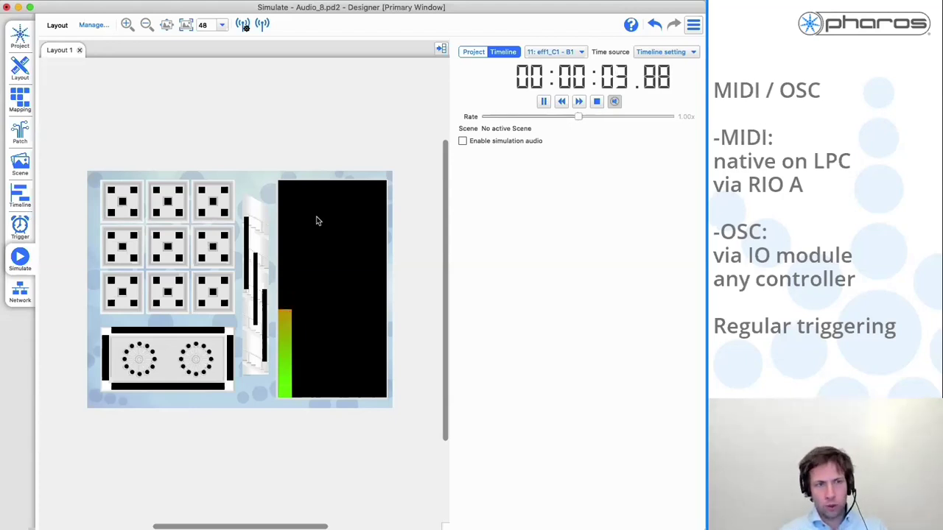
Step: Set the audio band of timeline eff1_C2 - B2 to 2 and run effect 1 in the project simulation
{"action": "left_click", "coordinate": [20, 196]}
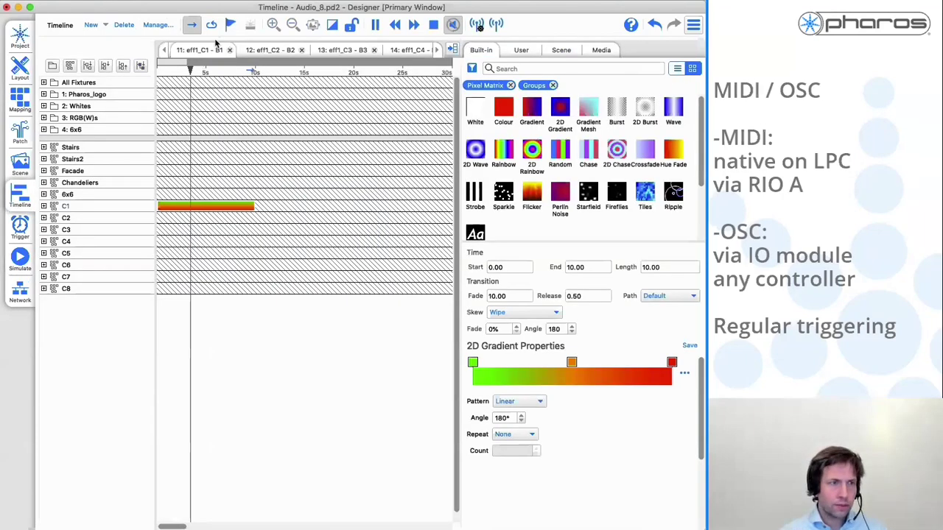
{"action": "left_click", "coordinate": [282, 53]}
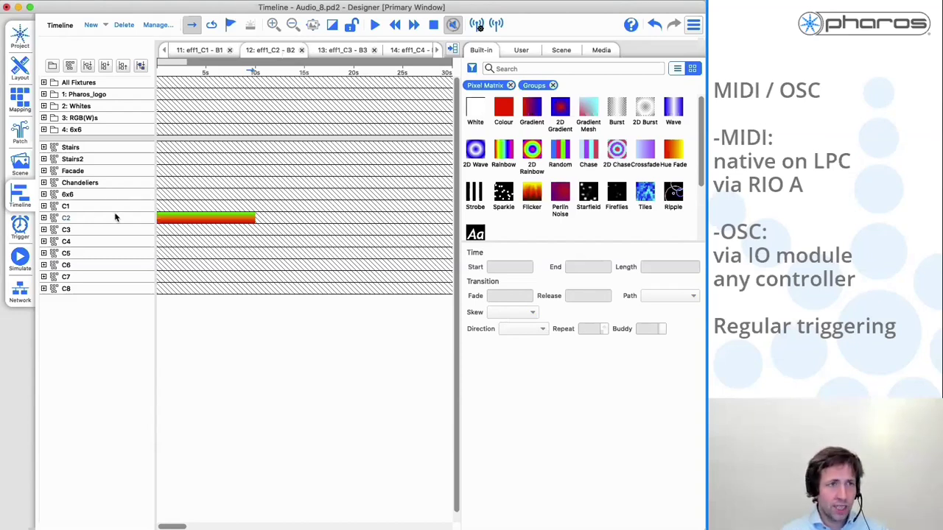
{"action": "left_click", "coordinate": [159, 25]}
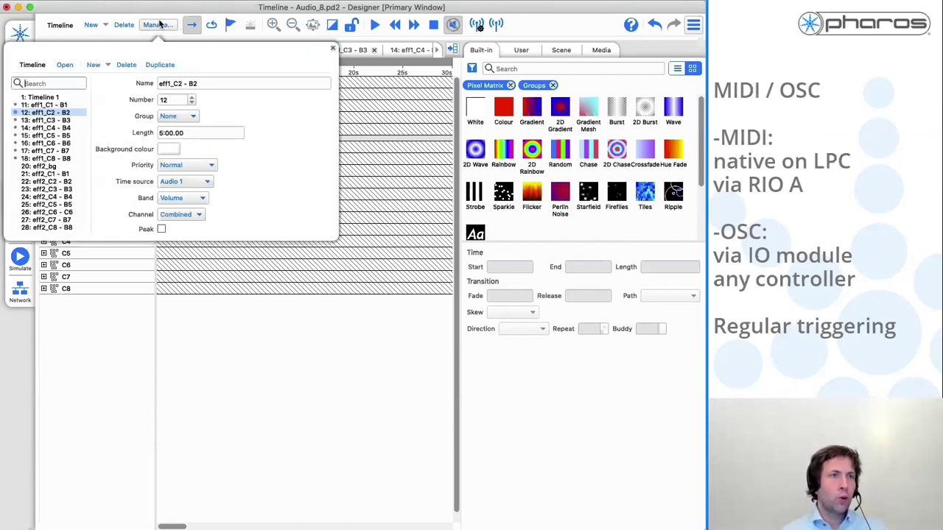
{"action": "left_click", "coordinate": [65, 104]}
{"action": "left_click", "coordinate": [65, 111]}
{"action": "left_click", "coordinate": [194, 213]}
{"action": "left_click", "coordinate": [194, 213]}
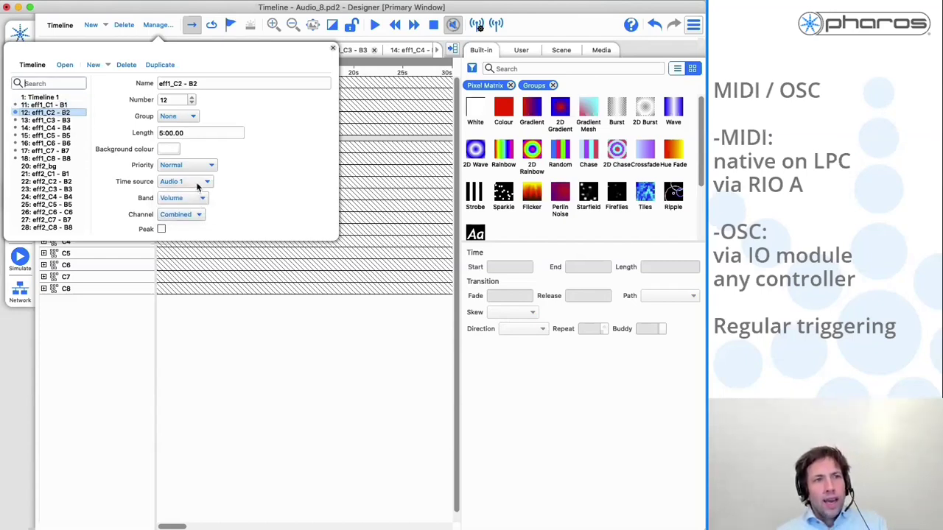
{"action": "left_click", "coordinate": [196, 197]}
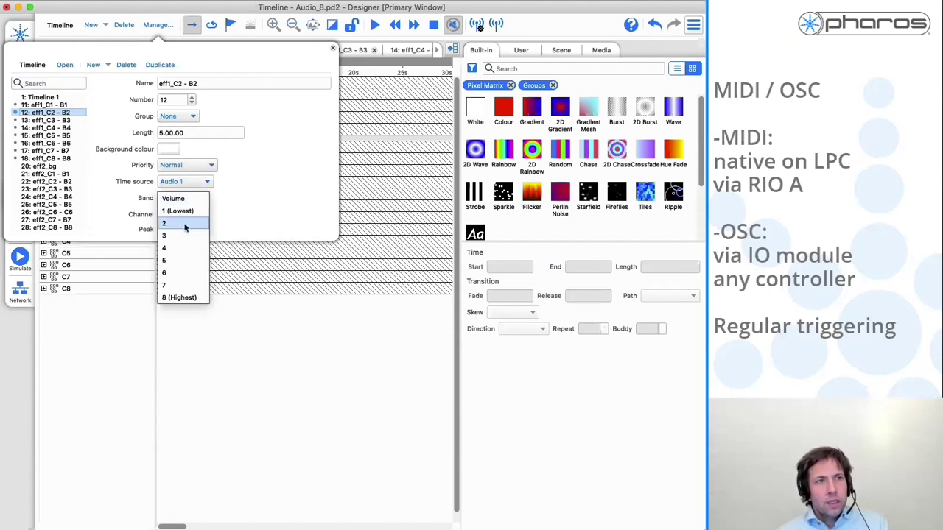
{"action": "left_click", "coordinate": [187, 226]}
{"action": "key", "text": "Up"}
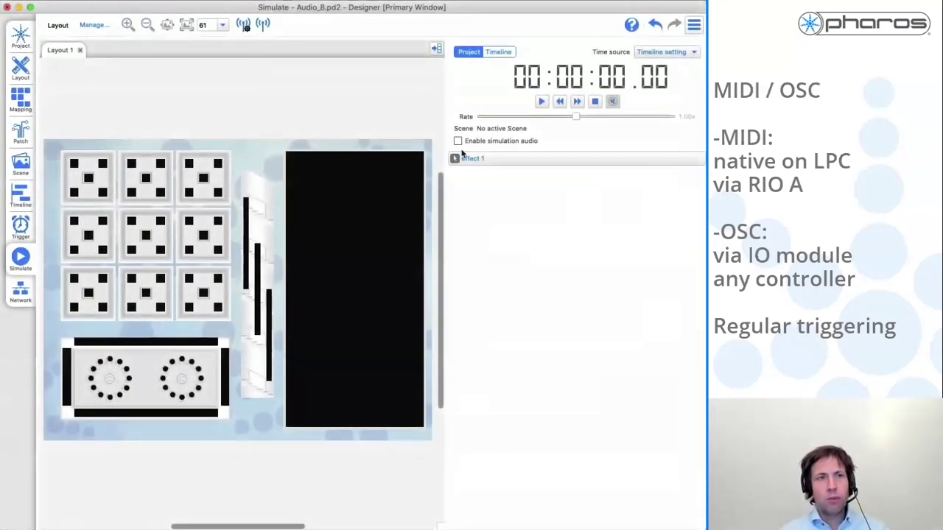
{"action": "left_click", "coordinate": [498, 159]}
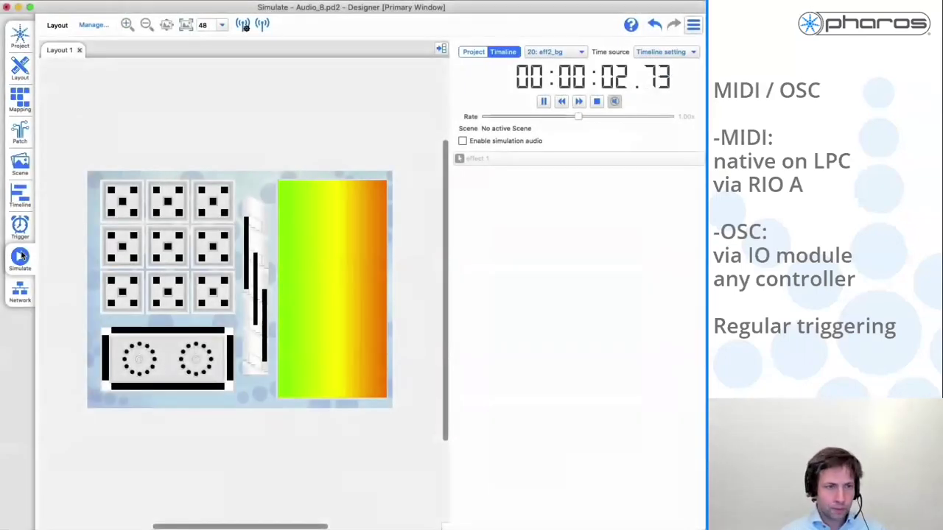
Step: Set the audio band of timeline eff2_C1 - B1 to 1 (Lowest) and run effect 2 in the project simulation
{"action": "left_click", "coordinate": [20, 198]}
{"action": "left_click", "coordinate": [156, 25]}
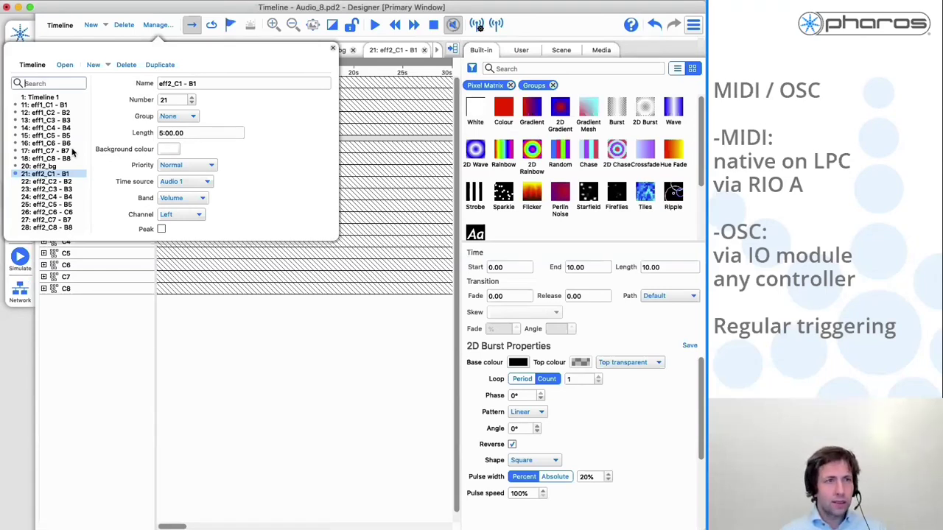
{"action": "left_click", "coordinate": [180, 198]}
{"action": "left_click", "coordinate": [177, 210]}
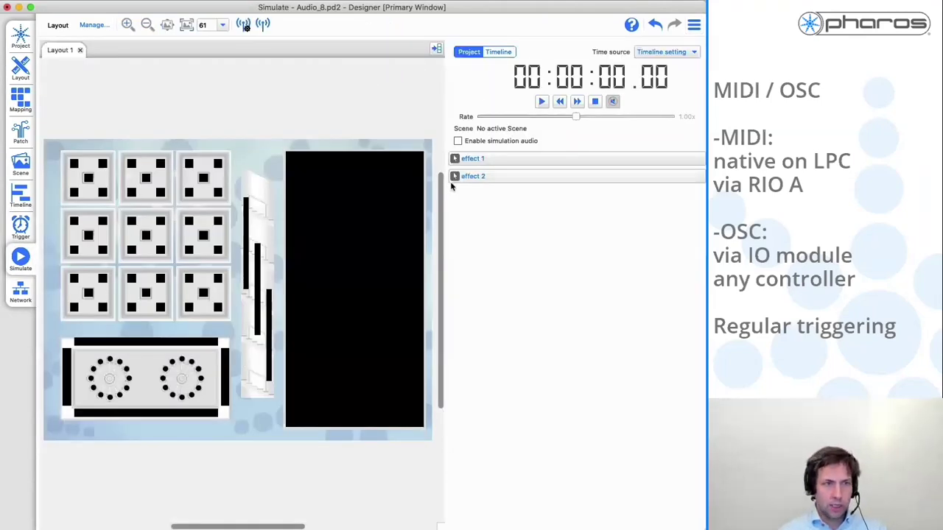
{"action": "left_click", "coordinate": [457, 181]}
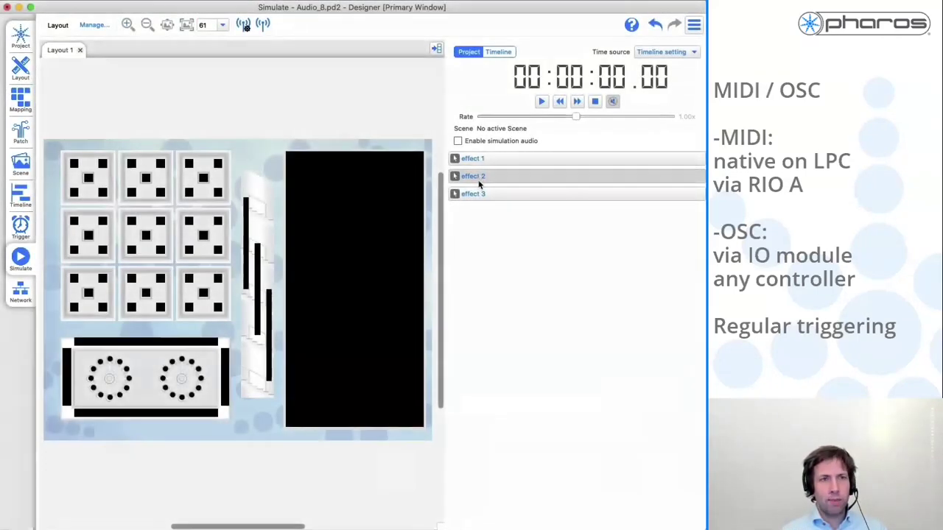
Step: Run effect 3 in the project simulation and repeat it to watch the audio-driven pattern on the layout
{"action": "left_click", "coordinate": [477, 193]}
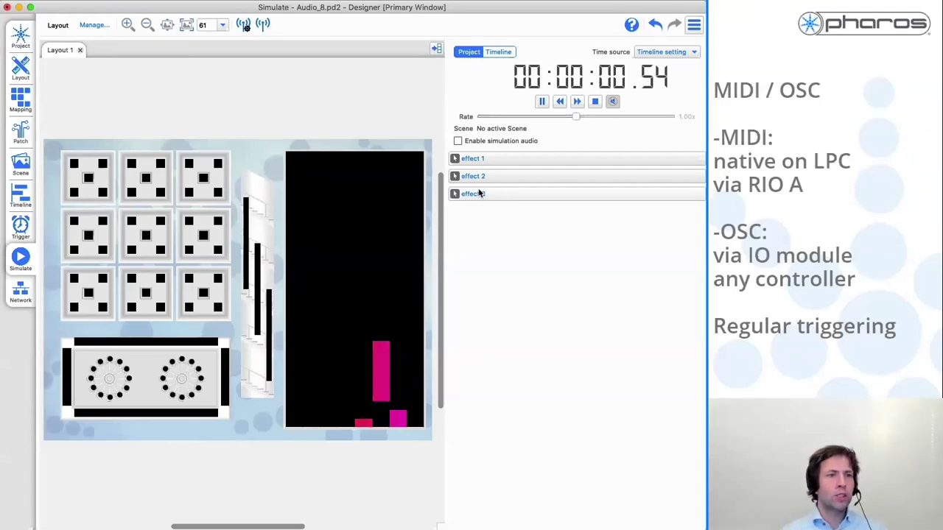
{"action": "left_click", "coordinate": [479, 193]}
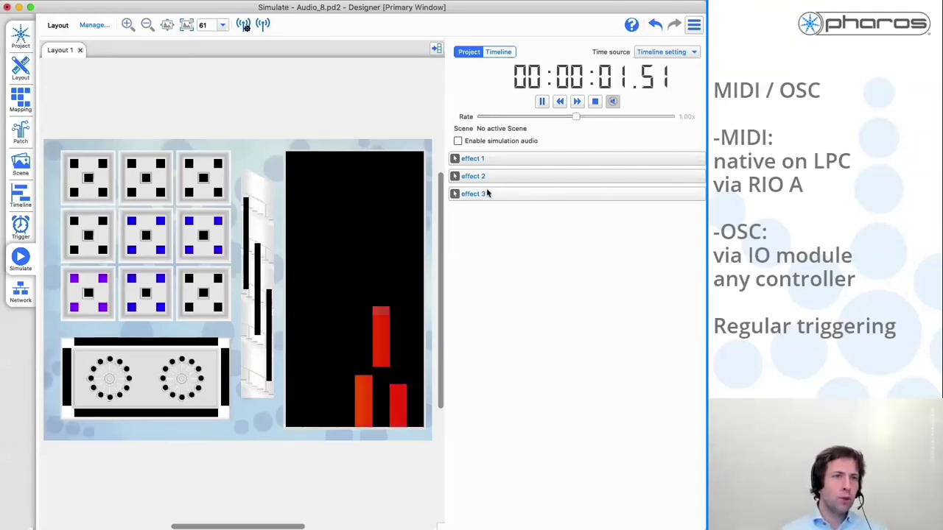
{"action": "left_click", "coordinate": [694, 25]}
{"action": "left_click", "coordinate": [589, 91]}
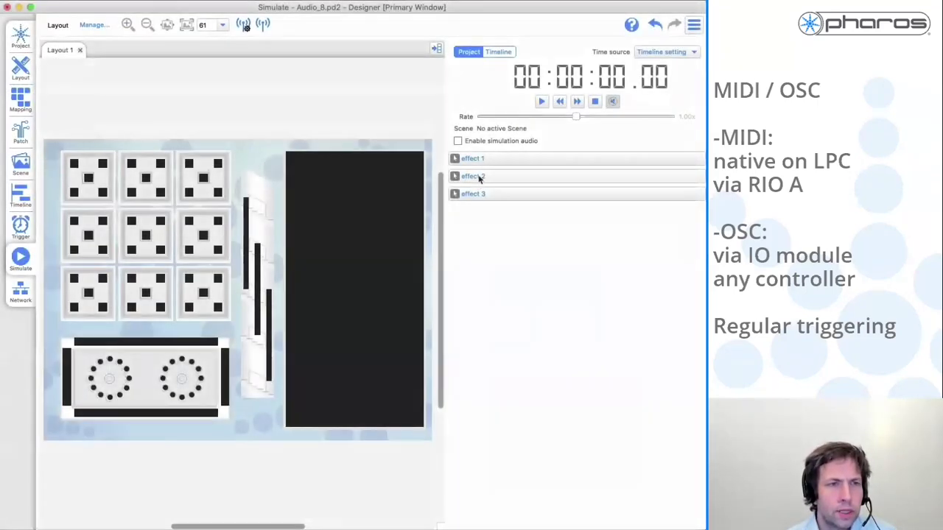
{"action": "left_click", "coordinate": [479, 193]}
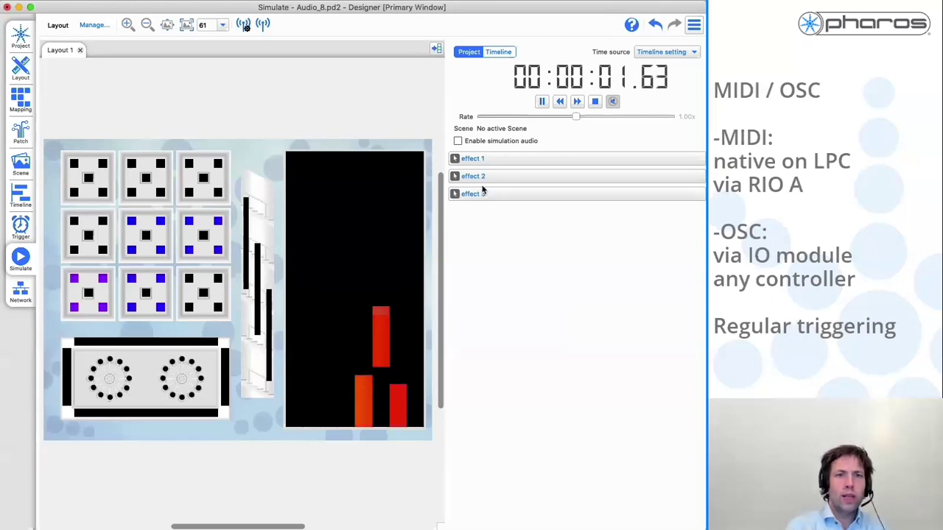
{"action": "left_click", "coordinate": [698, 25]}
{"action": "left_click", "coordinate": [700, 90]}
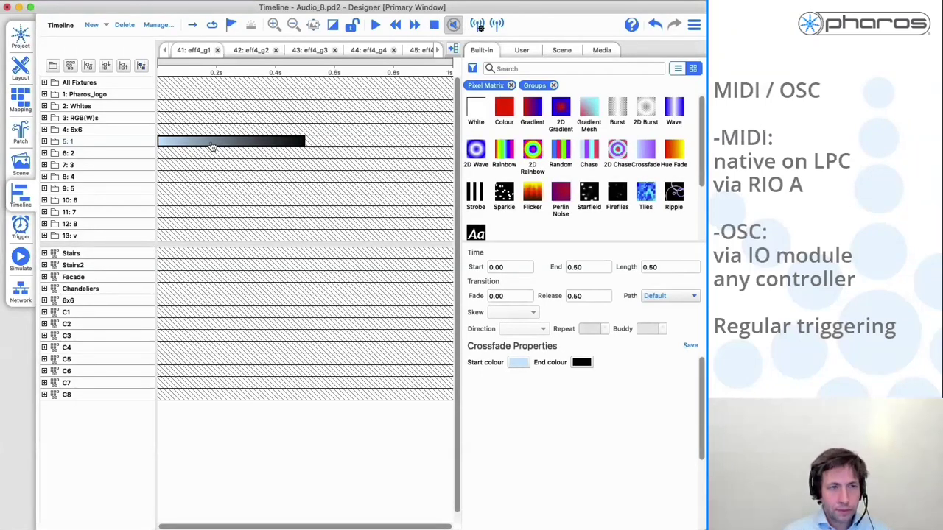
Step: View the length and time source settings of timeline eff4_g1
{"action": "left_click", "coordinate": [159, 25]}
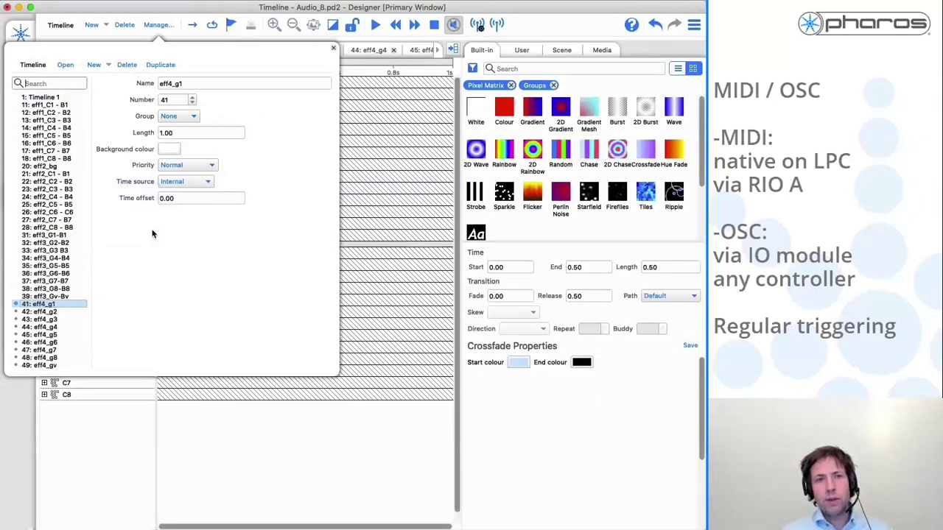
{"action": "key", "text": "Escape"}
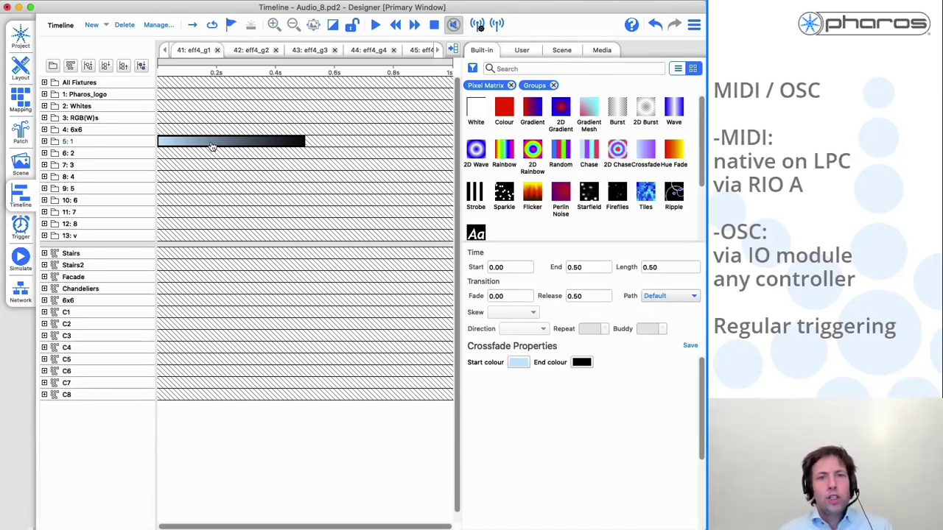
{"action": "left_click", "coordinate": [158, 24]}
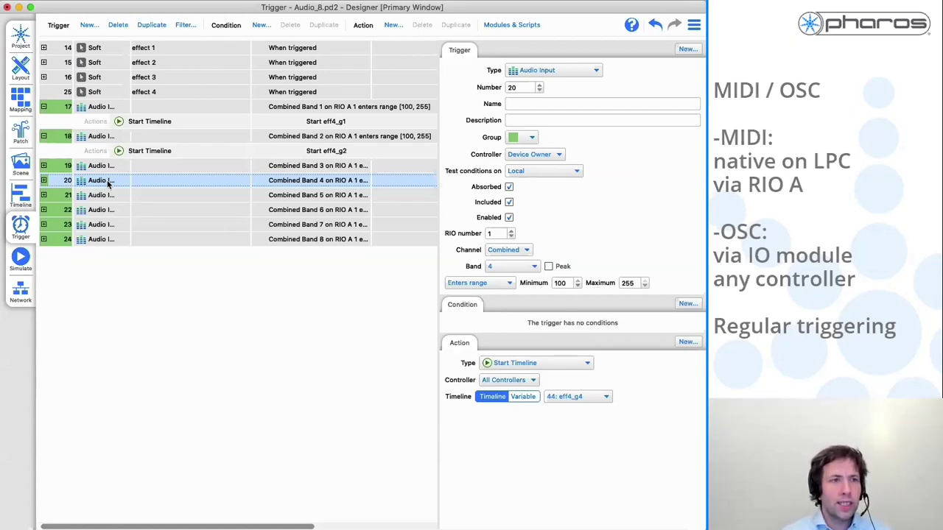
Step: Switch to the controller's web interface in the browser and check the eff4 timelines' states on the Project Status page
{"action": "key", "text": "super+u"}
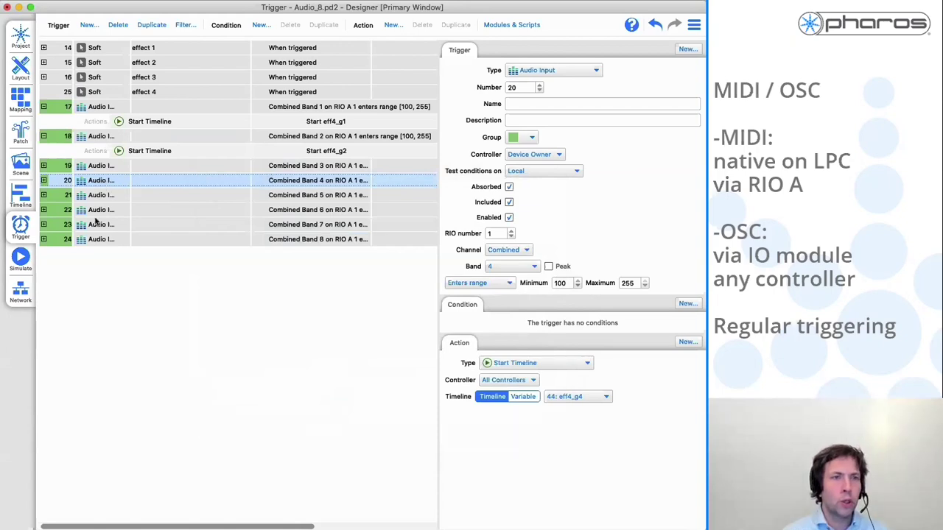
{"action": "left_click", "coordinate": [27, 295]}
{"action": "left_click", "coordinate": [473, 24]}
{"action": "scroll", "coordinate": [221, 153], "scroll_direction": "down", "scroll_amount": 8}
{"action": "scroll", "coordinate": [221, 154], "scroll_direction": "up", "scroll_amount": 3}
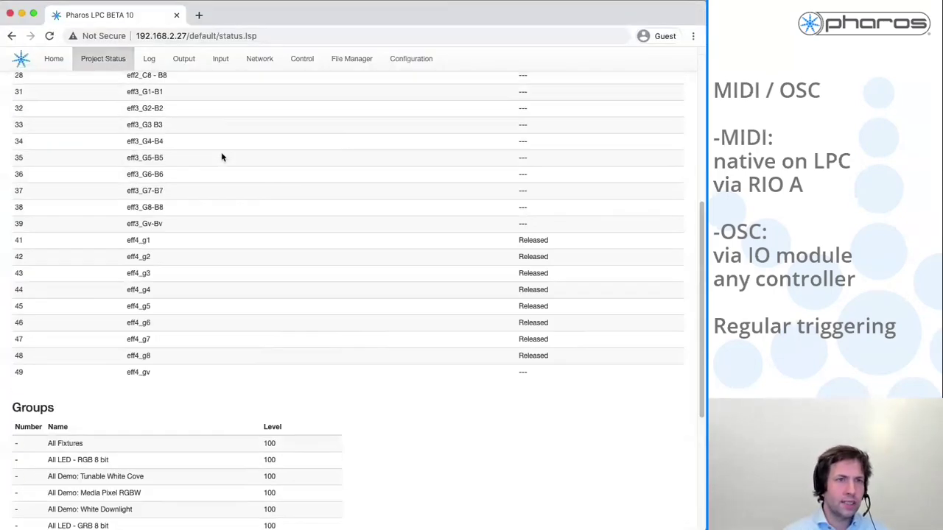
{"action": "scroll", "coordinate": [221, 154], "scroll_direction": "down", "scroll_amount": 1}
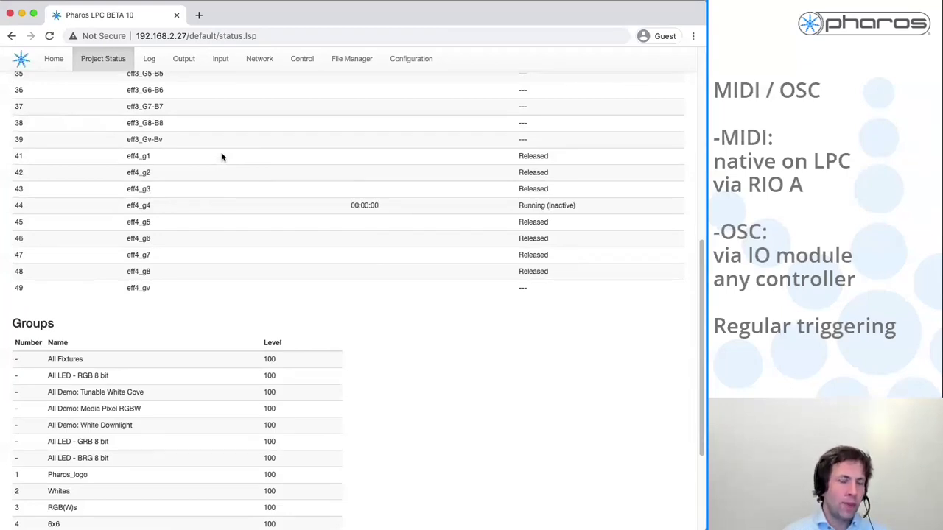